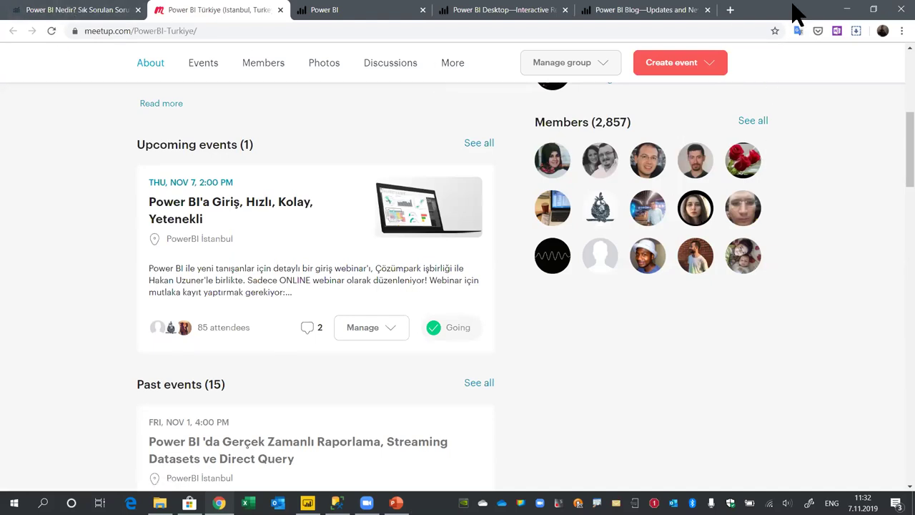
Sign in to Power BI from the Power BI Blog tab, then switch to Power BI Desktop
click(647, 10)
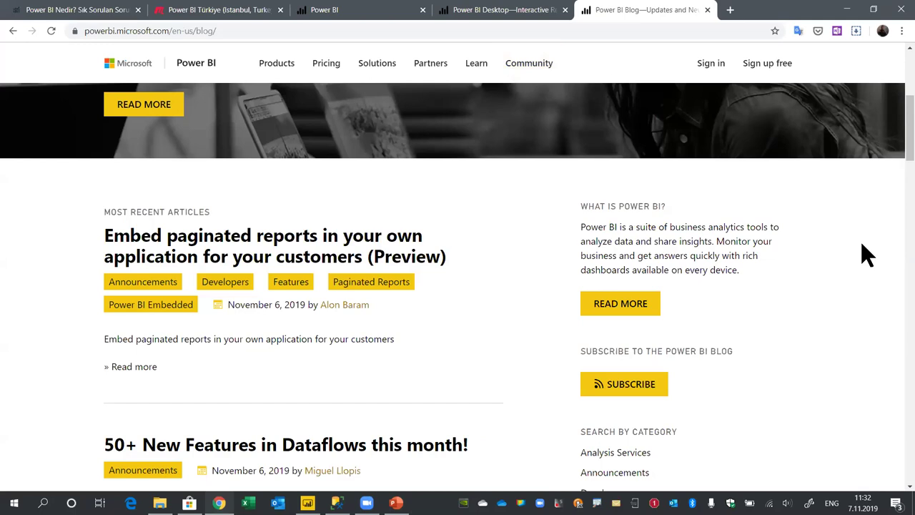
click(711, 63)
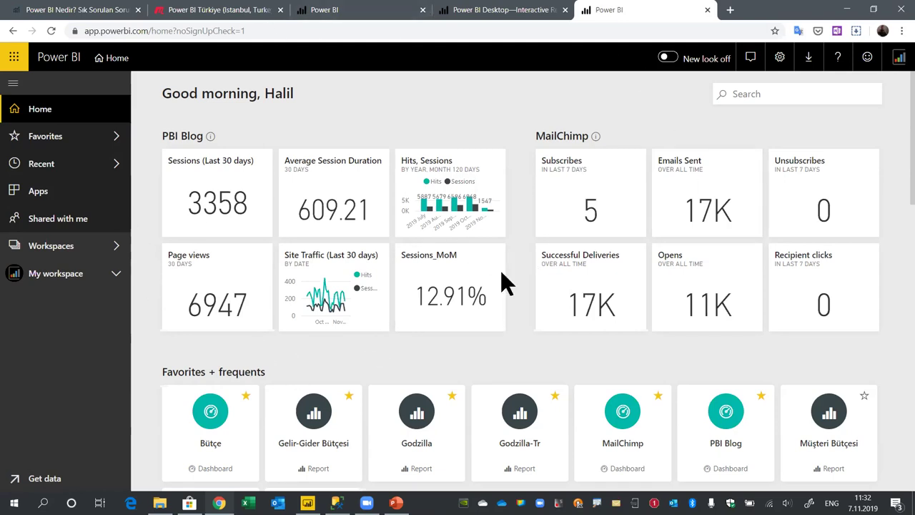
click(308, 502)
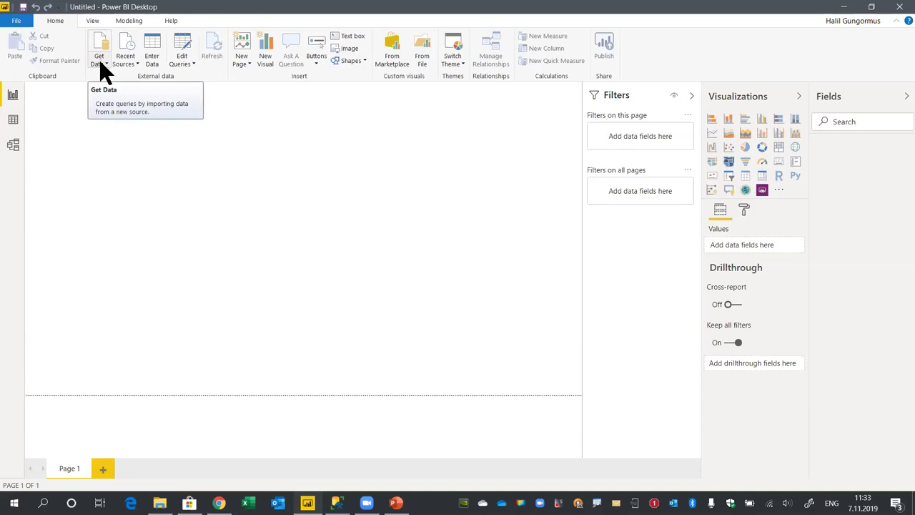
Search the full connector list for 'sql' and connect with the SQL Server database connector
click(101, 62)
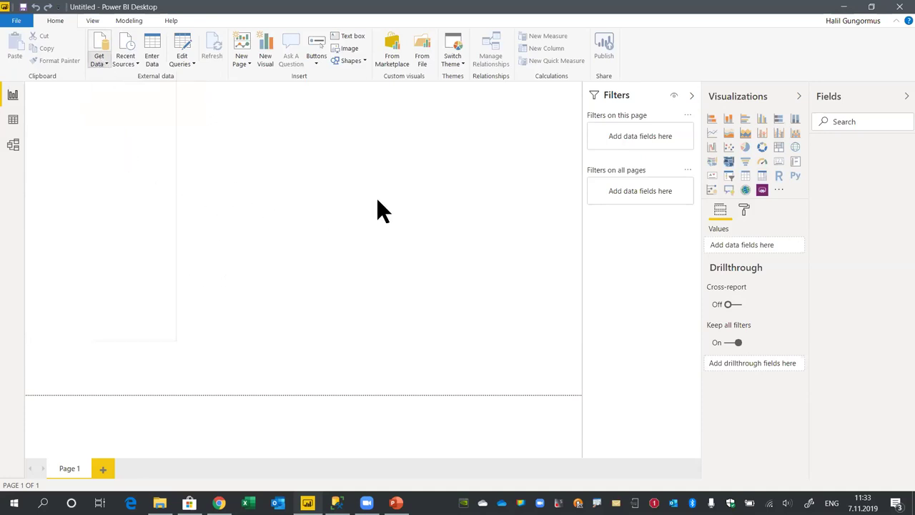
click(105, 68)
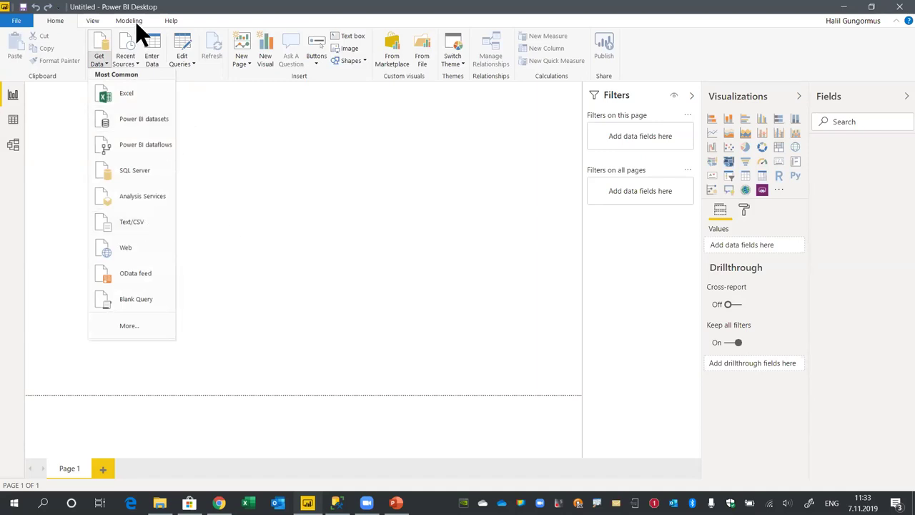
click(143, 335)
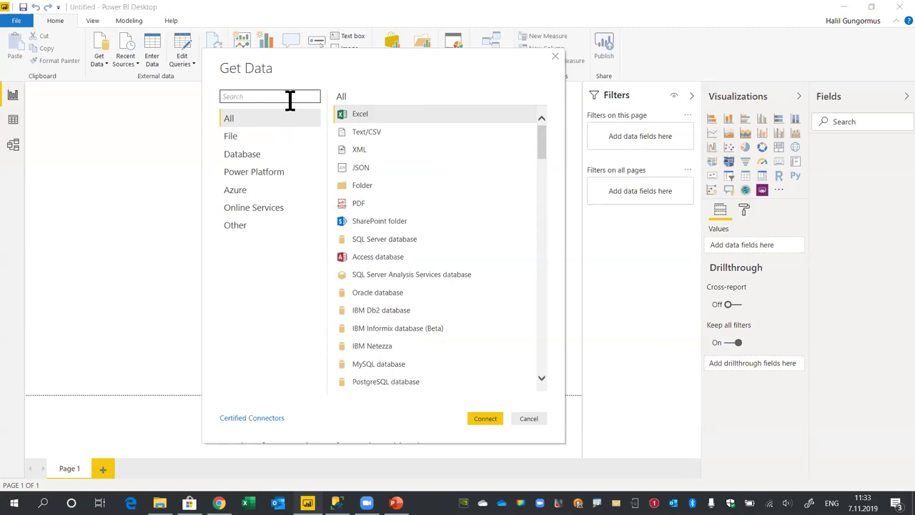
click(253, 97)
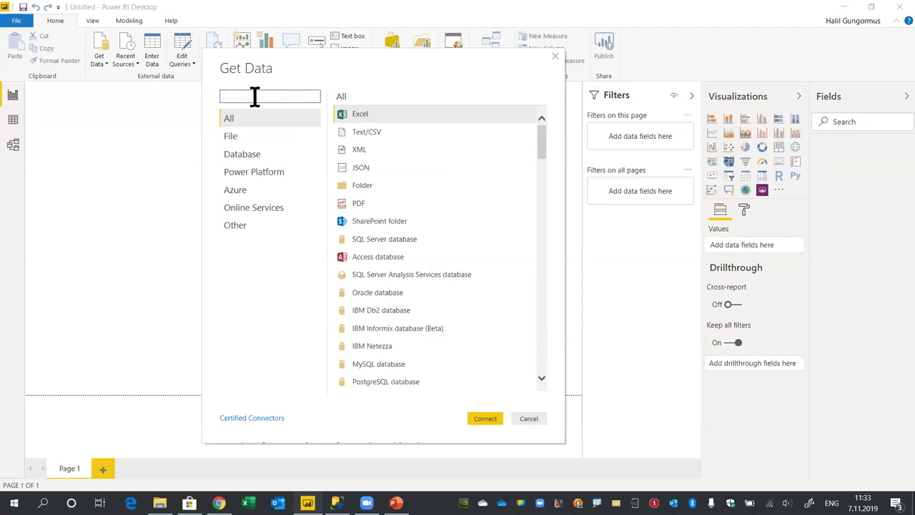
text(sql)
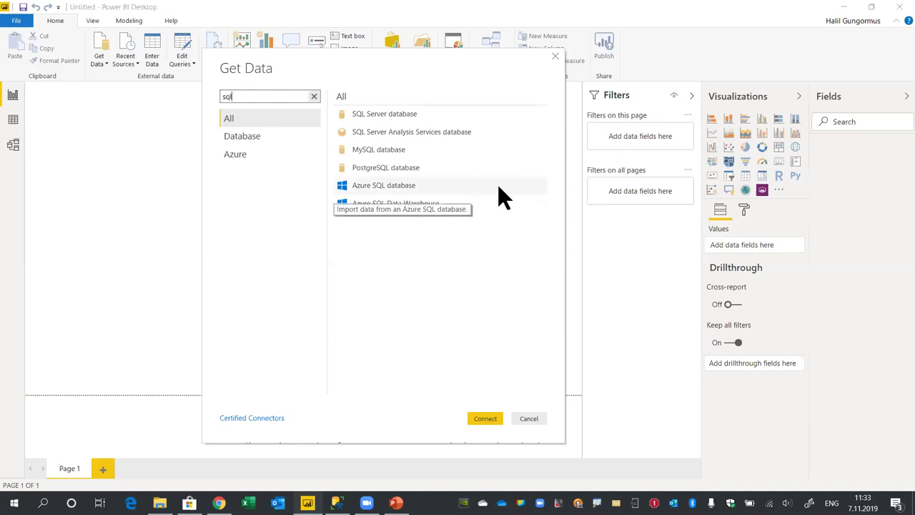
click(372, 117)
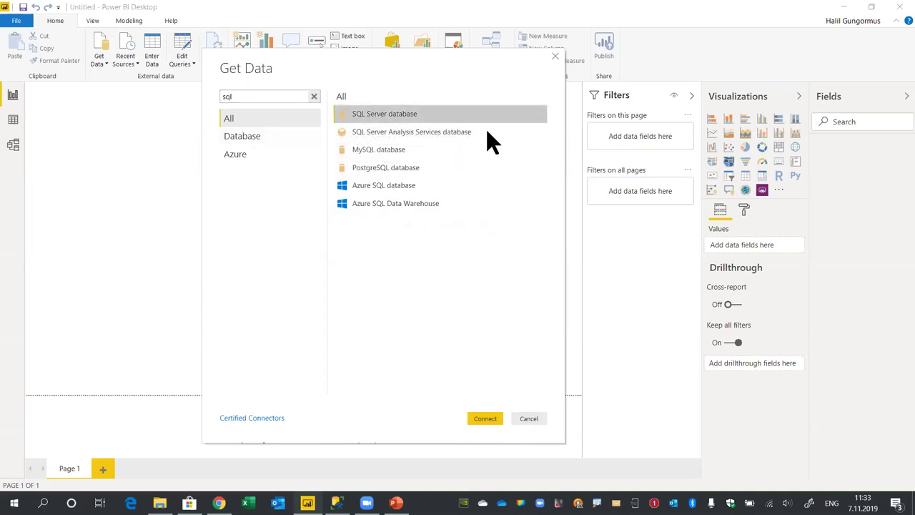
click(485, 421)
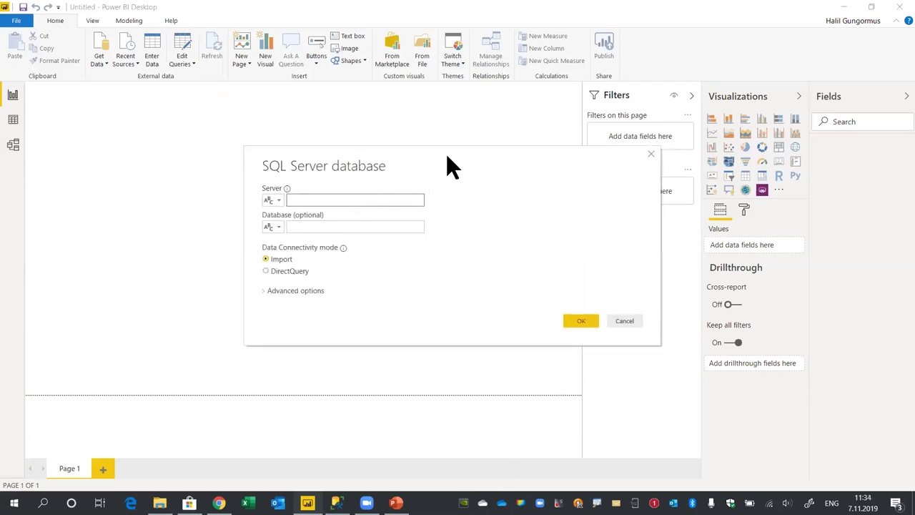
Turn off Include relationship columns in the advanced connection options
click(199, 230)
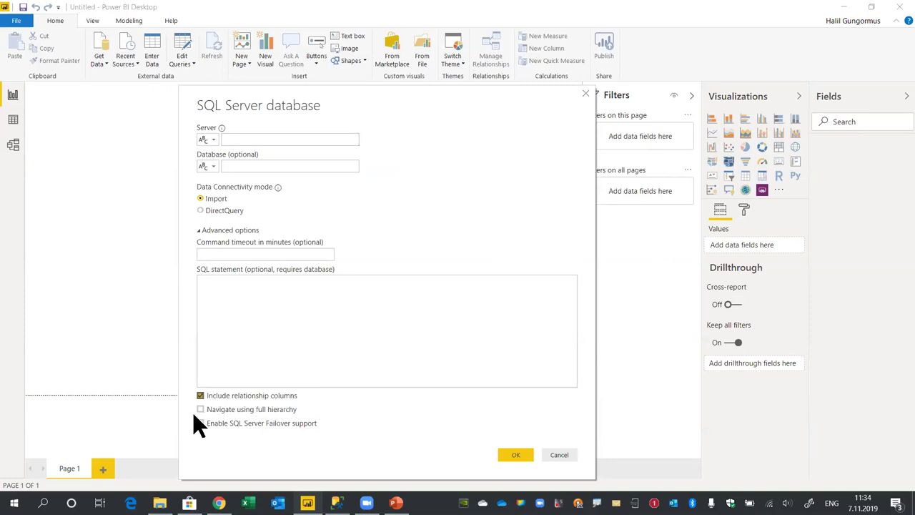
click(201, 396)
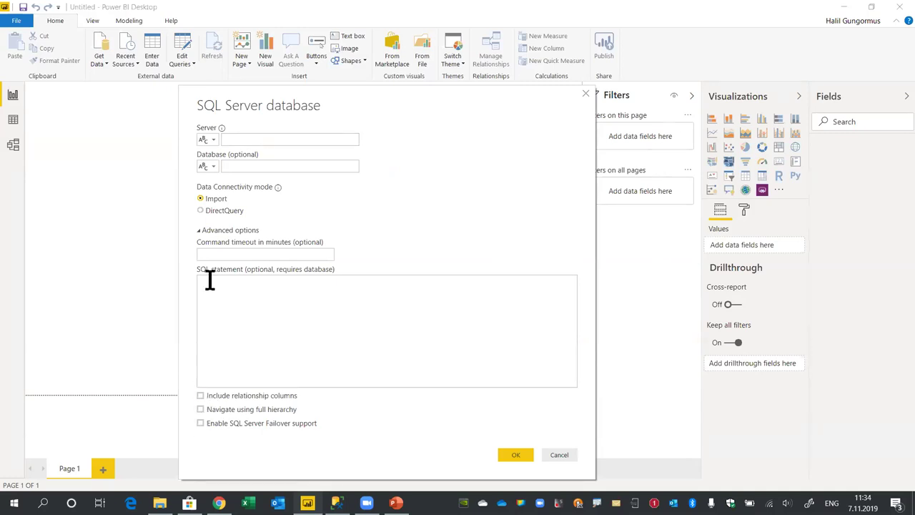
click(201, 232)
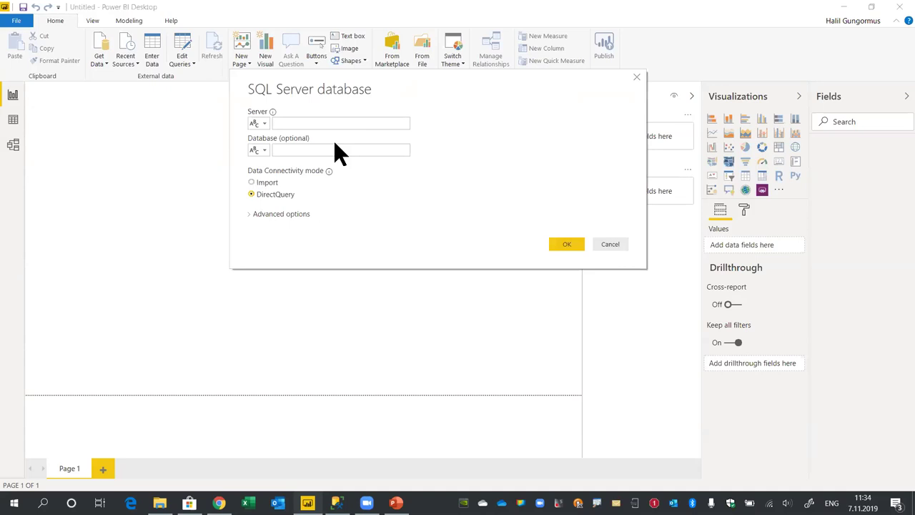
Choose Import mode, enter XPS15 as the server with no database, and connect
click(253, 181)
click(316, 150)
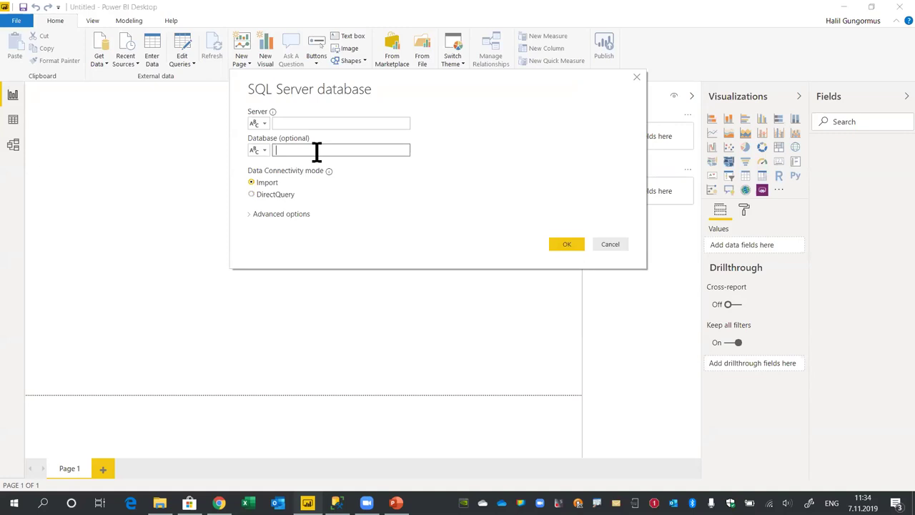
text(XPS15)
click(565, 243)
click(314, 123)
text(XPS15)
click(306, 151)
key(BackSpace)
key(BackSpace)
key(BackSpace)
key(BackSpace)
key(BackSpace)
click(564, 244)
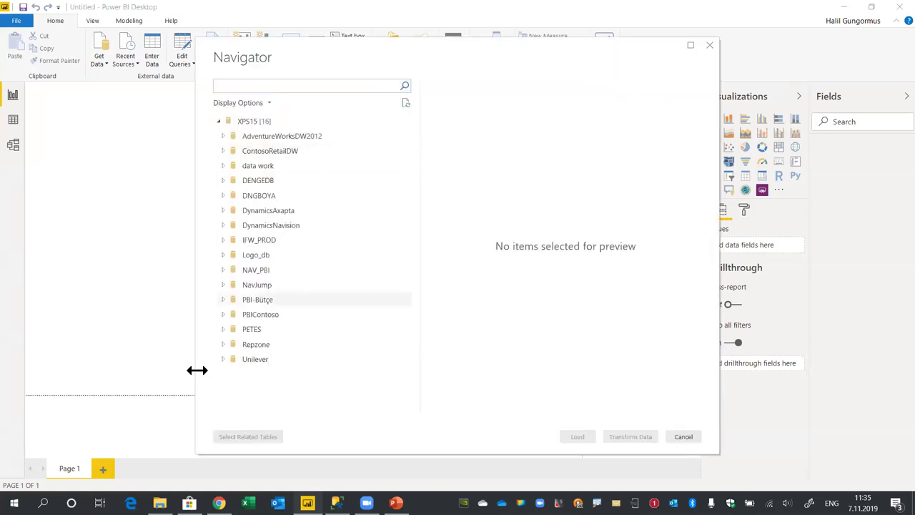
Tick nine PBI-Bütçe tables, from Ürünler and Tarih to Satışlar and Müşteriler, and load them for transformation
click(221, 299)
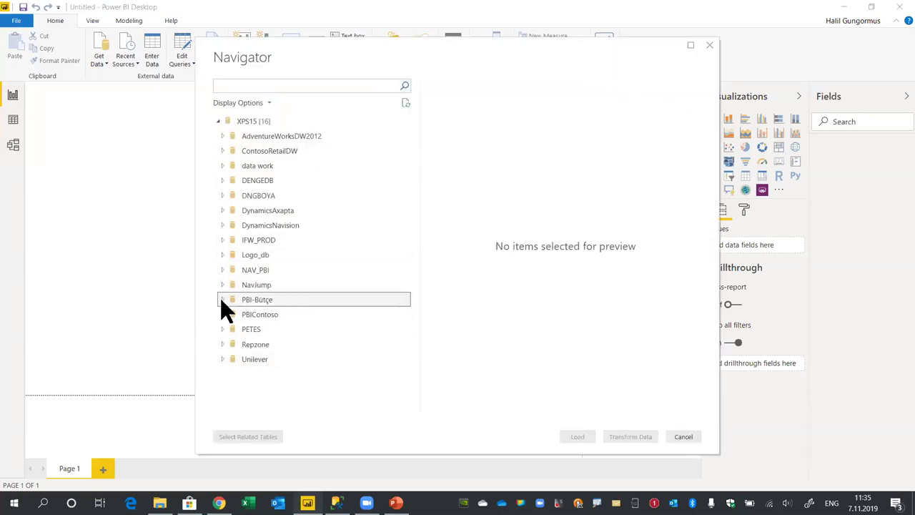
scroll(344, 249, down, 3)
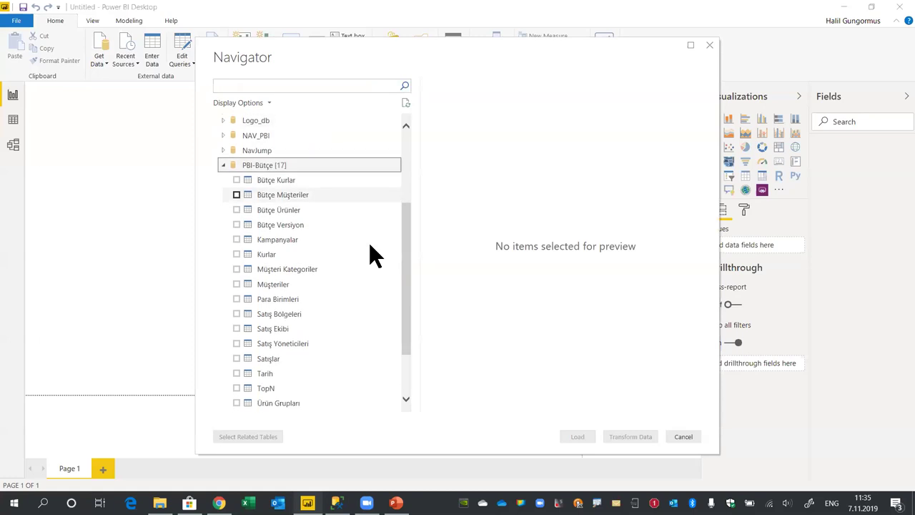
drag(475, 49, 457, 36)
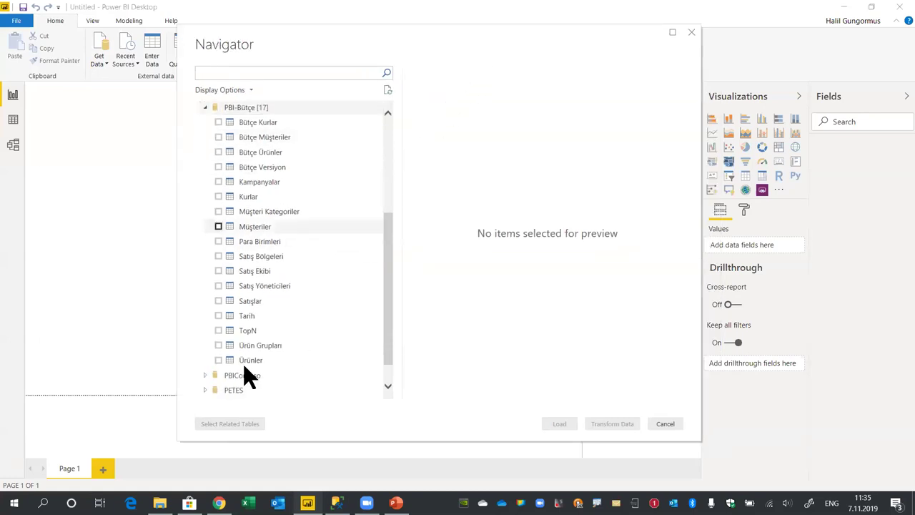
click(218, 360)
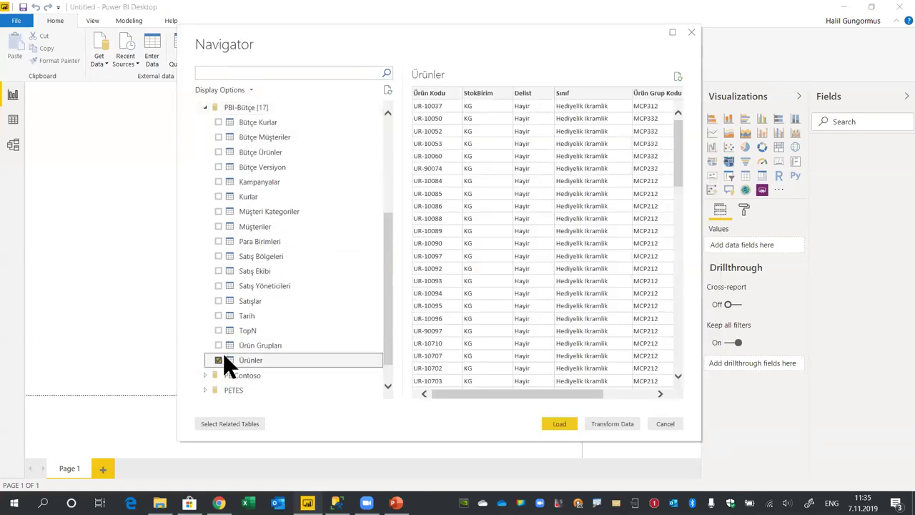
click(218, 346)
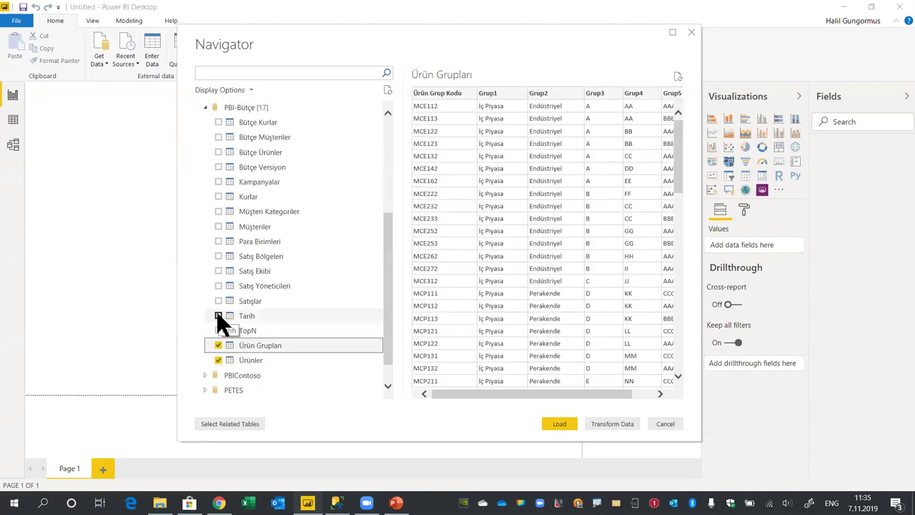
click(218, 316)
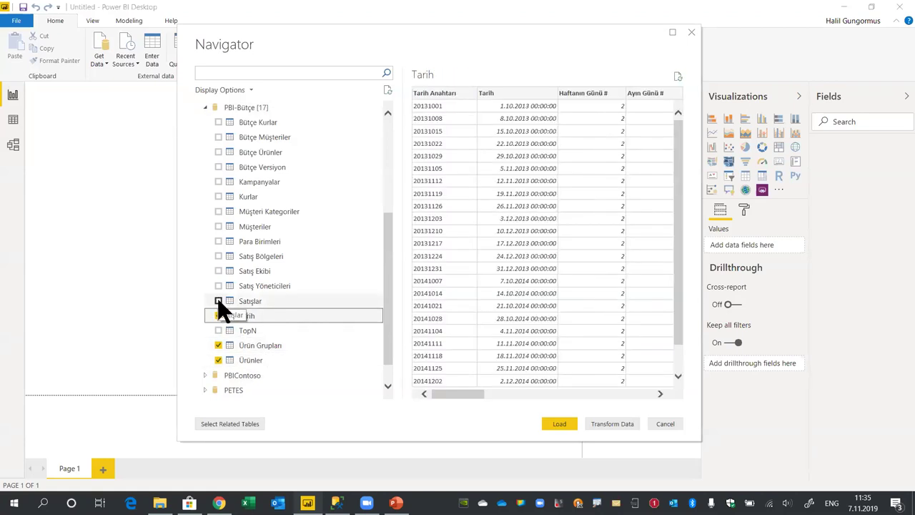
click(218, 301)
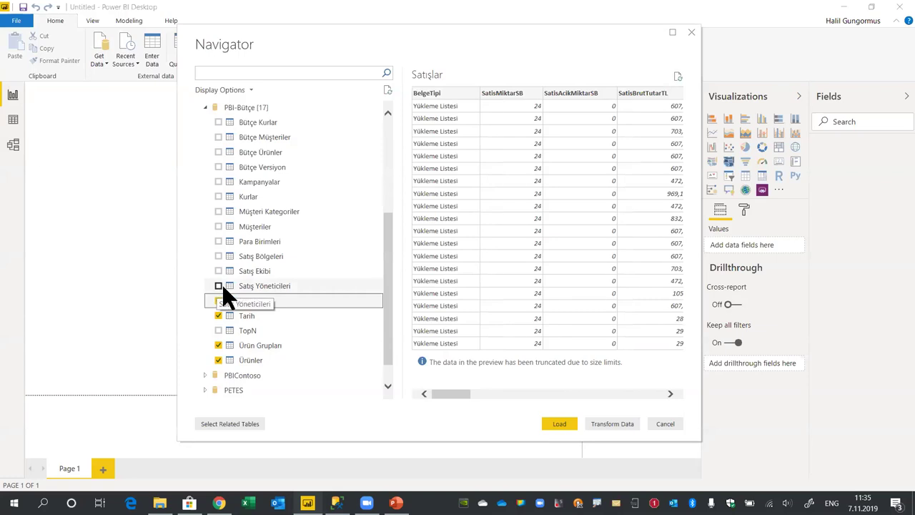
click(219, 287)
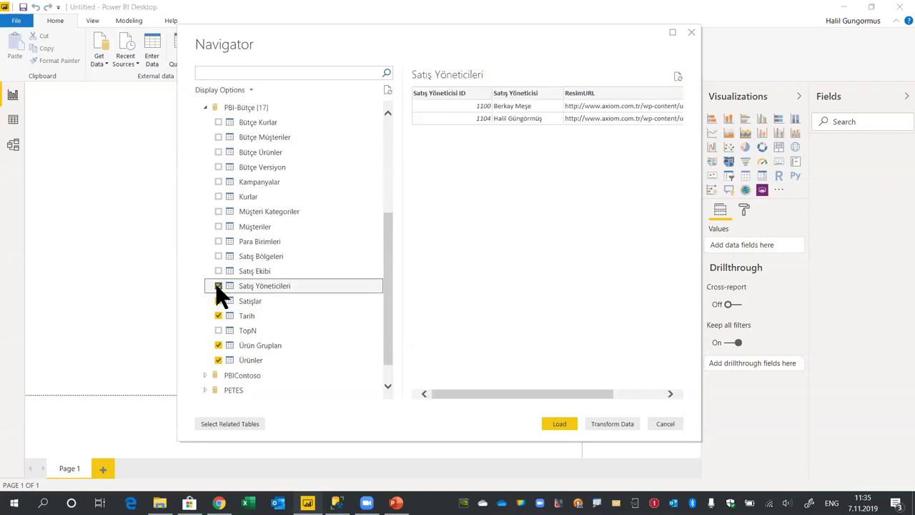
click(219, 273)
click(218, 256)
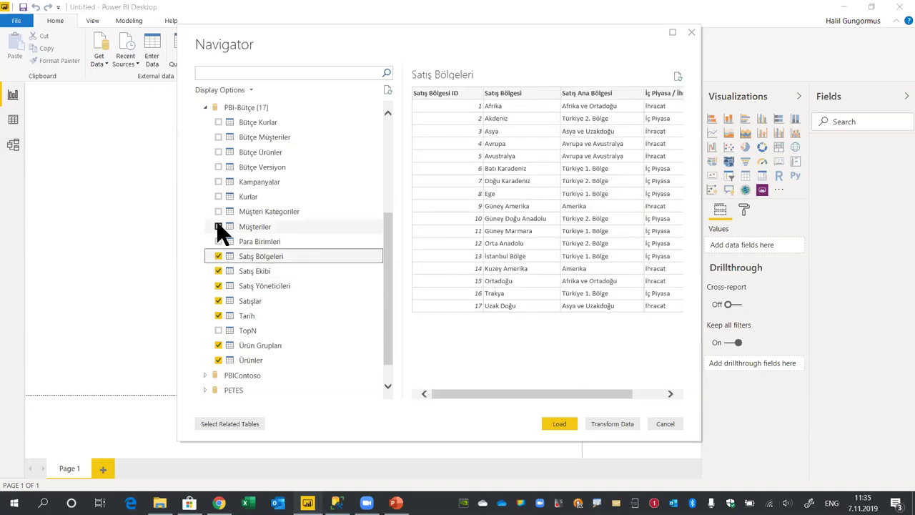
click(219, 225)
click(219, 212)
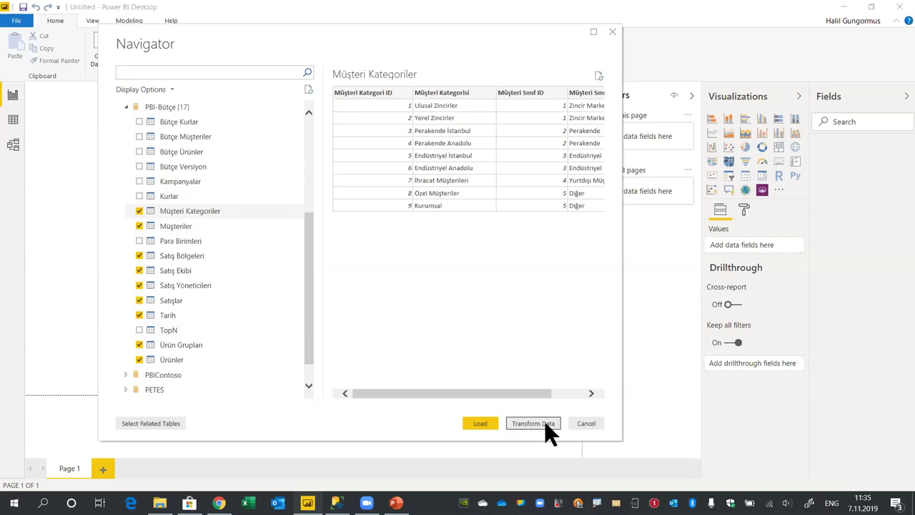
click(481, 423)
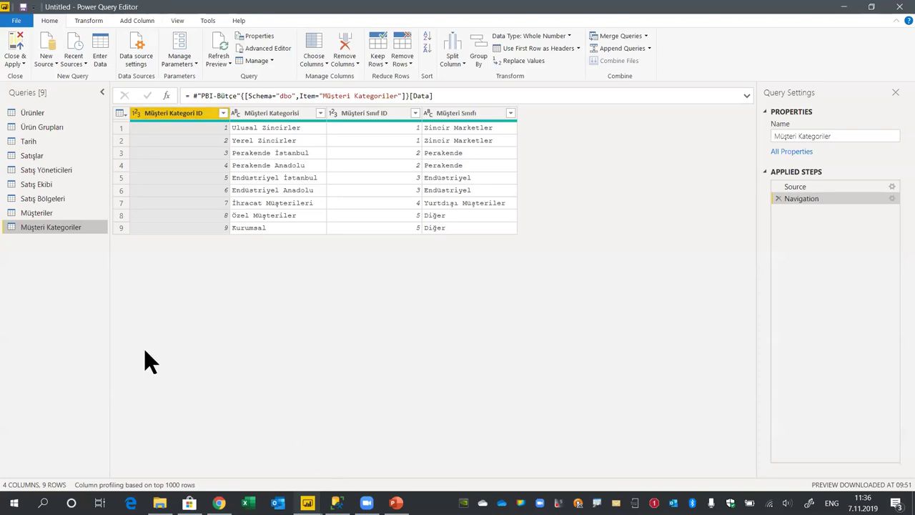
Widen the Queries pane, preview each query in turn, and settle on Satışlar
drag(105, 302, 132, 294)
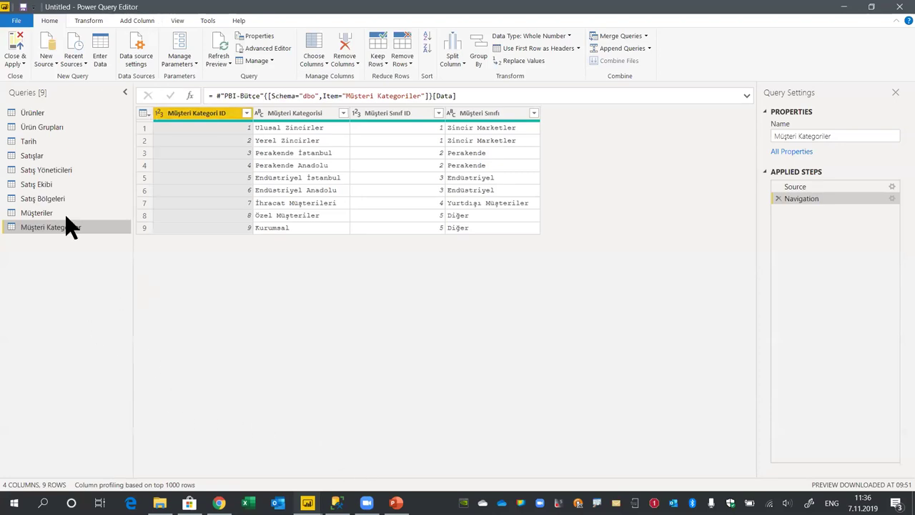
click(39, 114)
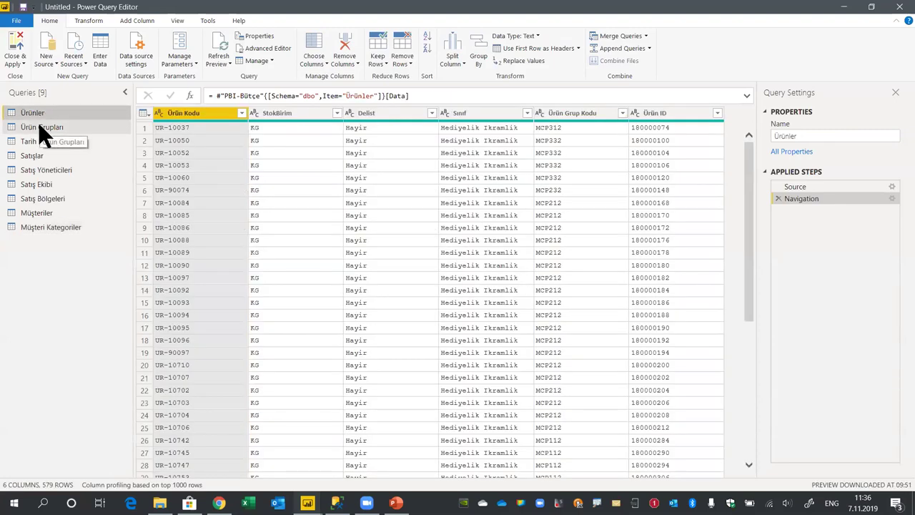
click(37, 128)
click(31, 142)
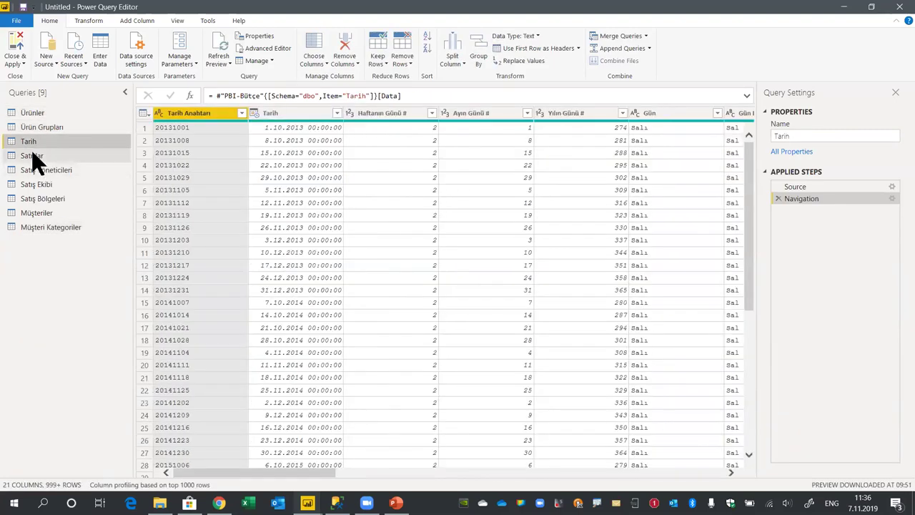
click(32, 155)
click(45, 170)
click(40, 185)
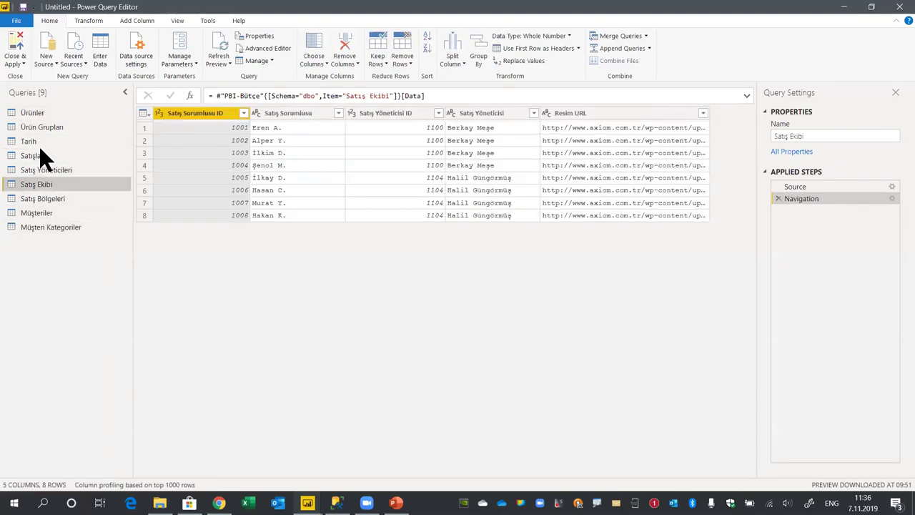
click(31, 155)
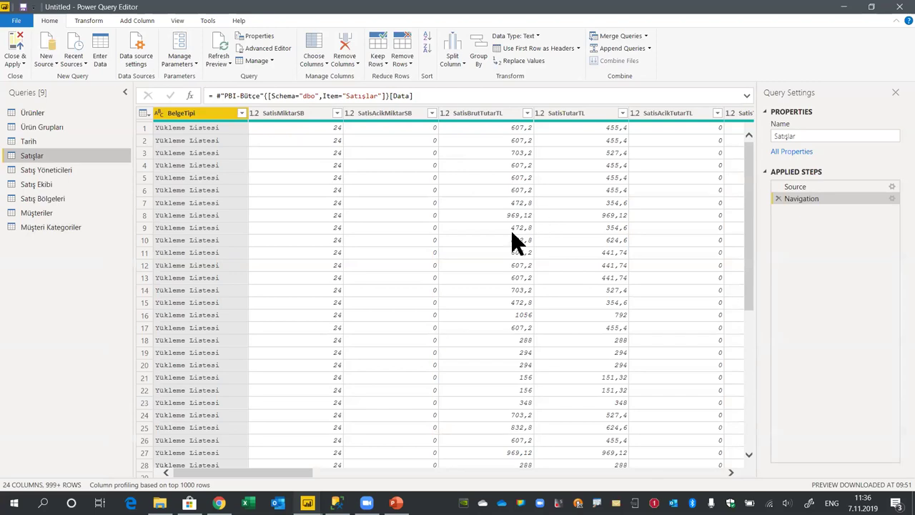
Check the BelgeTipi column's actions, then view the Add Column options
right_click(212, 113)
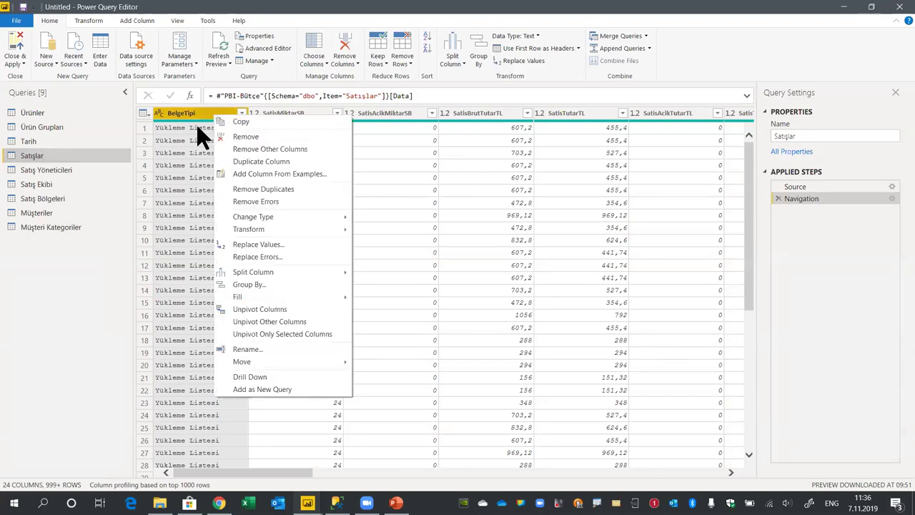
click(132, 20)
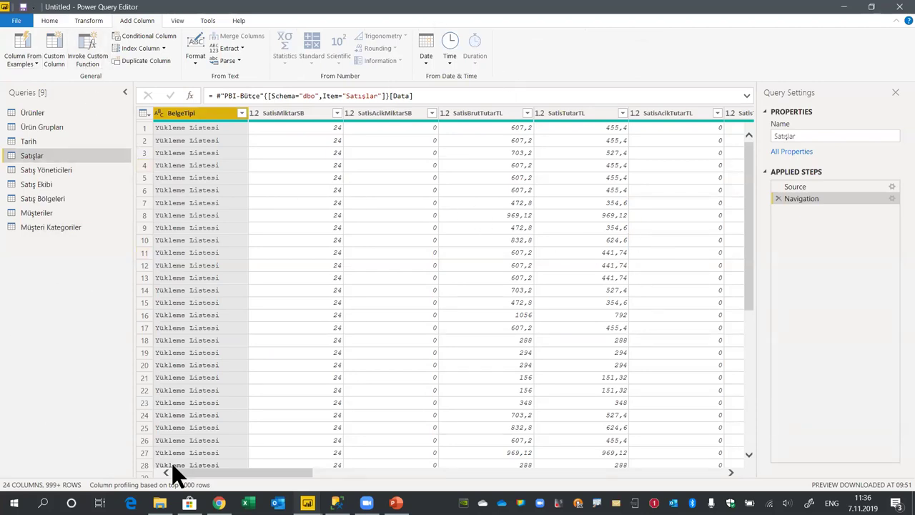
drag(284, 473, 208, 473)
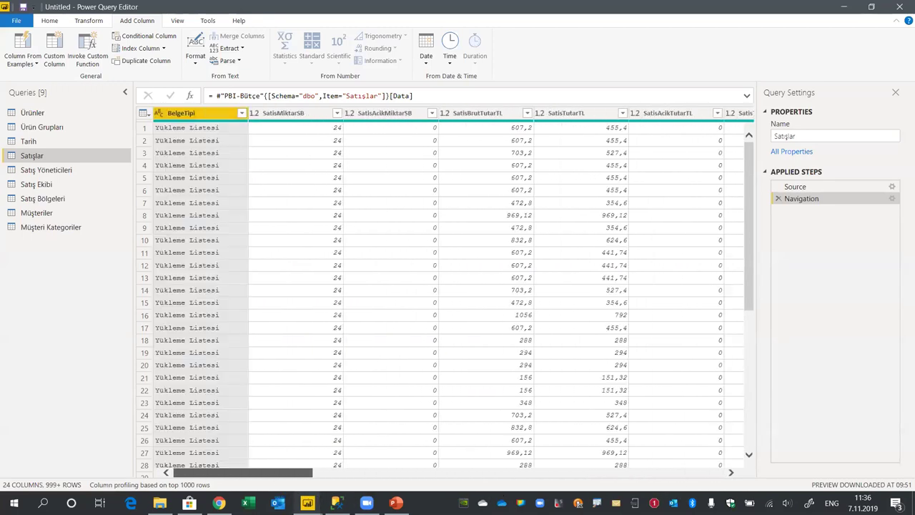
Filter the BelgeTipi column to keep only Satış Faturası rows
click(242, 113)
click(221, 301)
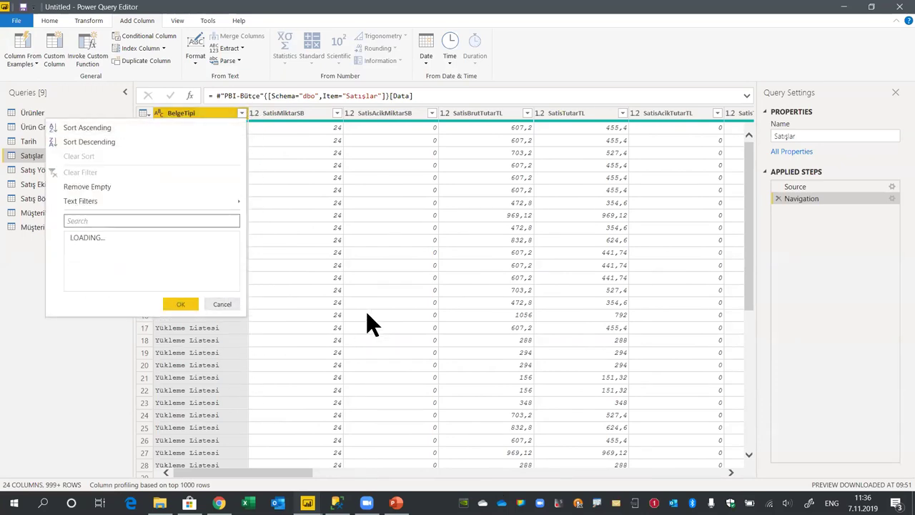
click(95, 237)
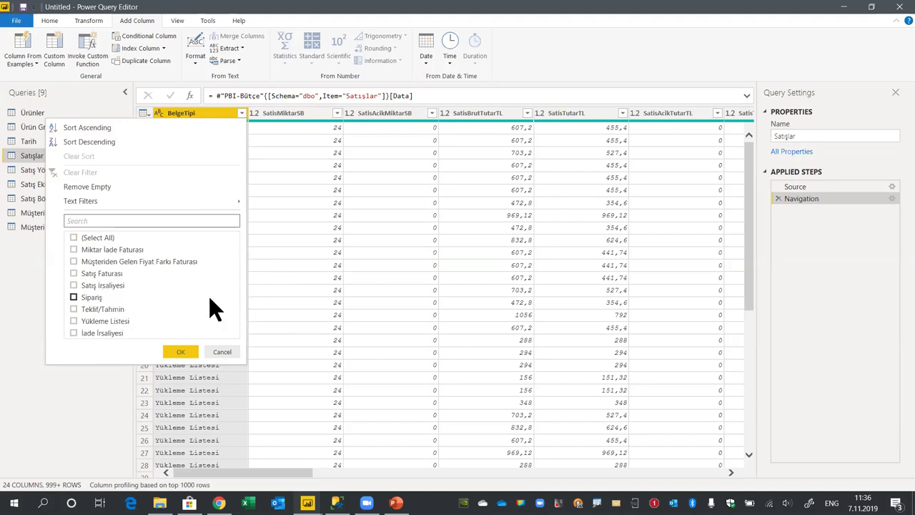
click(74, 274)
click(186, 348)
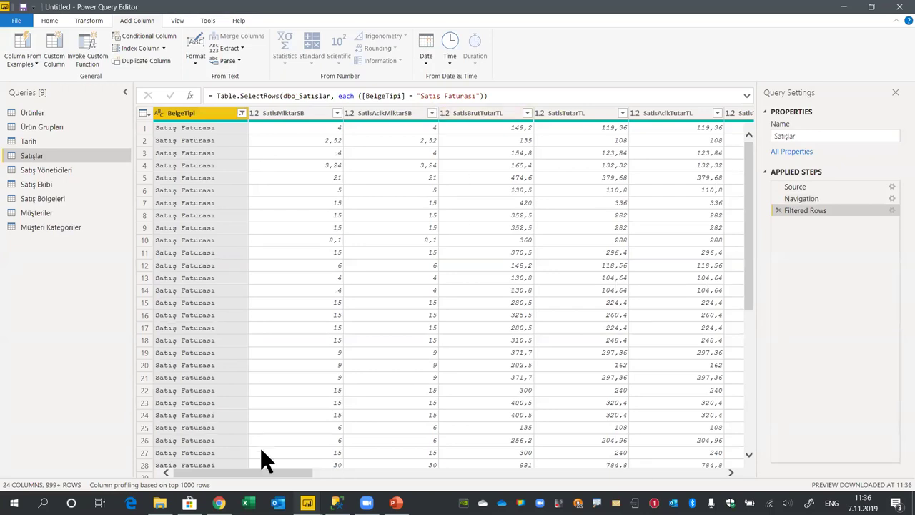
Narrow the Queries pane to widen the grid and return to the Home commands
drag(272, 474, 190, 485)
drag(134, 250, 114, 236)
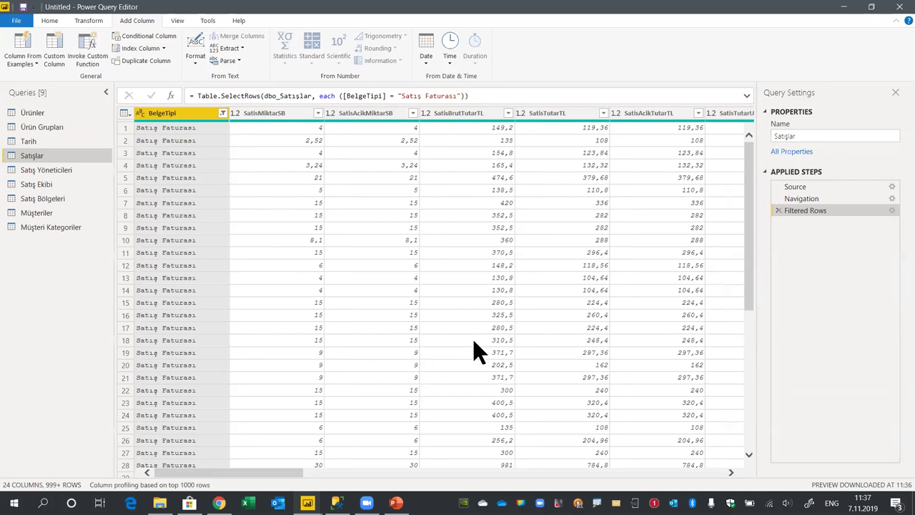
click(55, 22)
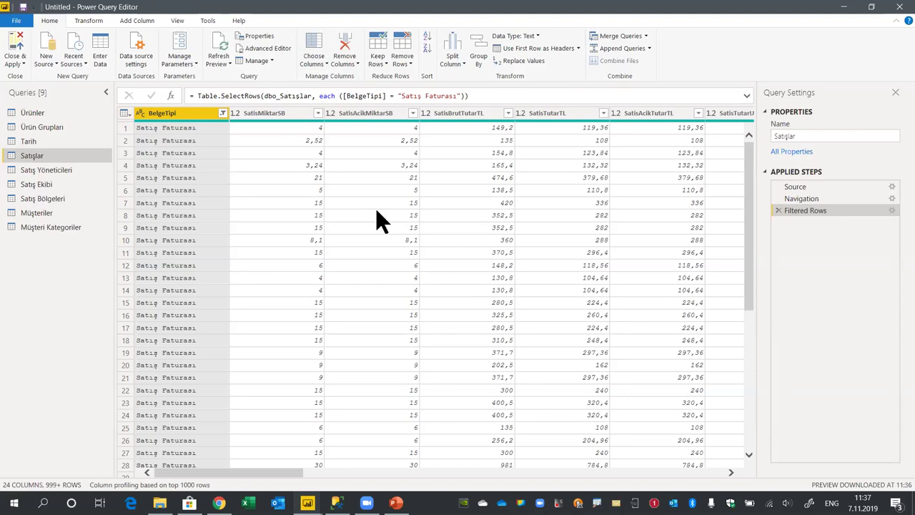
click(322, 64)
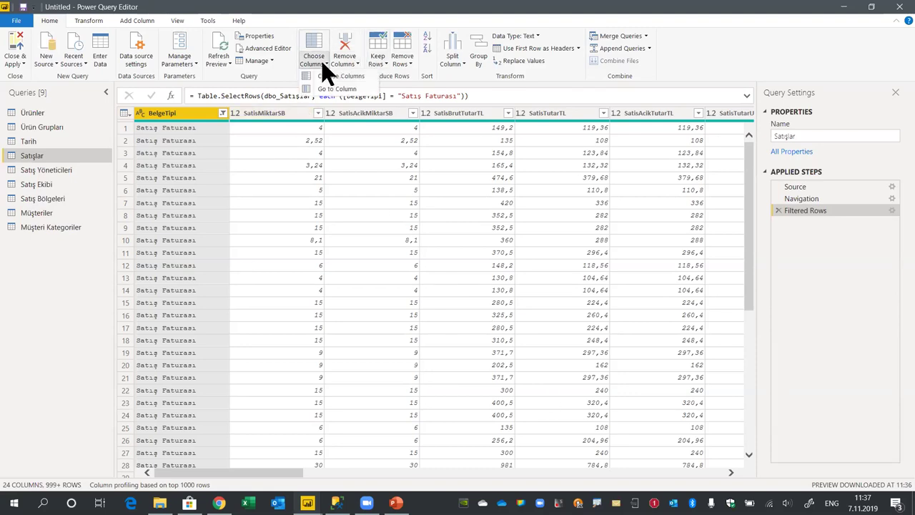
Choose Columns: keep only Tarih, TerminTarih, Müşteri ID, Ürün ID, SatisTutarTL and BelgeNo
click(344, 75)
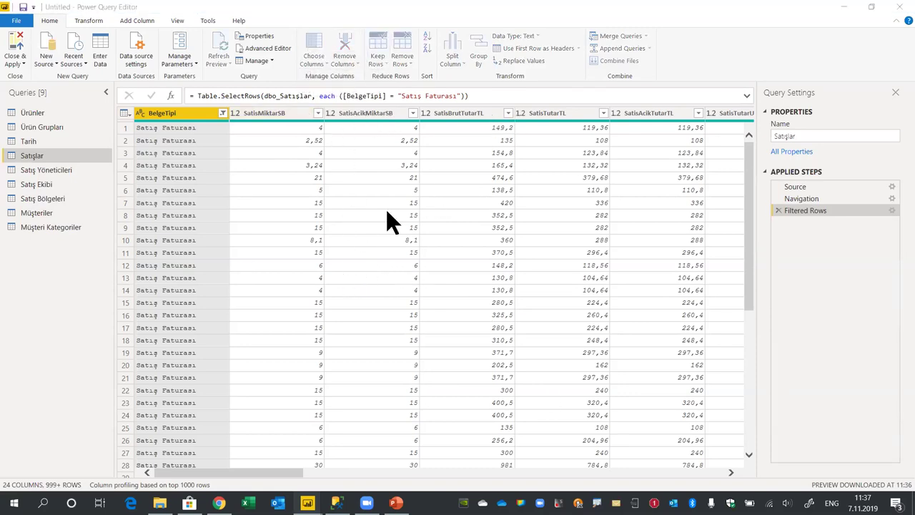
click(415, 138)
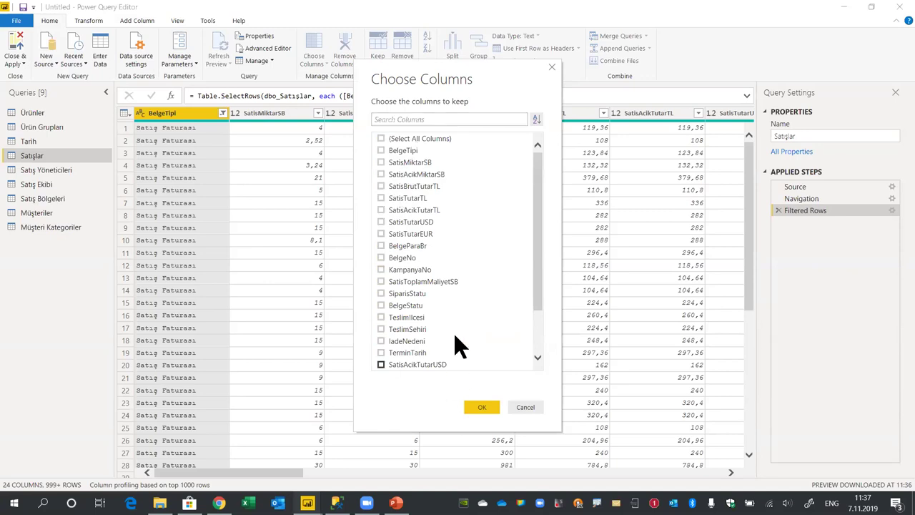
scroll(458, 346, down, 2)
click(393, 341)
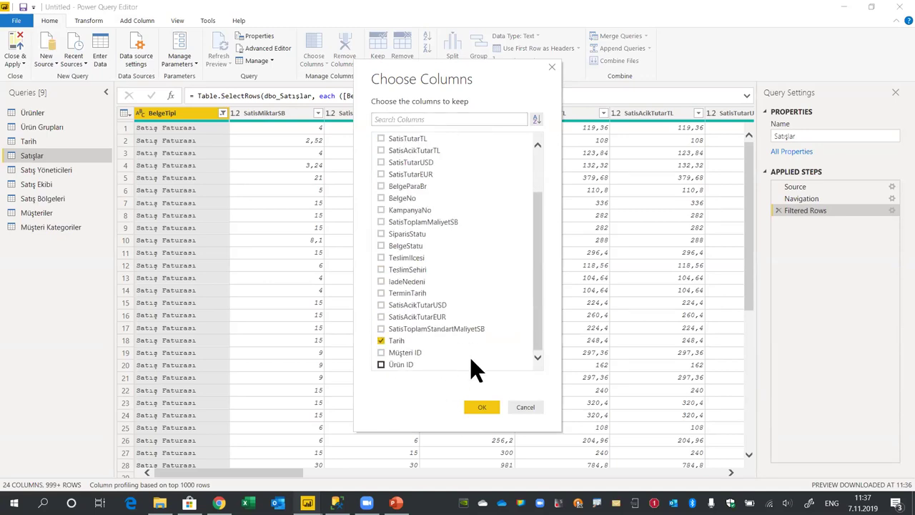
click(384, 293)
click(381, 365)
click(381, 353)
click(381, 138)
scroll(521, 269, up, 2)
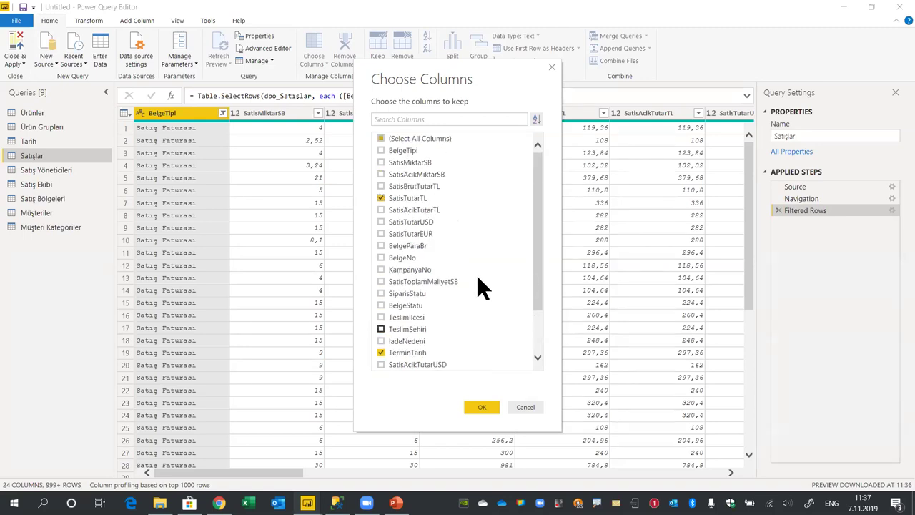
scroll(453, 204, down, 1)
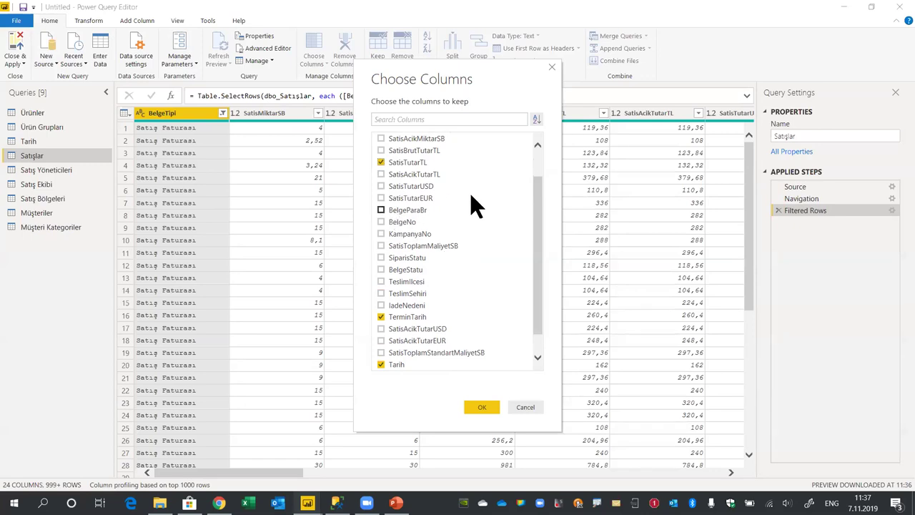
click(381, 222)
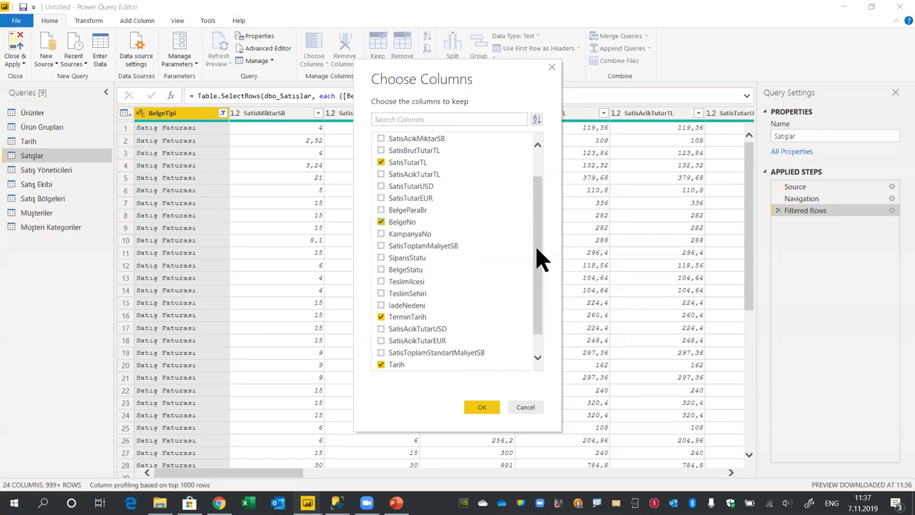
scroll(544, 271, down, 1)
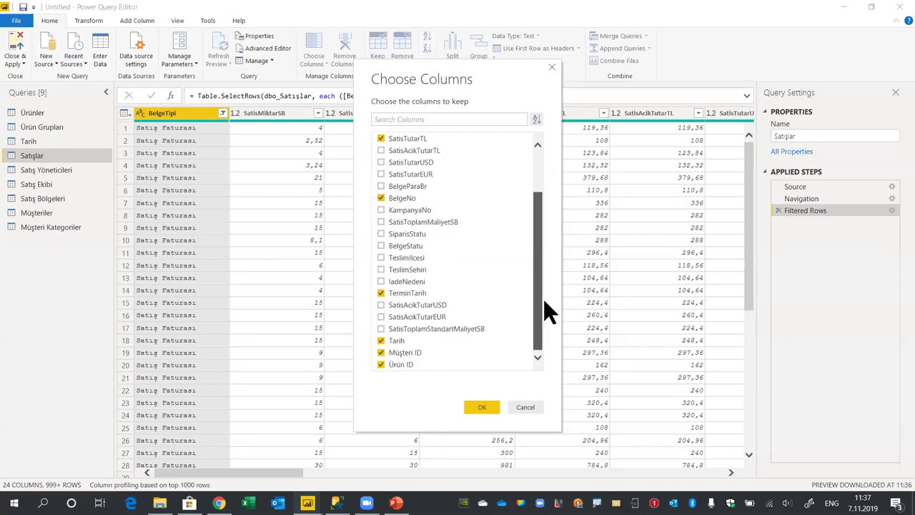
click(481, 407)
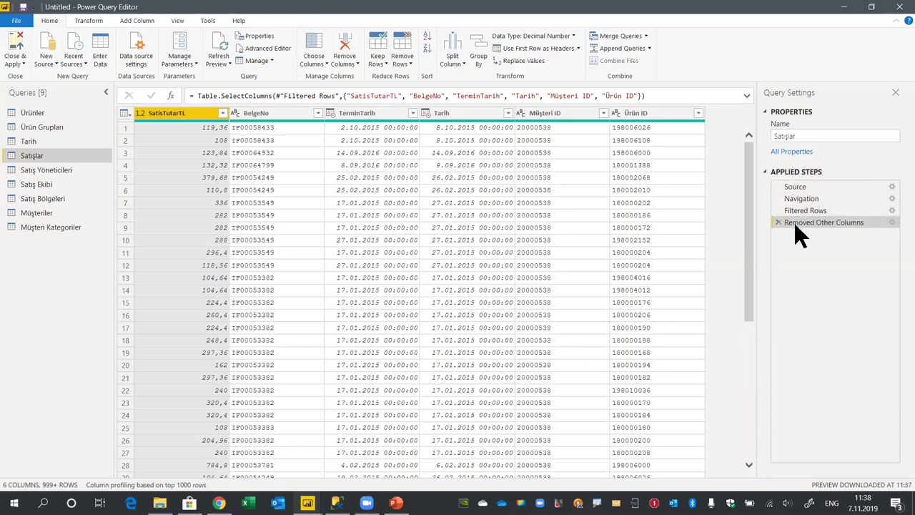
click(800, 186)
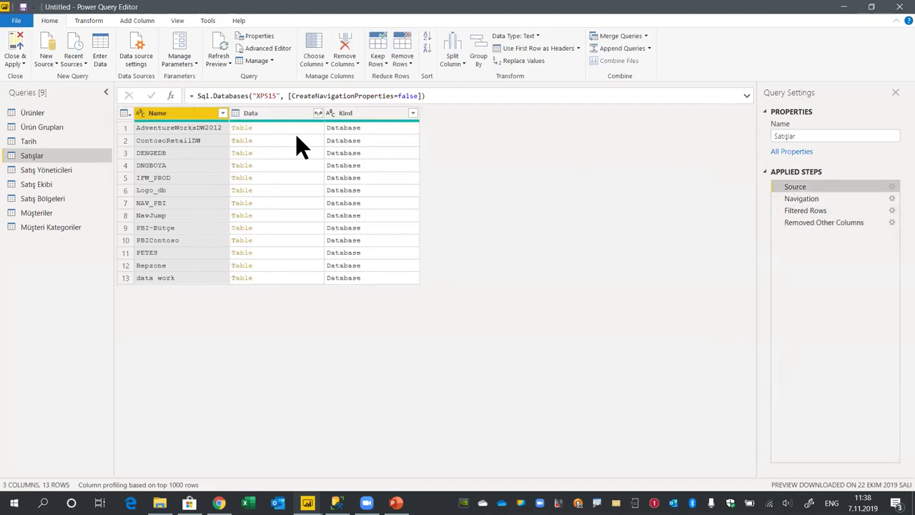
click(812, 201)
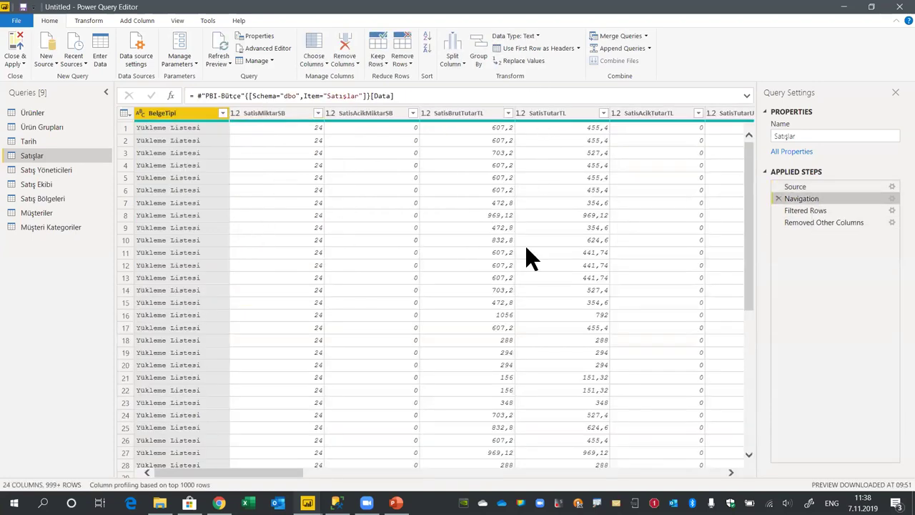
click(813, 210)
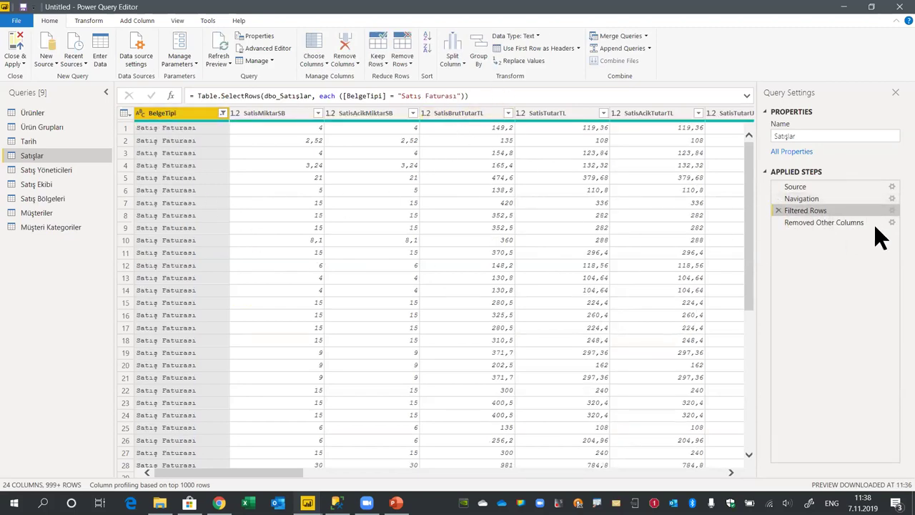
click(830, 222)
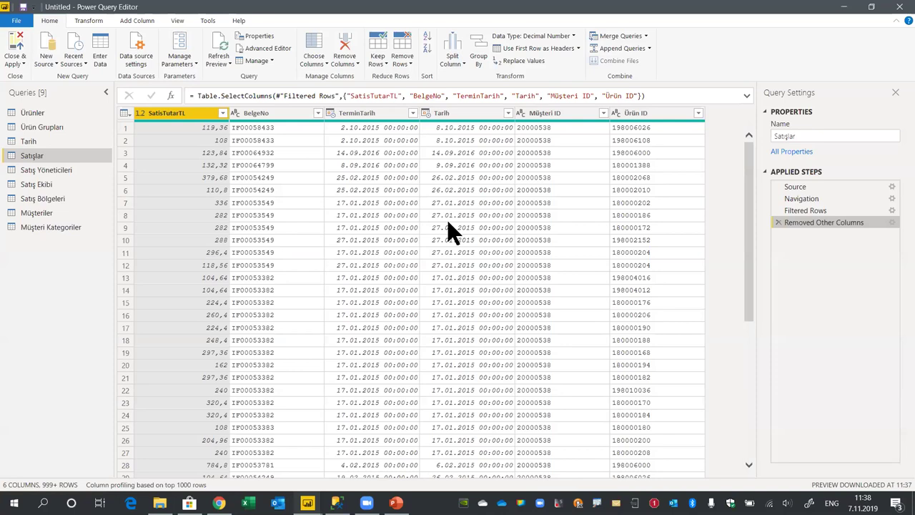
click(808, 199)
click(813, 210)
click(891, 222)
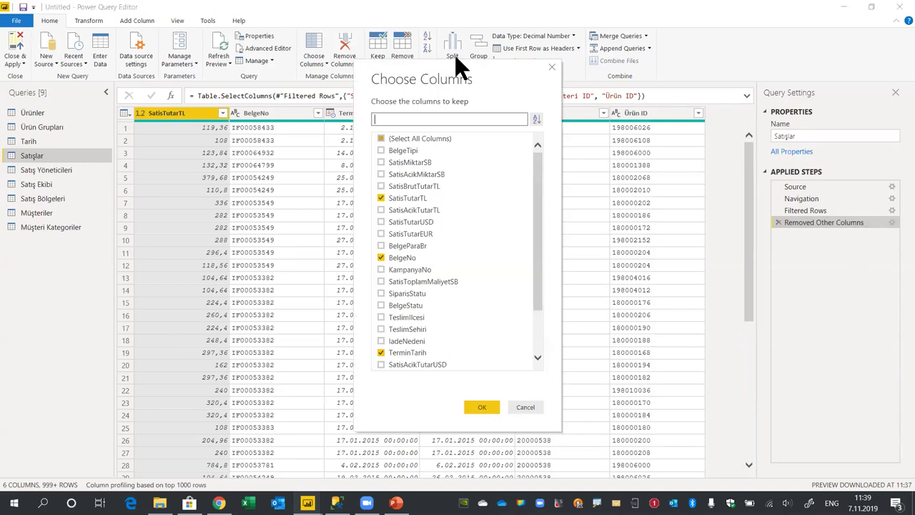
Confirm the column selection so Satışlar also keeps TeslimSehiri, seven columns in all
drag(490, 64, 322, 57)
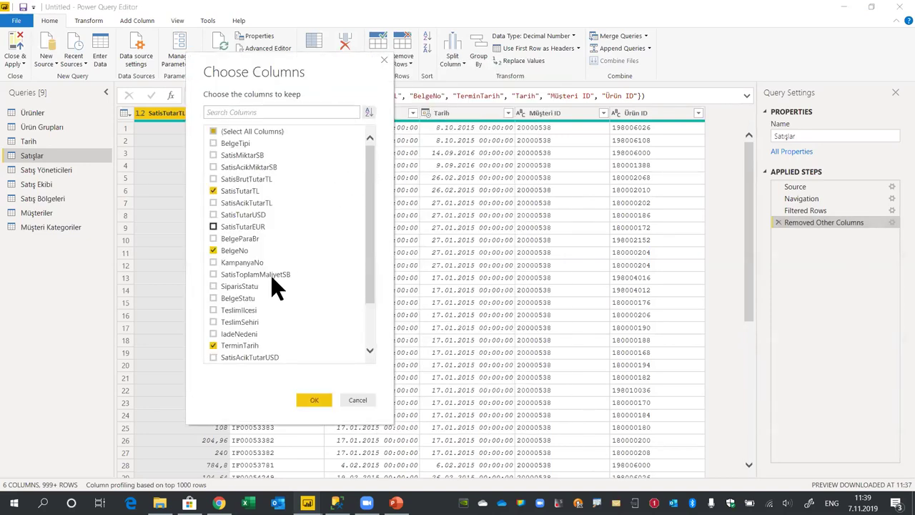
scroll(308, 277, down, 2)
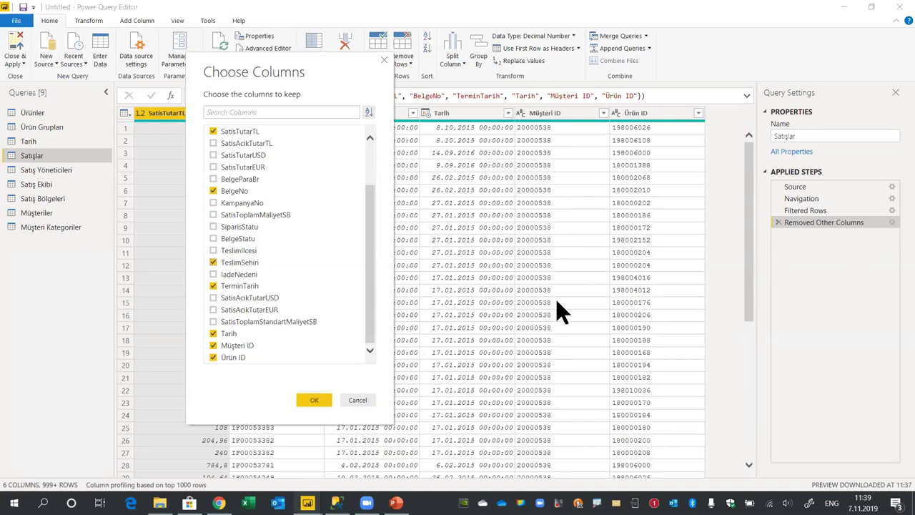
click(315, 399)
drag(639, 472, 729, 473)
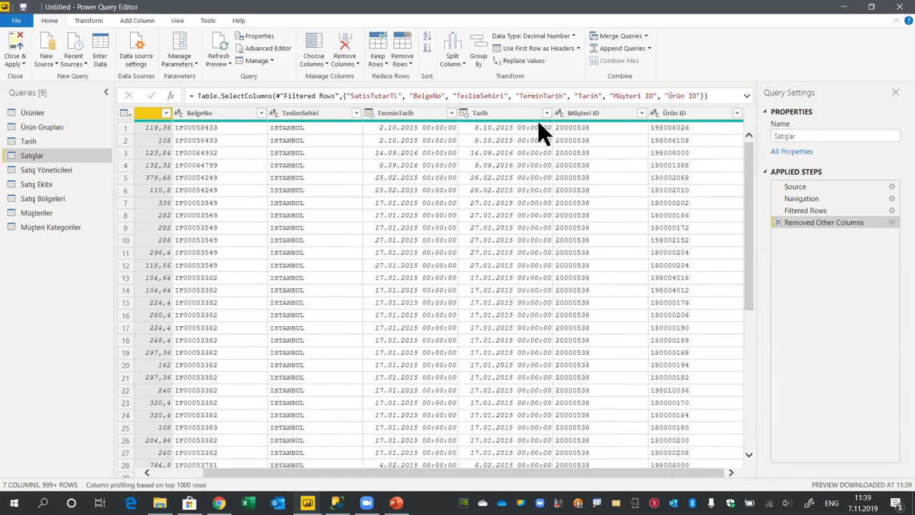
Change the Tarih column's data type to Date
click(505, 116)
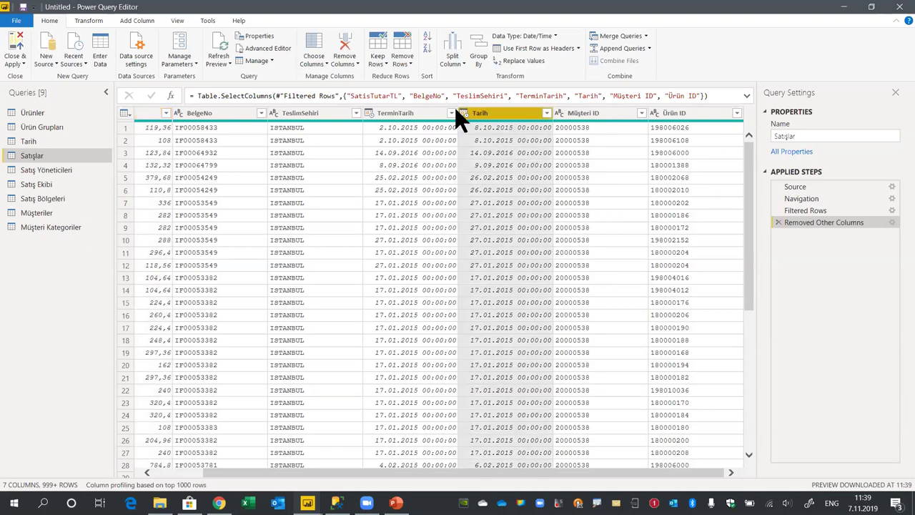
drag(553, 113, 580, 113)
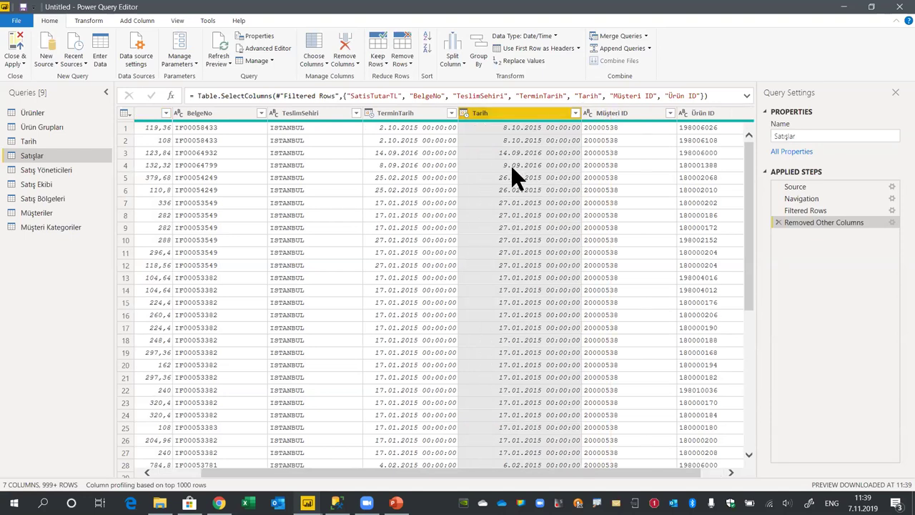
click(545, 34)
click(516, 114)
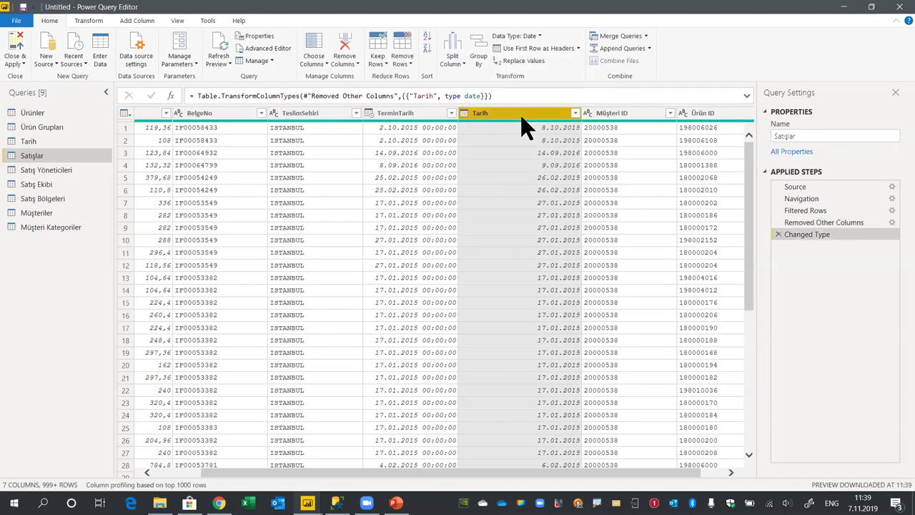
Review the full list of TeslimSehiri delivery cities in the filter and cancel without changes
click(322, 111)
click(355, 113)
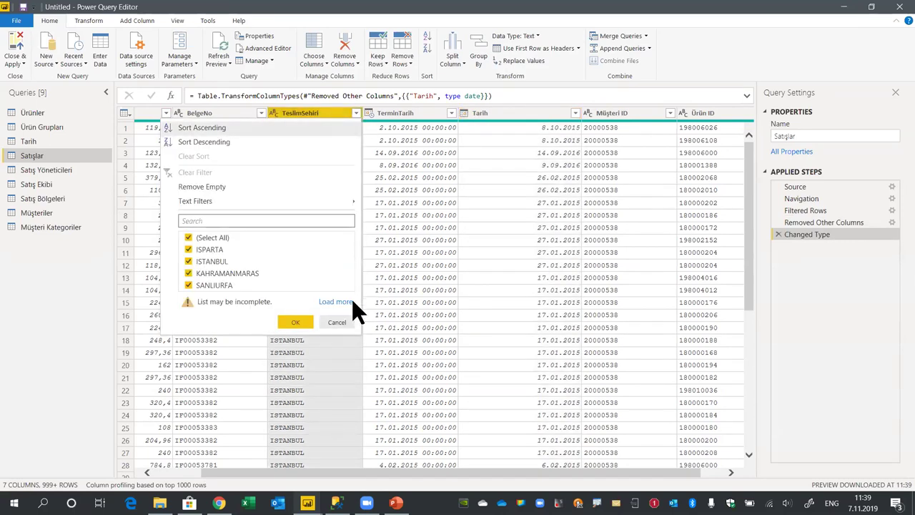
click(349, 301)
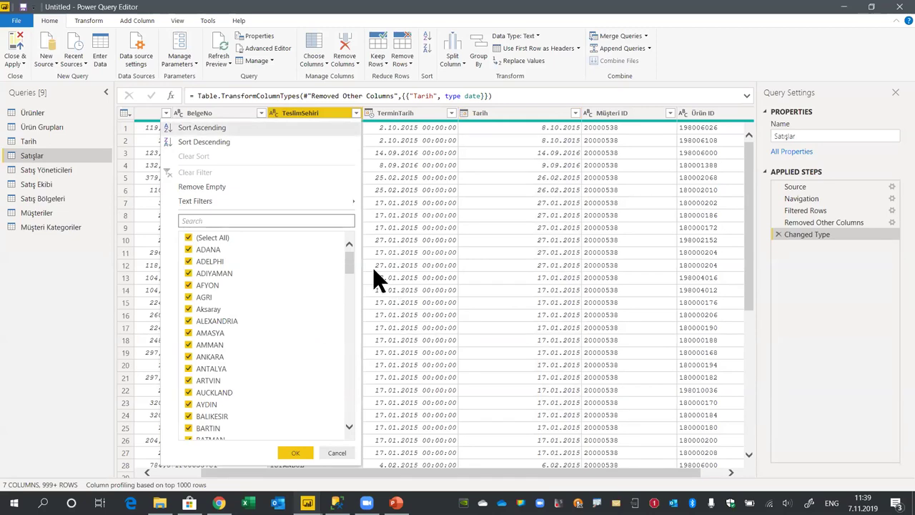
drag(347, 263, 376, 260)
click(189, 329)
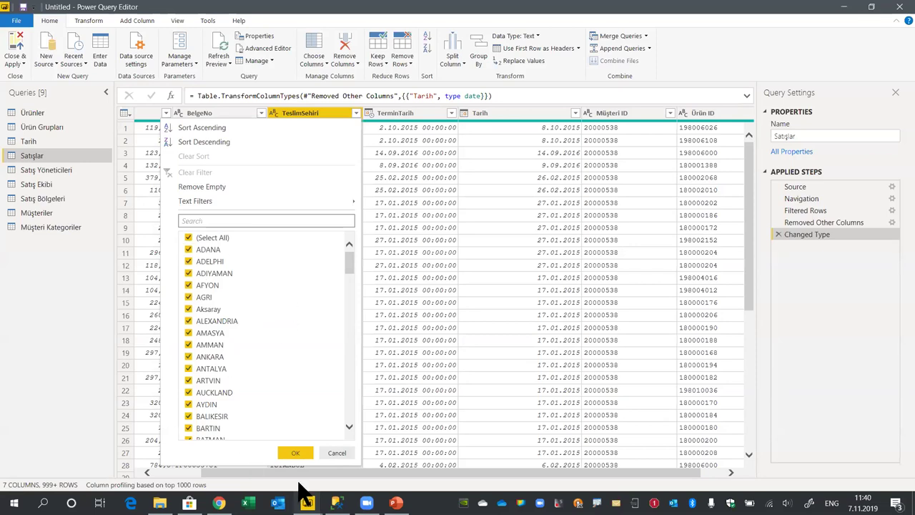
click(336, 453)
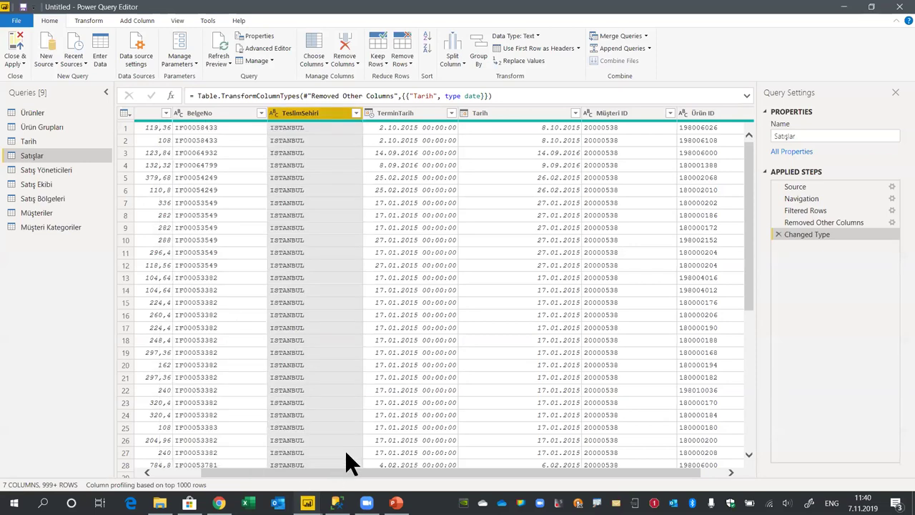
Capitalize each word of the TeslimSehiri city names
right_click(304, 118)
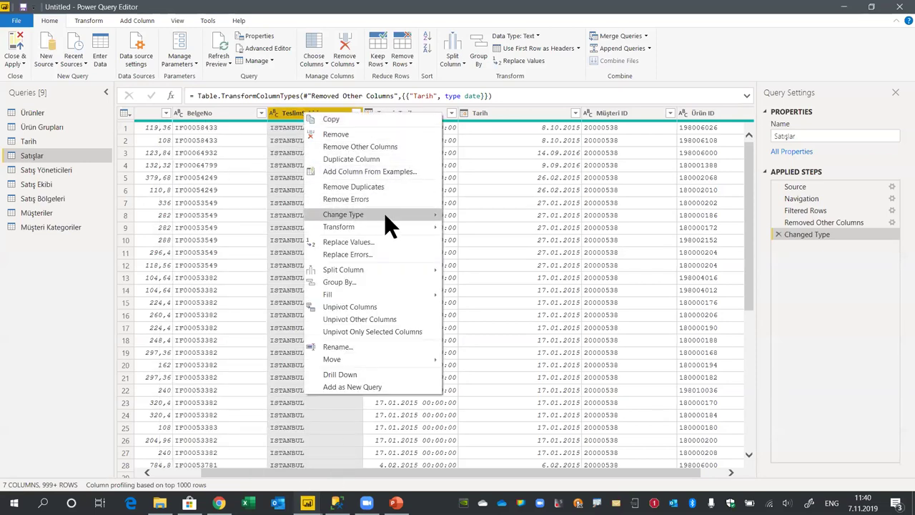
mouse_move(387, 229)
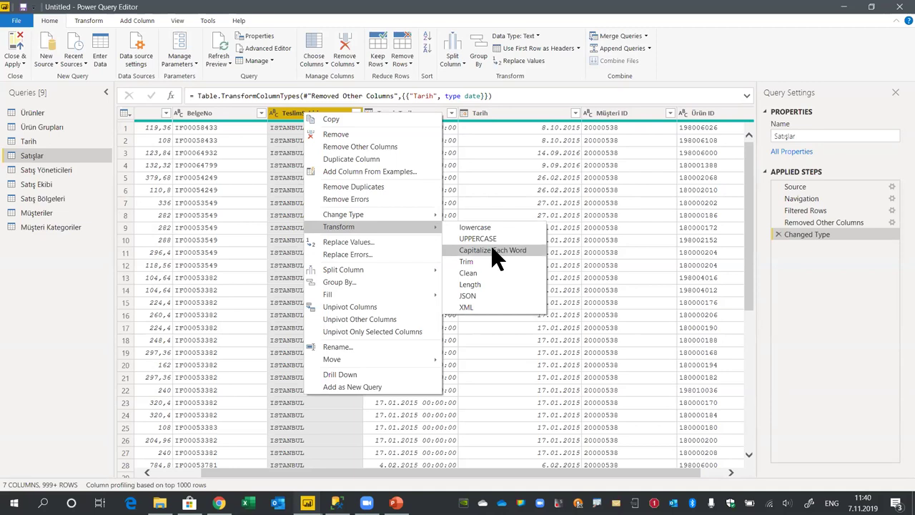
click(496, 259)
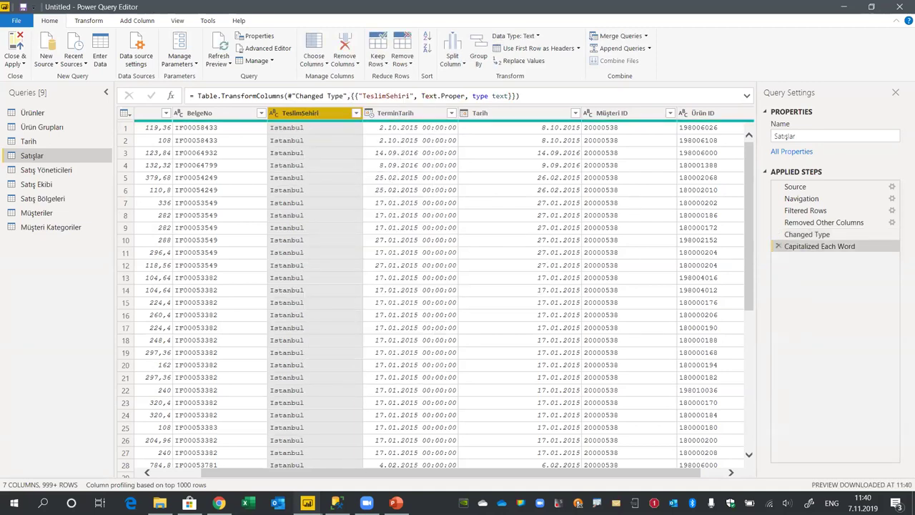
Replace Istanbul with İstanbul throughout the TeslimSehiri column
click(289, 128)
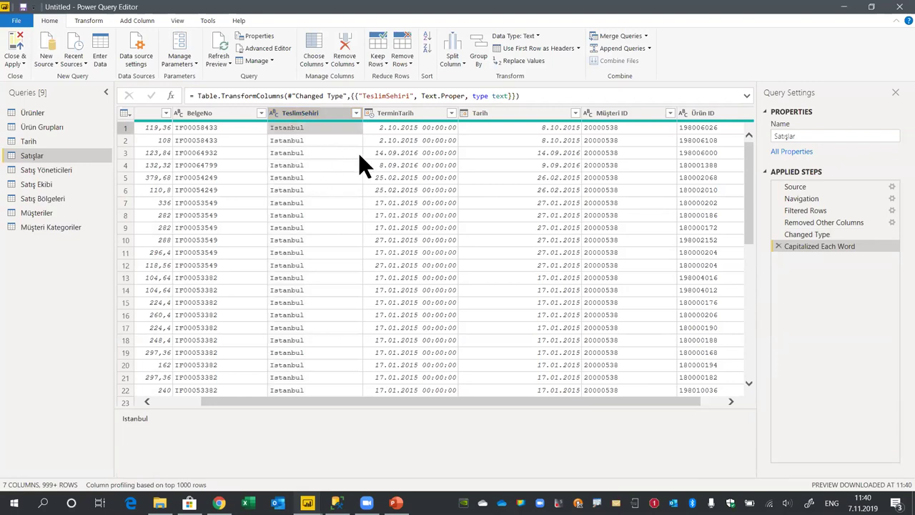
right_click(281, 130)
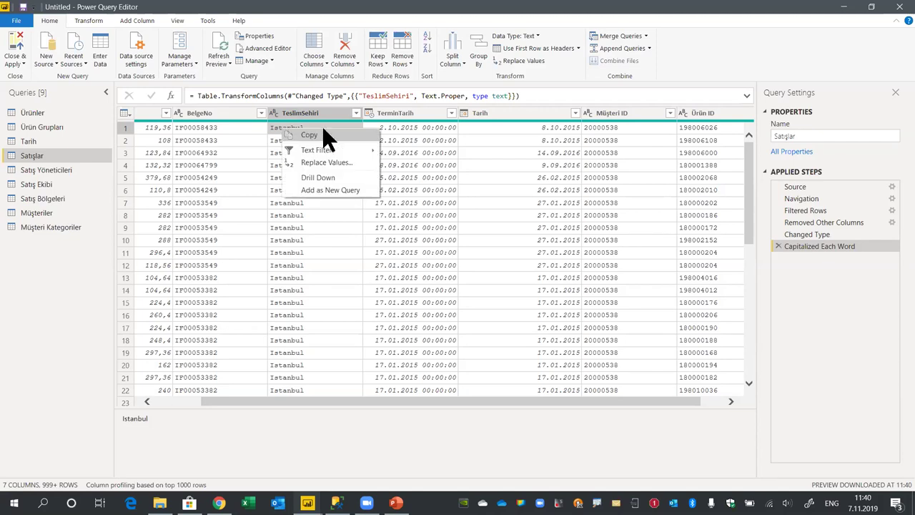
click(325, 162)
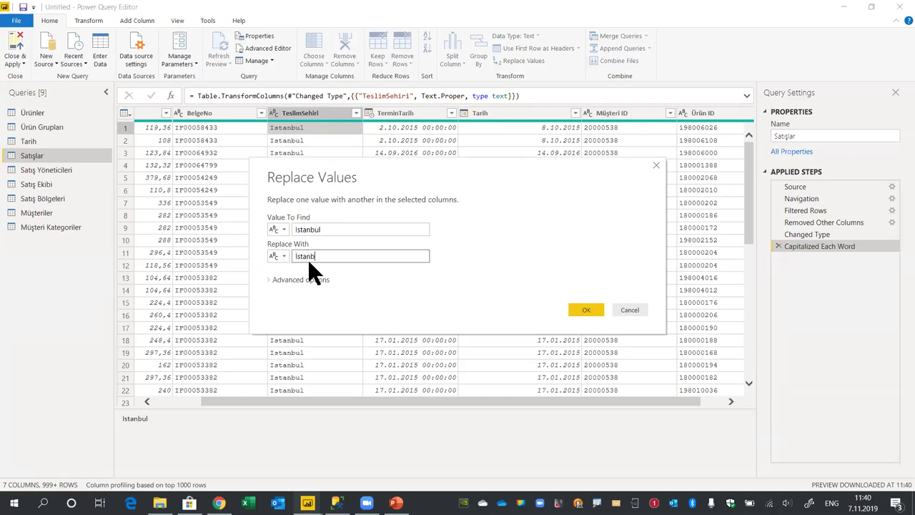
click(586, 311)
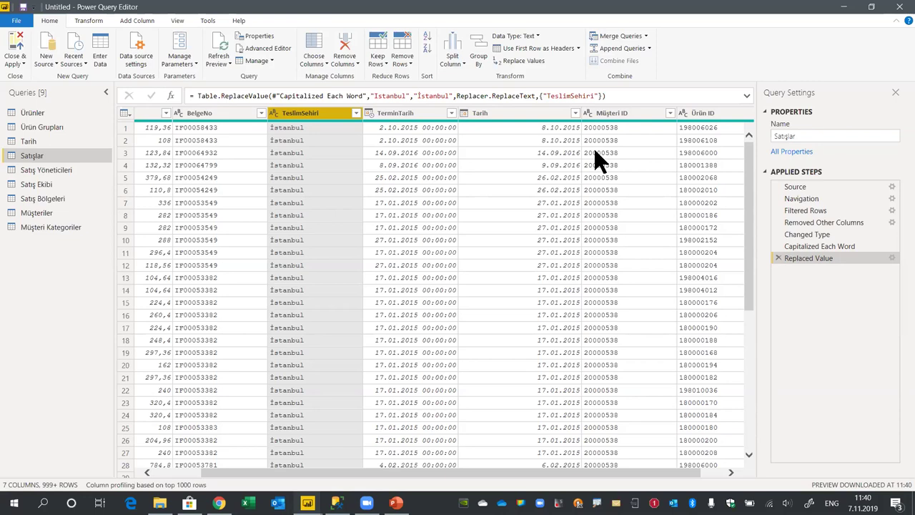
Browse through the queries, from Ürünler and Müşteri Kategoriler to Ürün Grupları
click(32, 114)
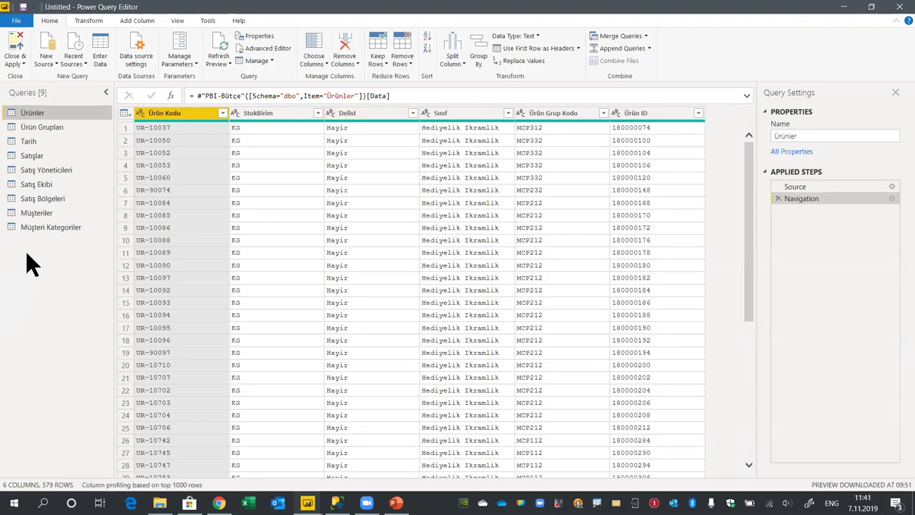
click(52, 227)
click(40, 214)
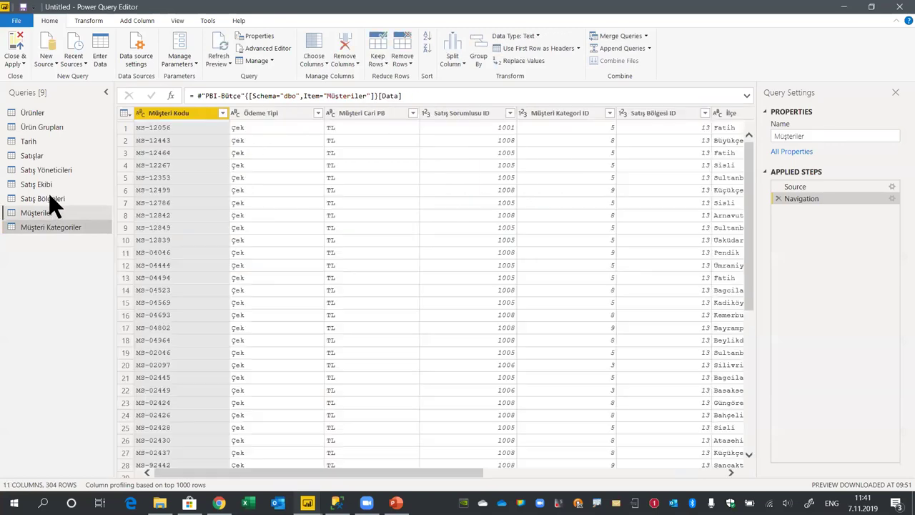
click(50, 197)
click(43, 183)
click(46, 170)
click(32, 156)
click(29, 141)
click(41, 126)
click(32, 113)
Change the Tarih query's Tarih column to the Date data type
click(29, 139)
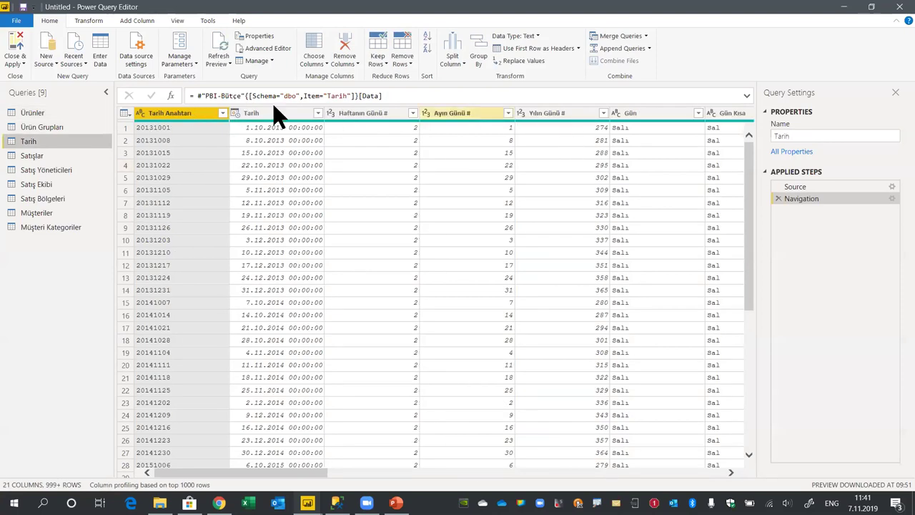
click(274, 113)
click(555, 36)
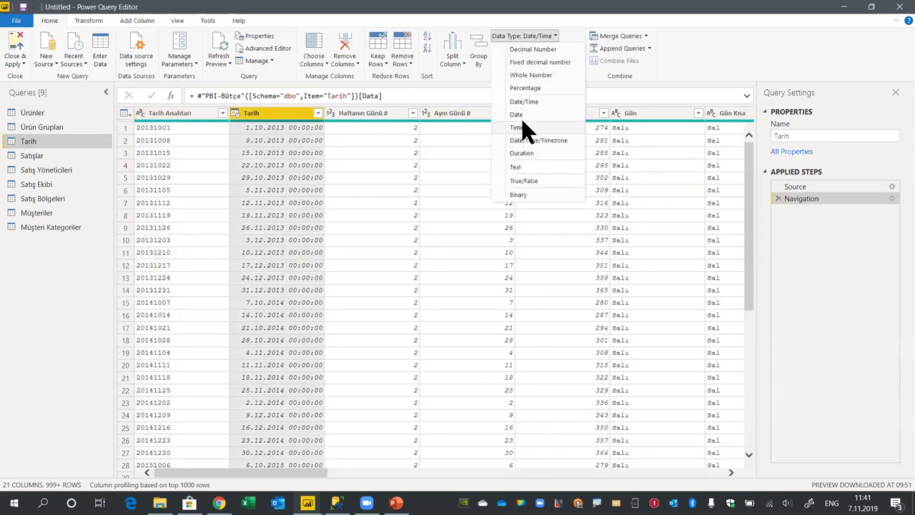
click(525, 113)
drag(310, 471, 738, 461)
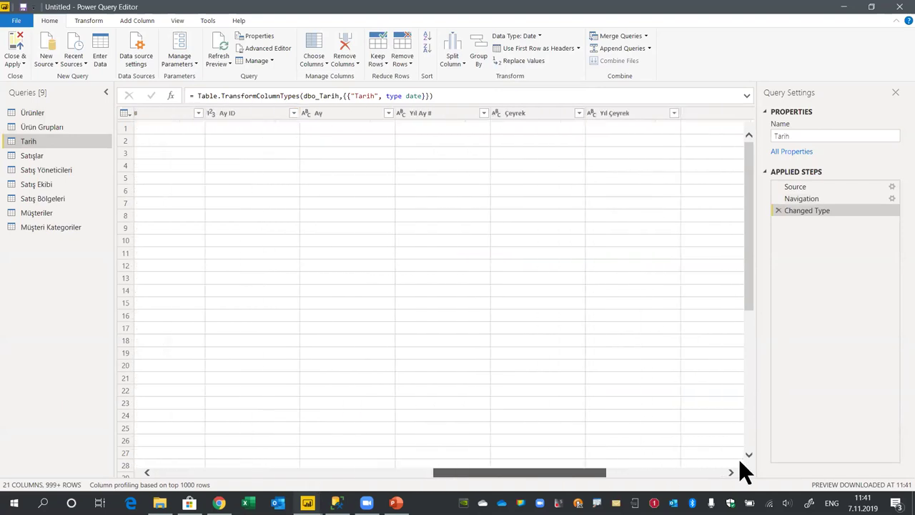
click(204, 473)
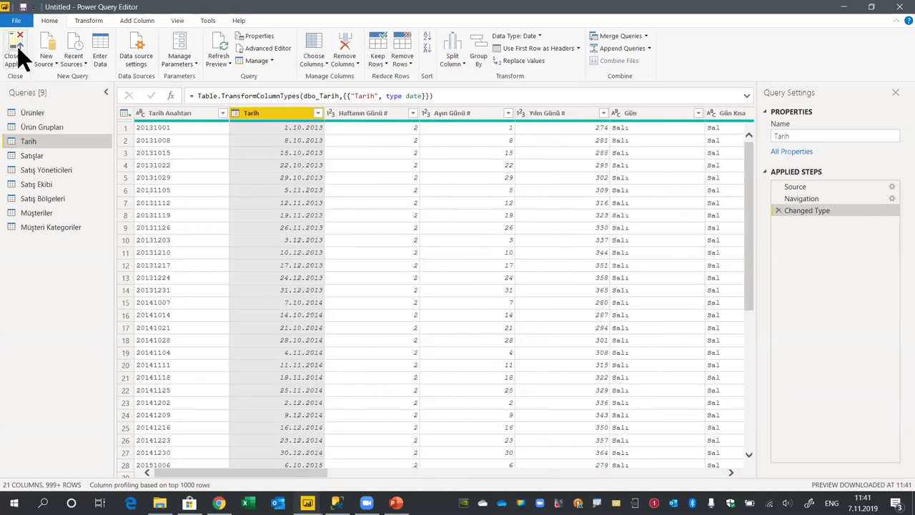
Apply the query changes, open Model view and collapse the Fields and Properties panes
click(13, 51)
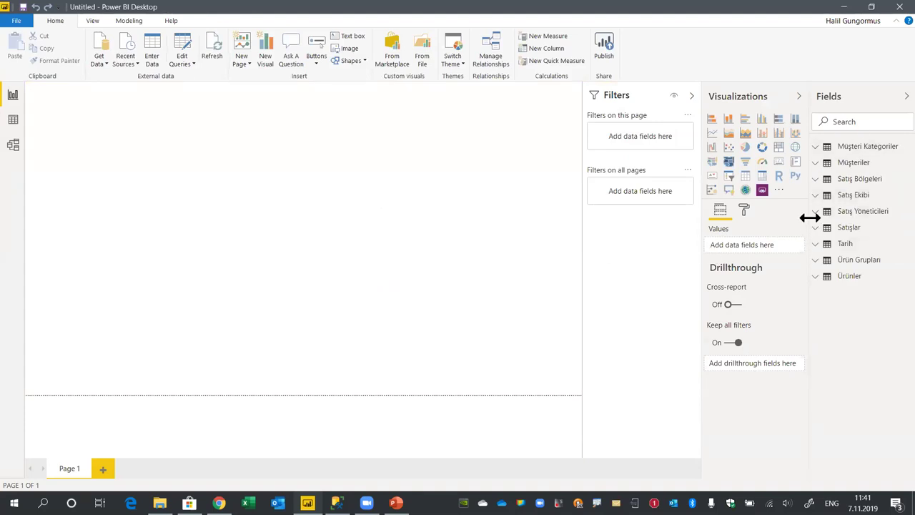
drag(808, 213, 784, 214)
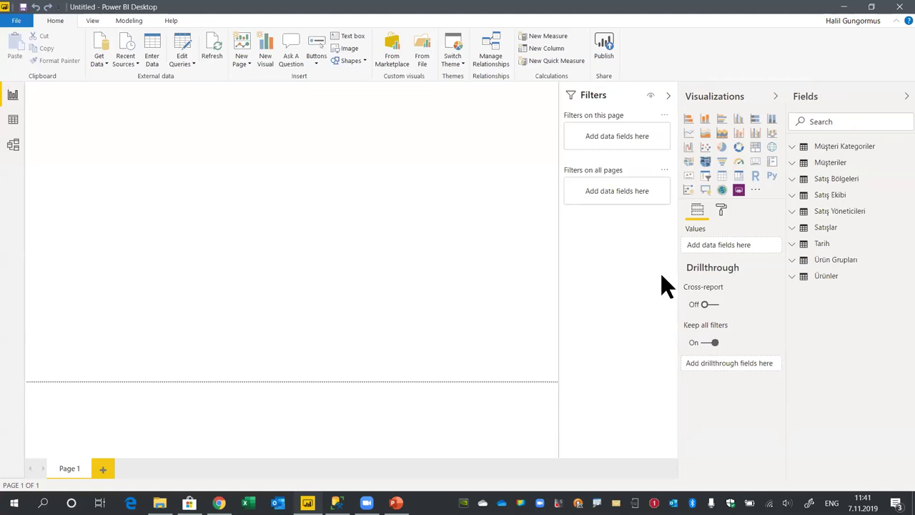
click(14, 146)
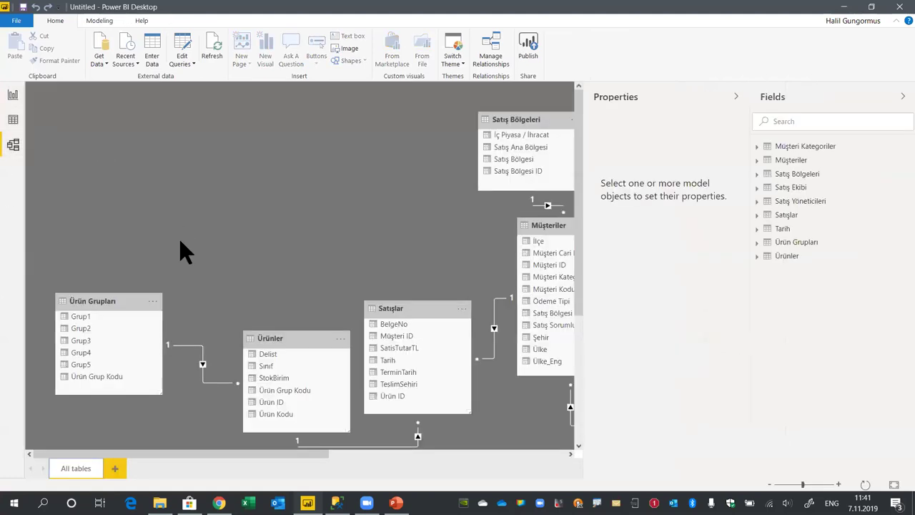
click(902, 96)
click(890, 96)
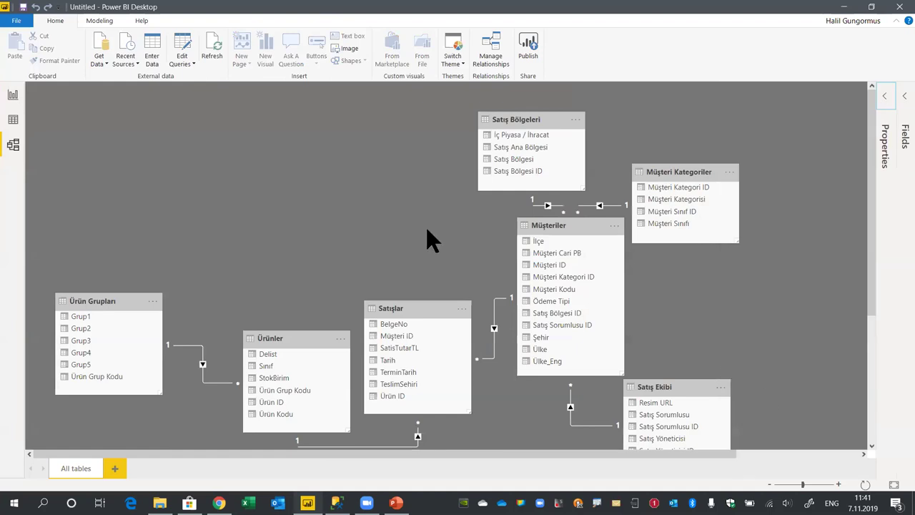
Rearrange the Ürünler, Satışlar, Satış Bölgeleri, Müşteriler and Satış Ekibi cards, then zoom out
drag(310, 341, 214, 139)
drag(429, 302, 323, 289)
drag(525, 121, 412, 121)
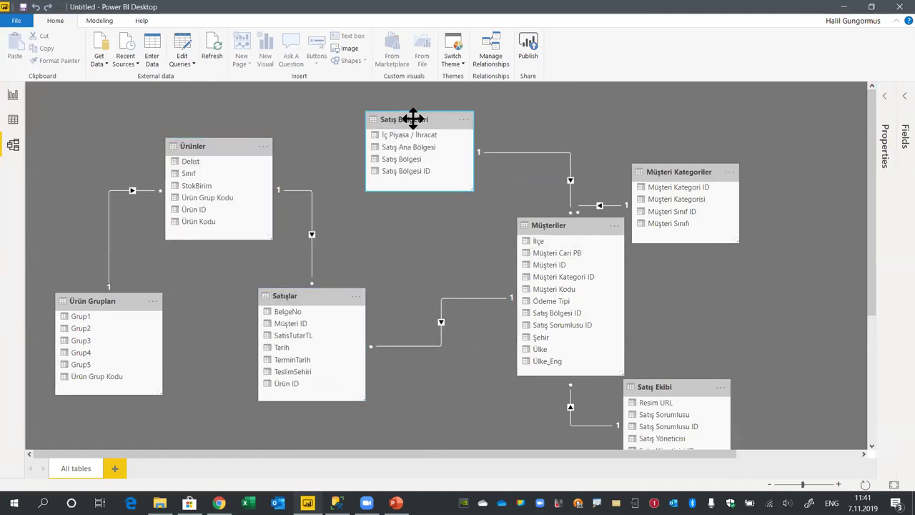
drag(709, 169, 747, 116)
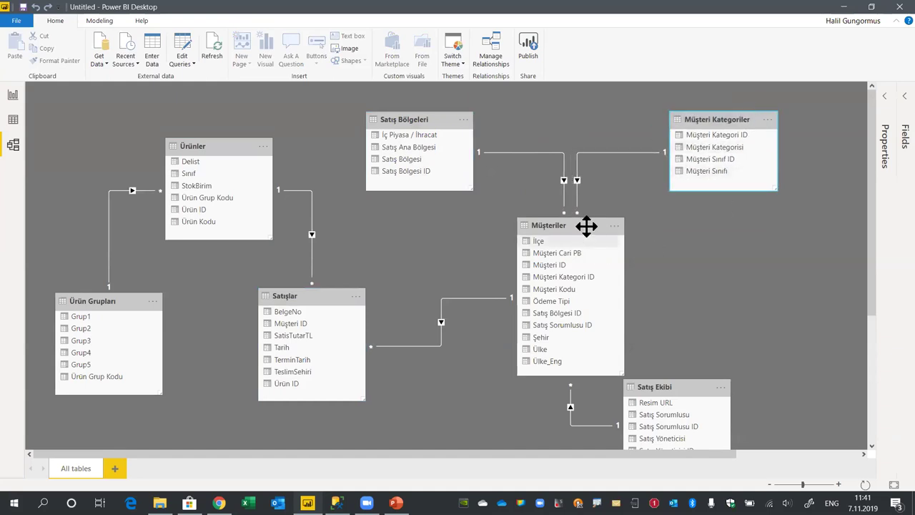
drag(586, 225, 567, 187)
drag(694, 390, 762, 254)
drag(802, 484, 793, 484)
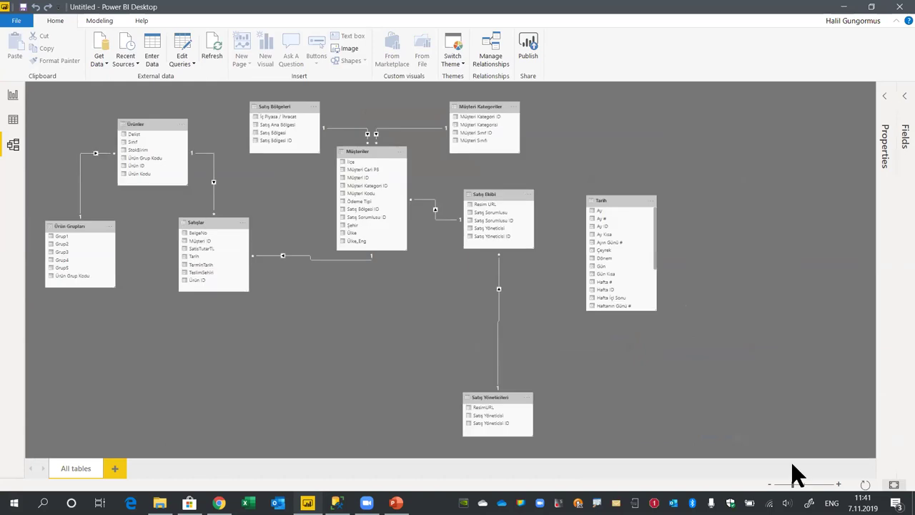
drag(494, 399, 409, 294)
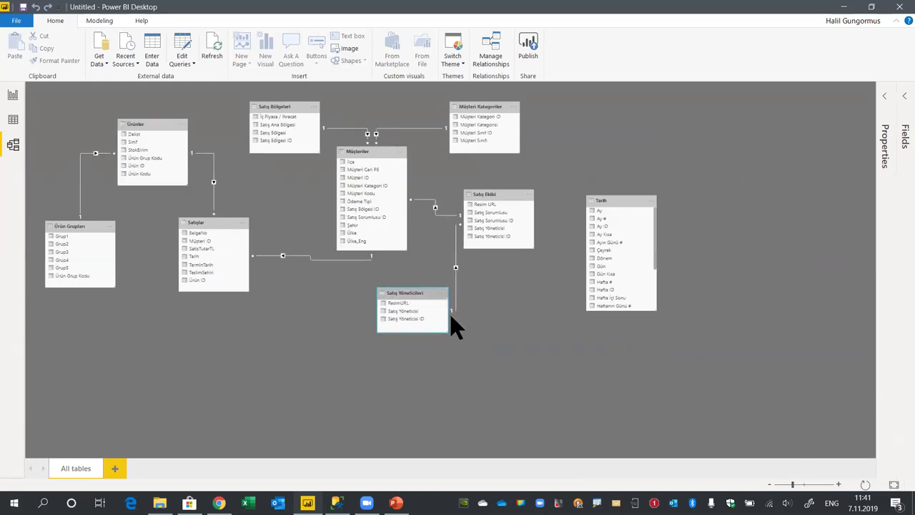
drag(609, 205, 604, 151)
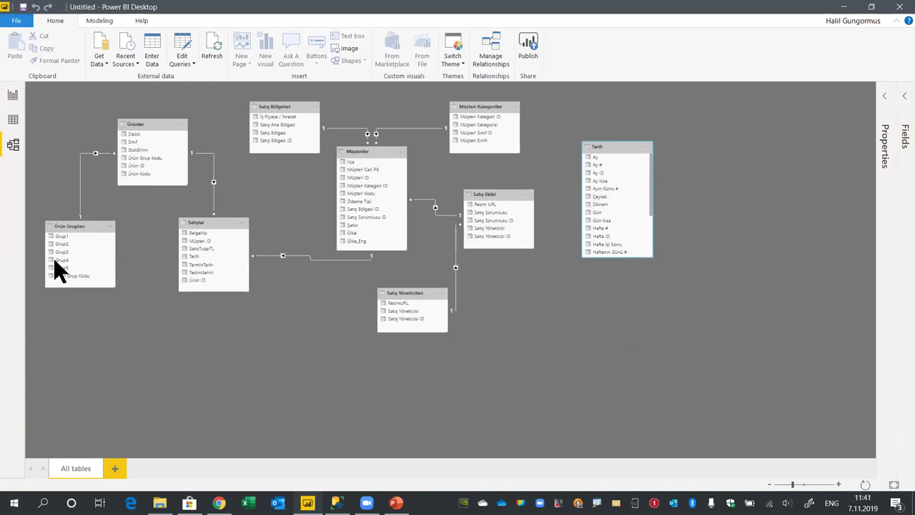
key(alt+f)
click(75, 277)
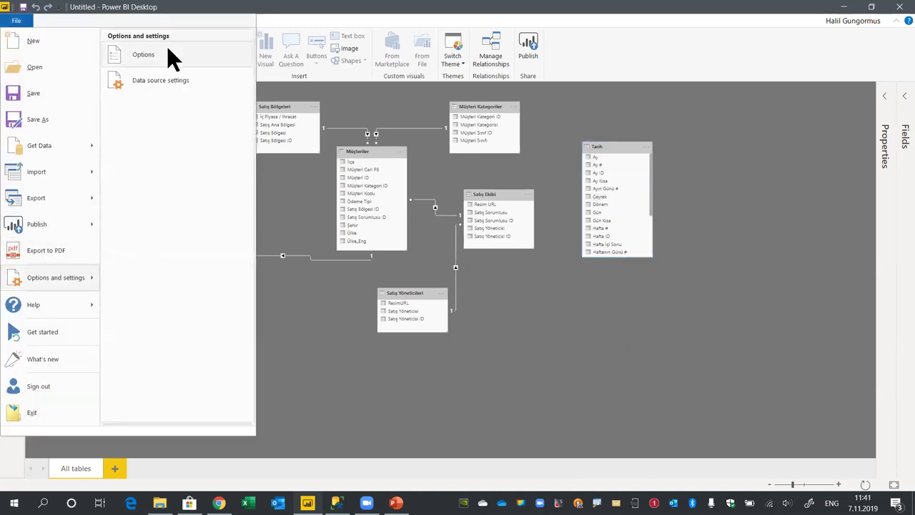
key(Escape)
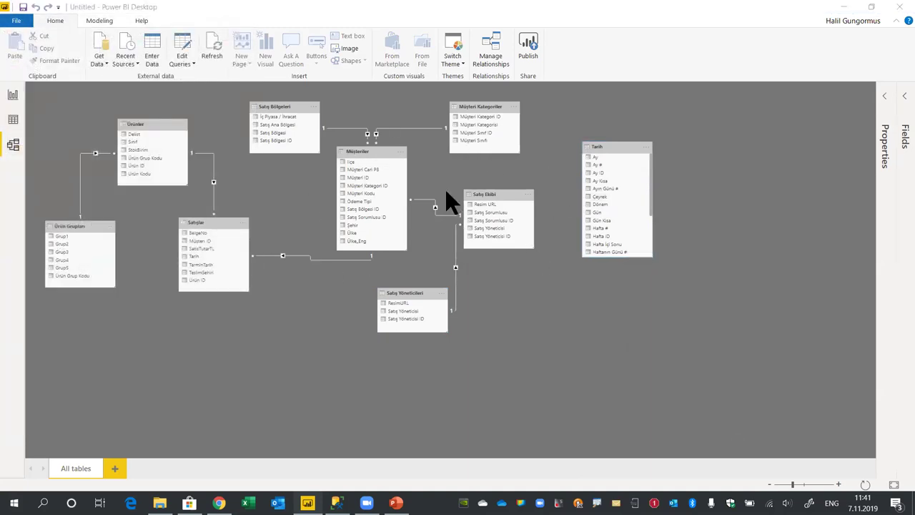
click(307, 347)
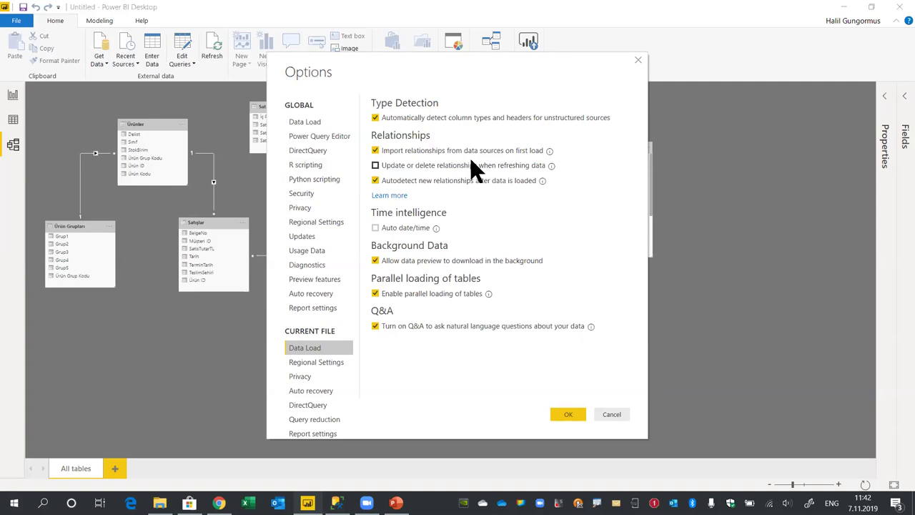
click(607, 414)
Shift Ürünler and Satışlar right and inspect their Ürün ID relationship line
drag(155, 125, 177, 129)
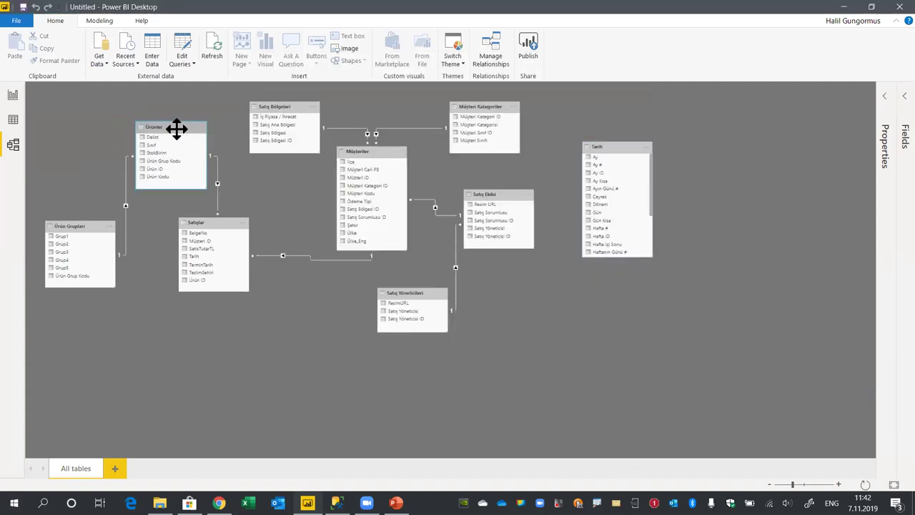
drag(216, 221, 277, 225)
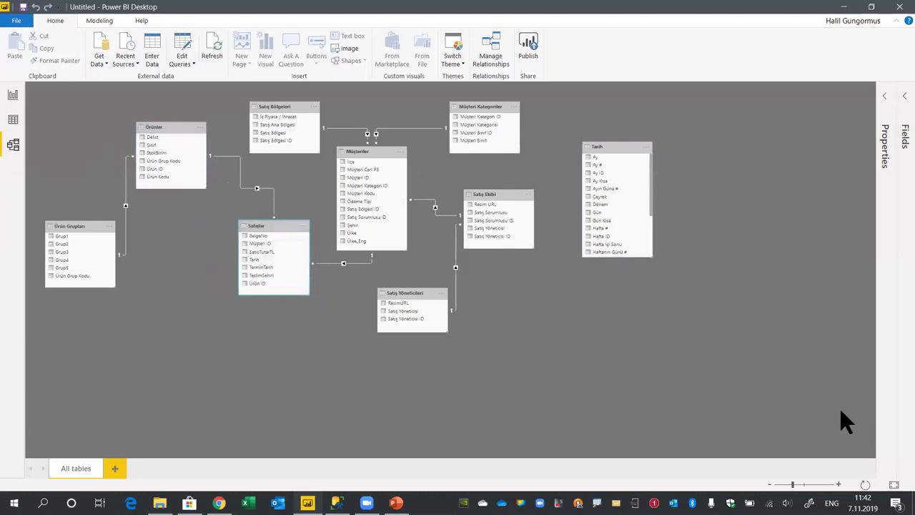
scroll(401, 208, up, 3)
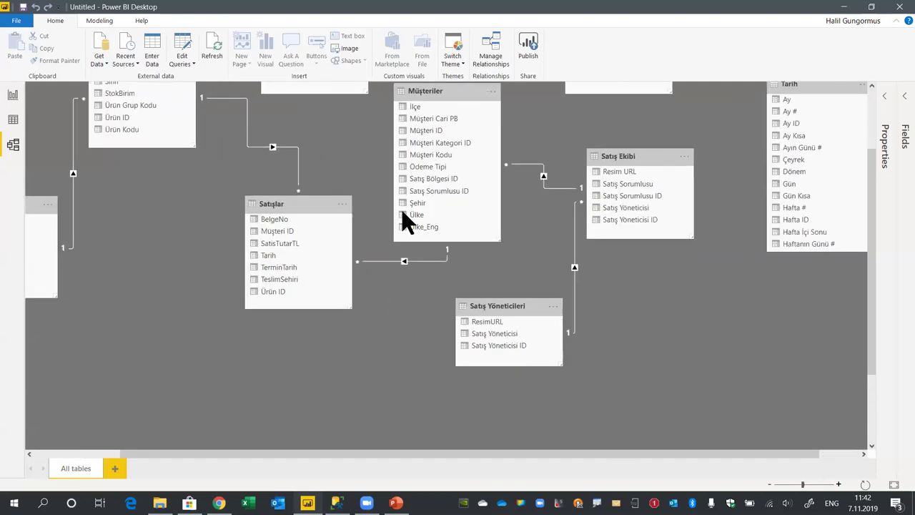
drag(883, 265, 891, 174)
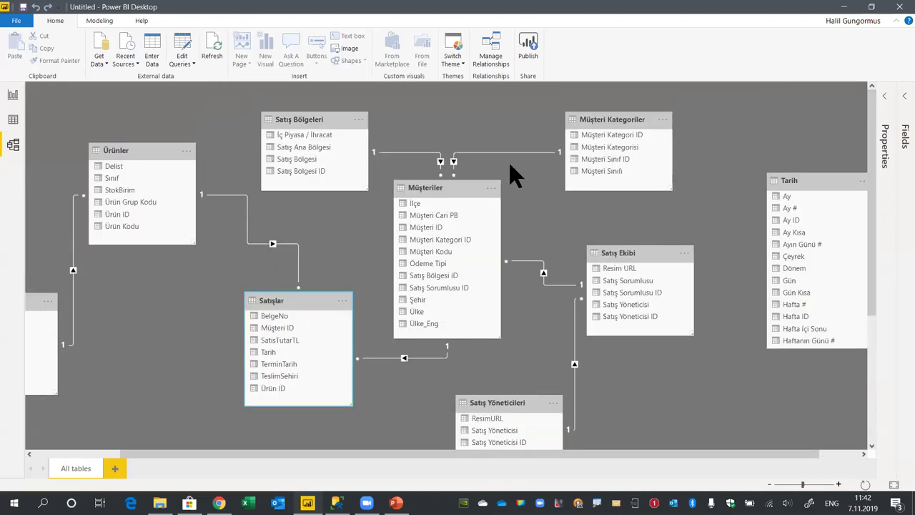
click(293, 244)
click(893, 485)
Move the Tarih table lower left and link its Tarih field to Satışlar's Tarih
drag(809, 171, 241, 253)
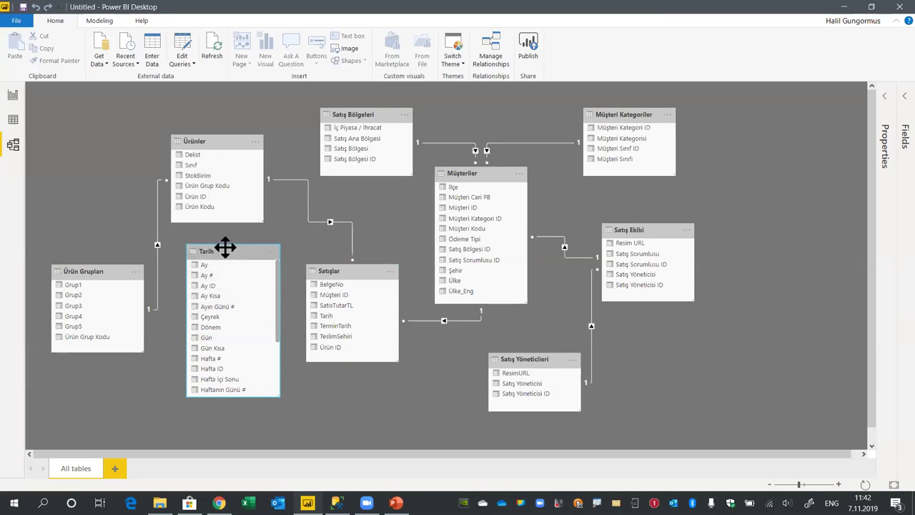
drag(232, 249, 226, 245)
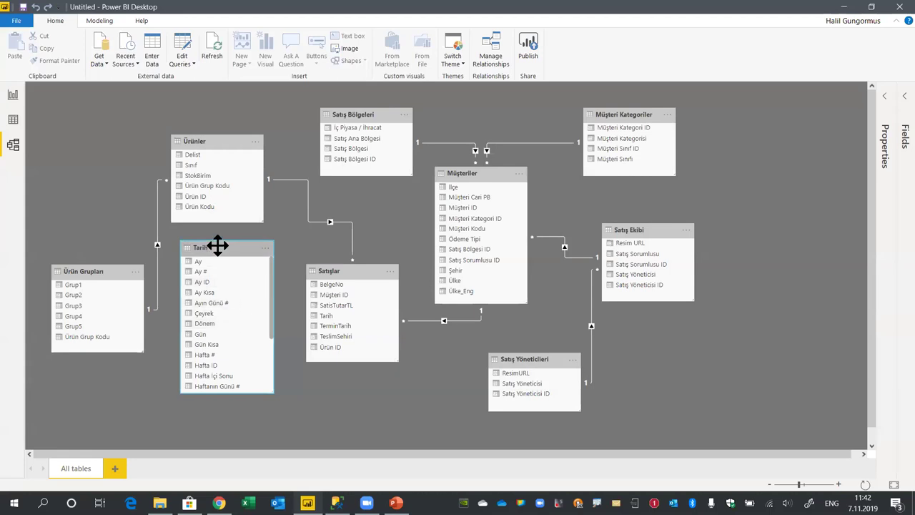
scroll(232, 350, down, 3)
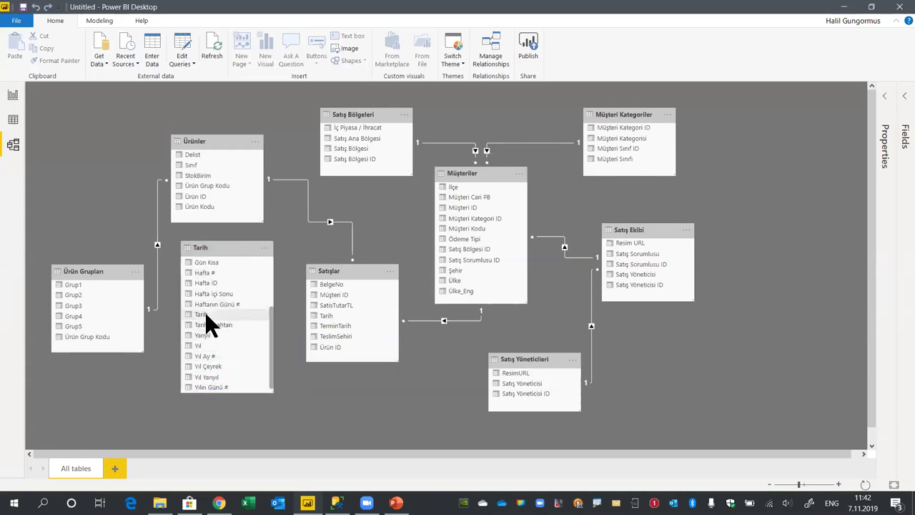
drag(204, 314, 325, 319)
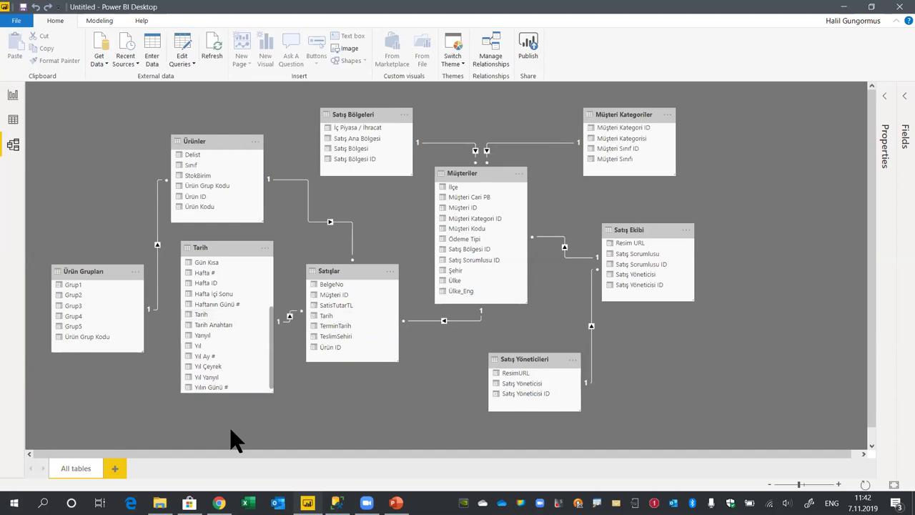
drag(238, 249, 224, 261)
Reposition Ürün Grupları, Ürünler, Tarih, Satışlar, Müşteriler, Satış Ekibi and Satış Yöneticileri into a tidier layout
drag(113, 270, 32, 115)
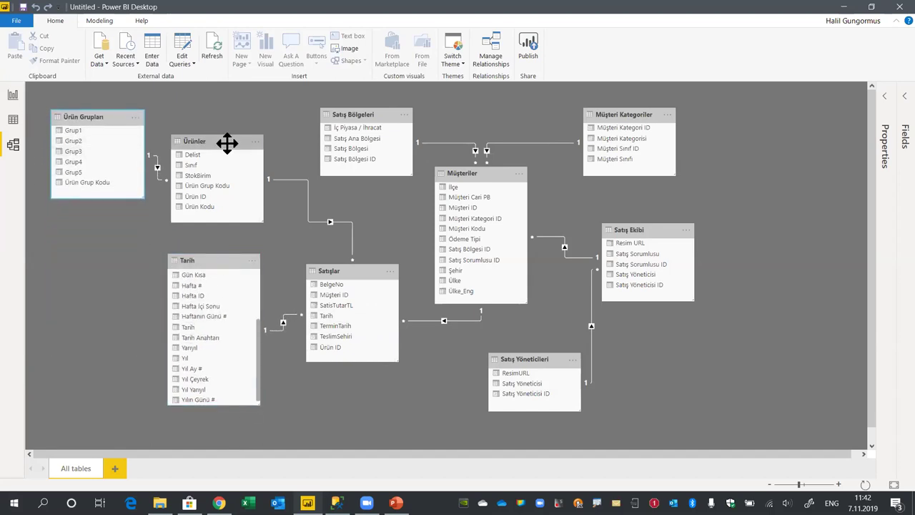
drag(227, 143, 248, 120)
drag(224, 260, 116, 250)
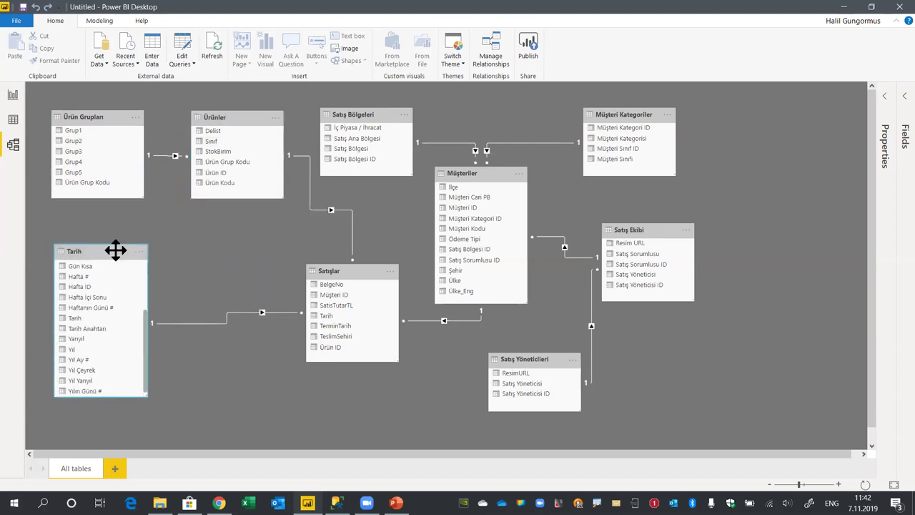
drag(348, 269, 296, 268)
drag(492, 181, 462, 220)
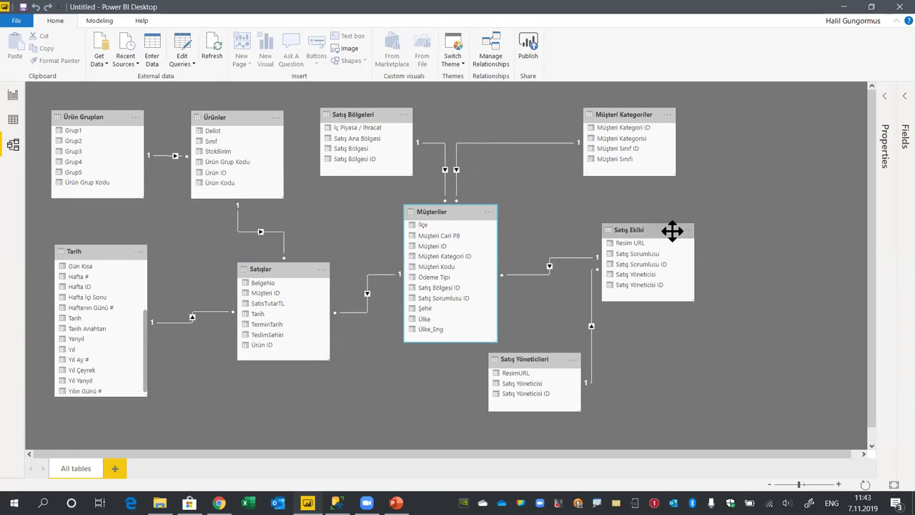
drag(672, 230, 657, 218)
drag(536, 362, 758, 334)
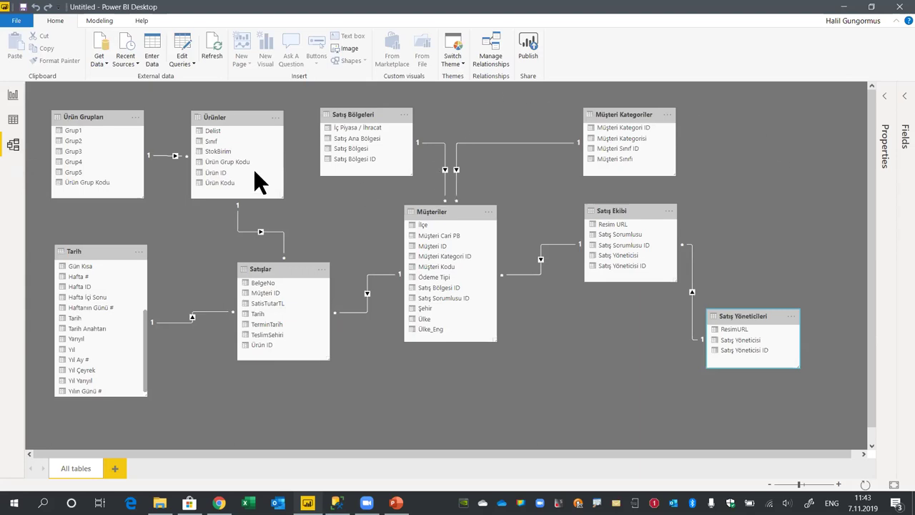
View the Müşteriler and Satışlar rows in Data view, then return to Report view
click(13, 119)
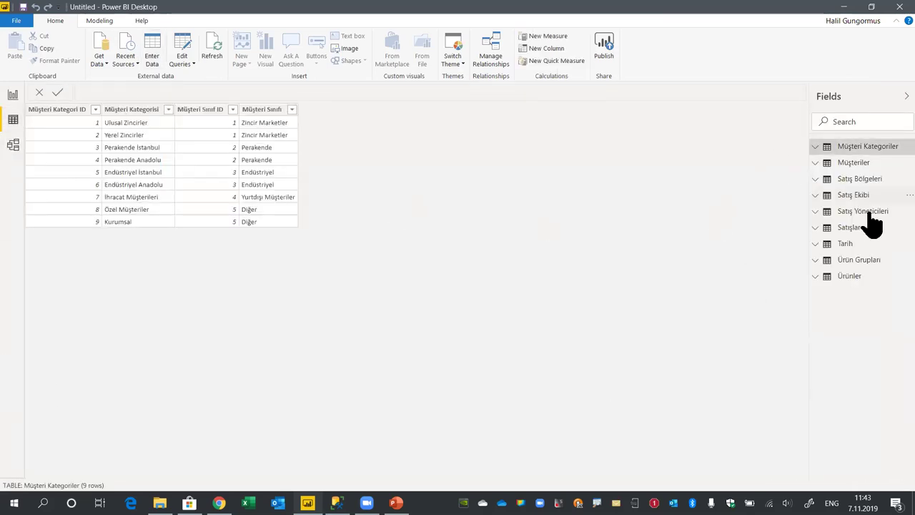
click(855, 165)
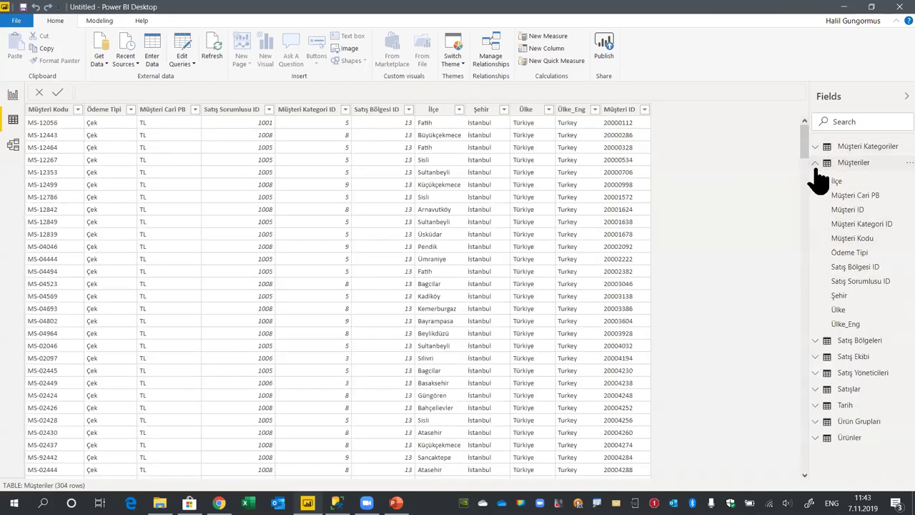
click(816, 163)
click(849, 227)
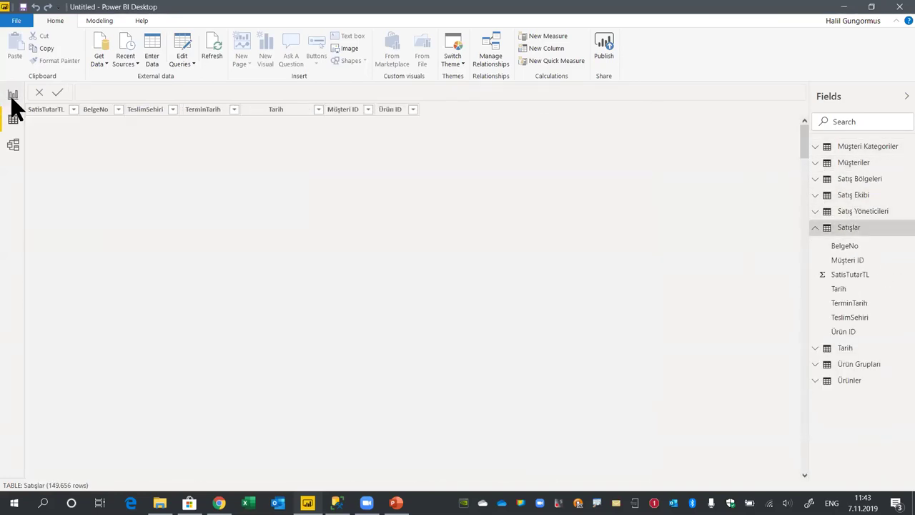
click(13, 95)
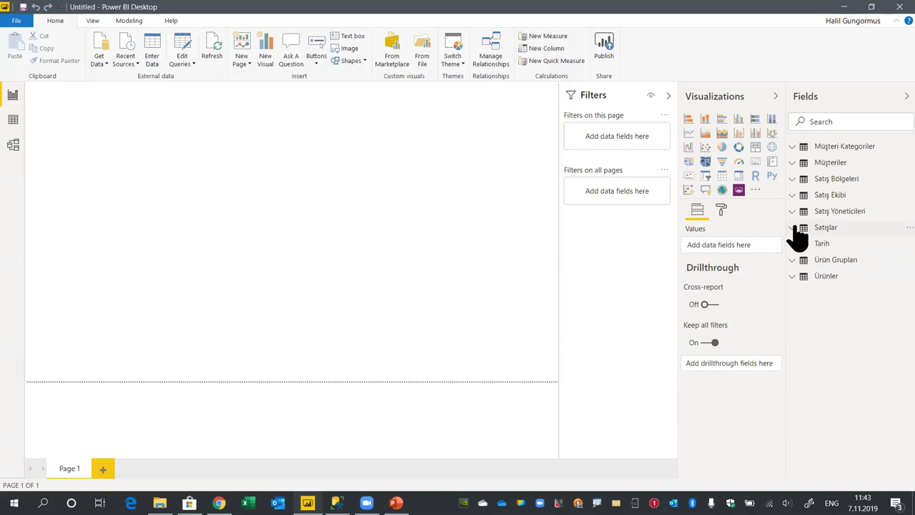
Try a SatisTutarTL column chart on the page, then delete it
click(794, 227)
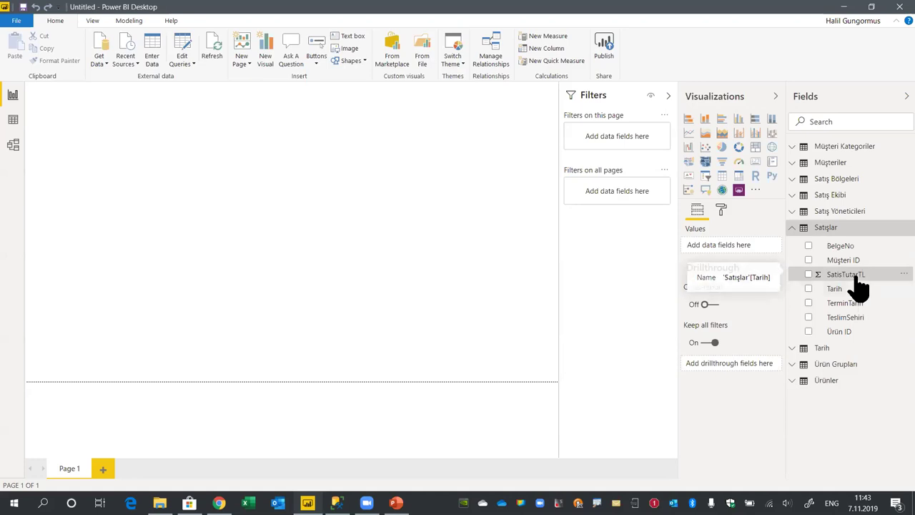
drag(862, 275, 254, 171)
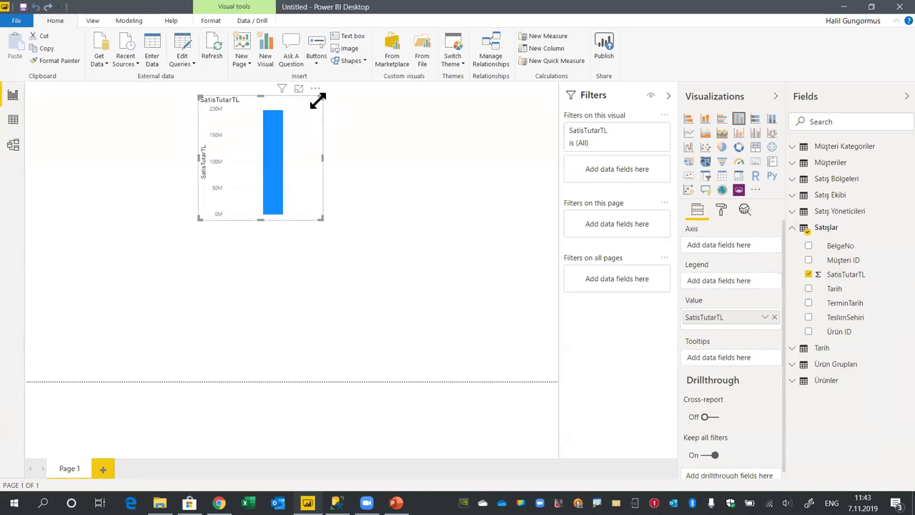
drag(303, 95, 304, 136)
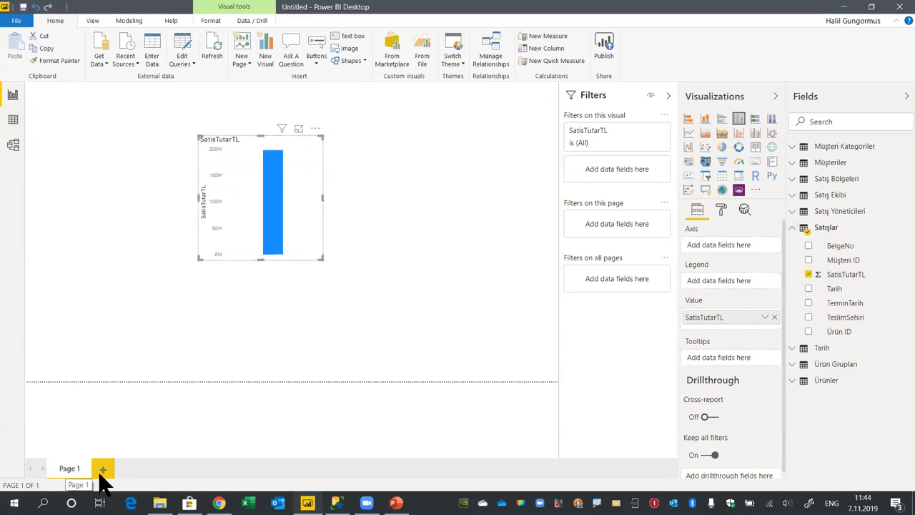
key(Delete)
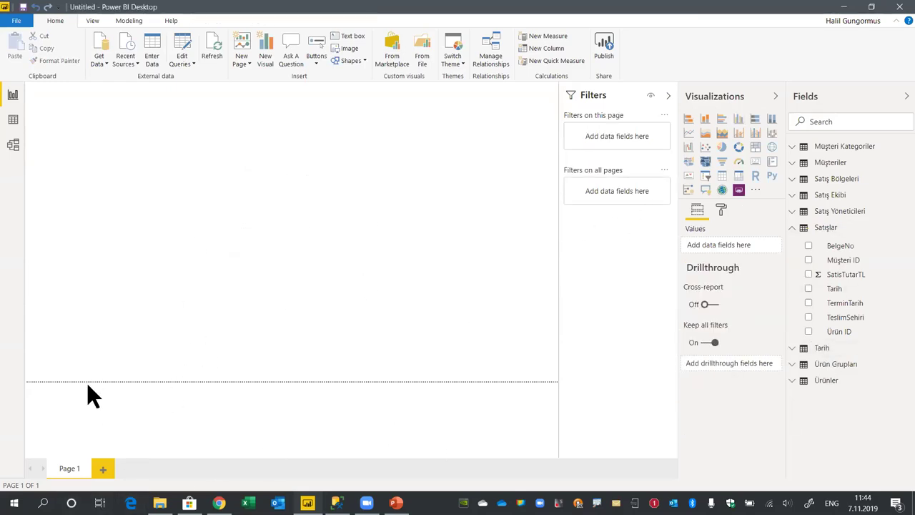
Add Page 2, then create the SatisTutarTL column chart back on Page 1
click(102, 475)
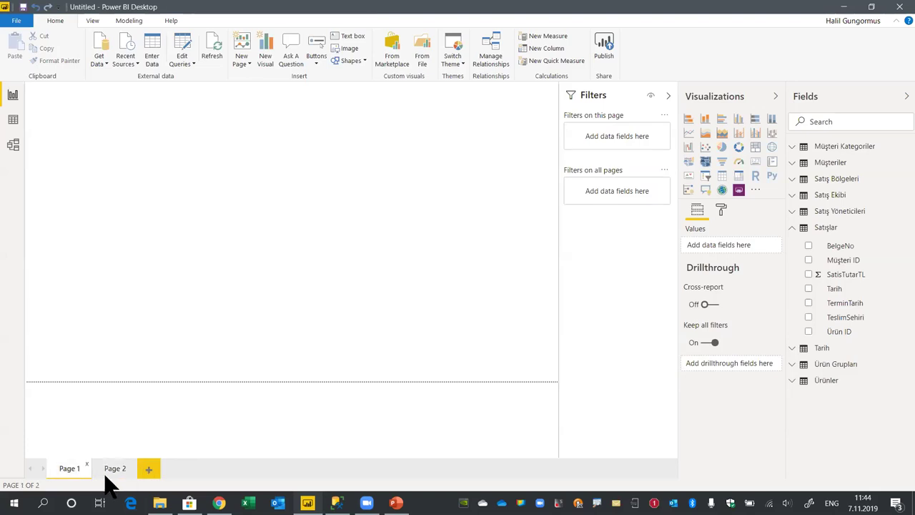
click(72, 469)
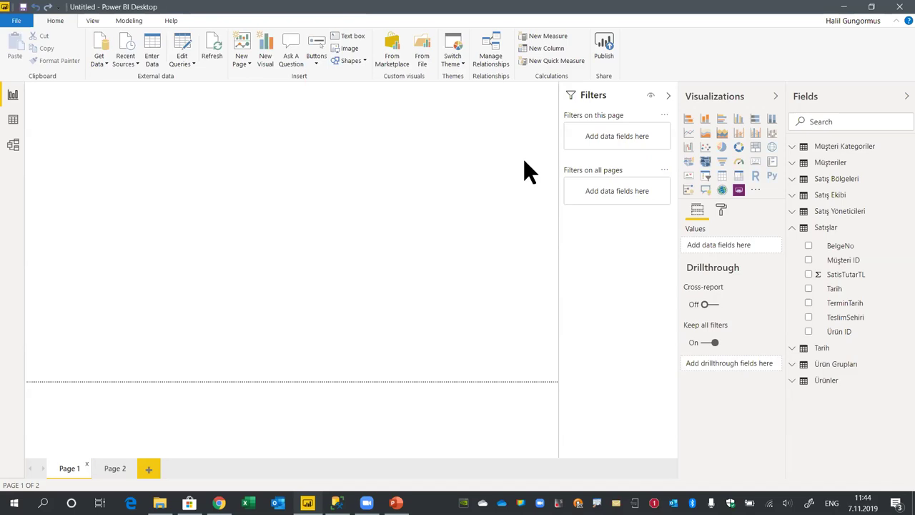
drag(869, 279, 280, 193)
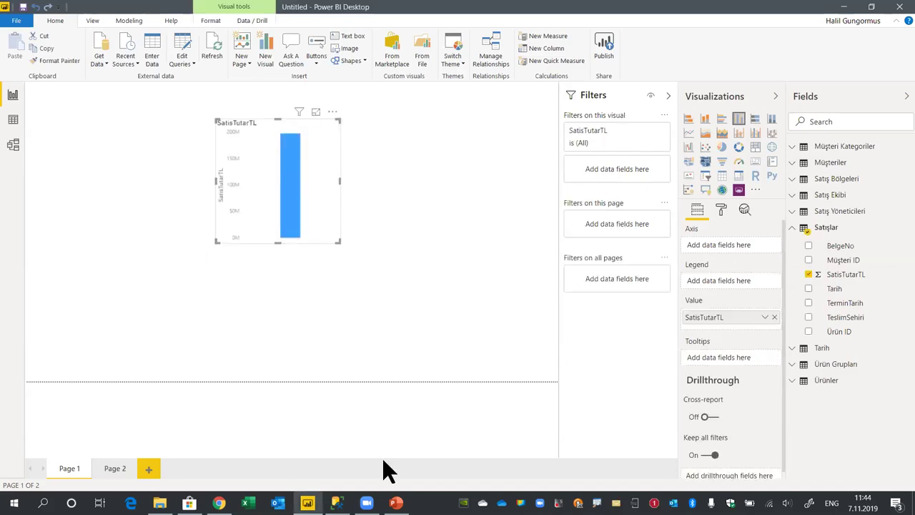
Hide the filters pane and break the column chart down by Grup1
click(353, 115)
click(668, 95)
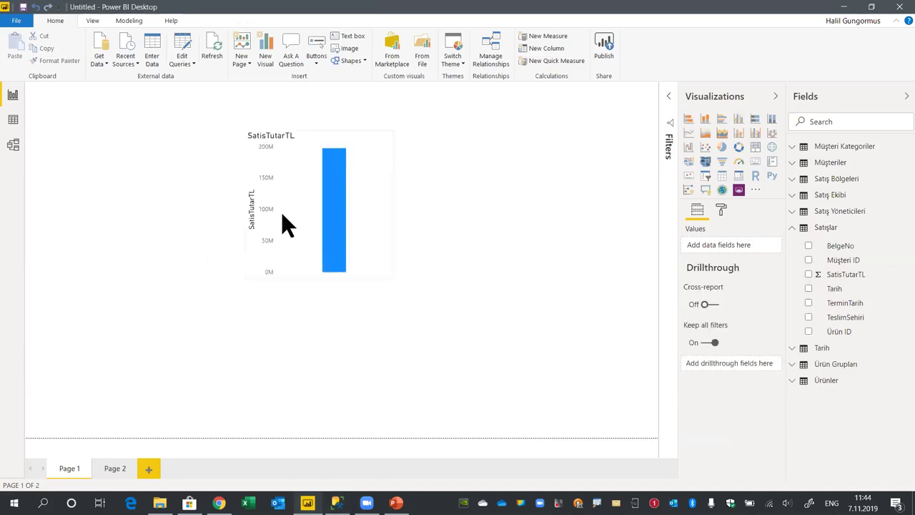
click(376, 147)
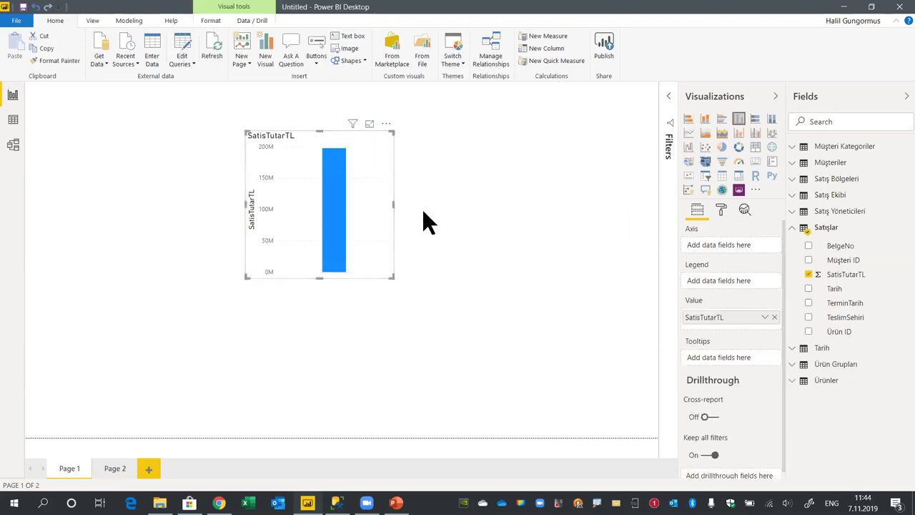
click(795, 366)
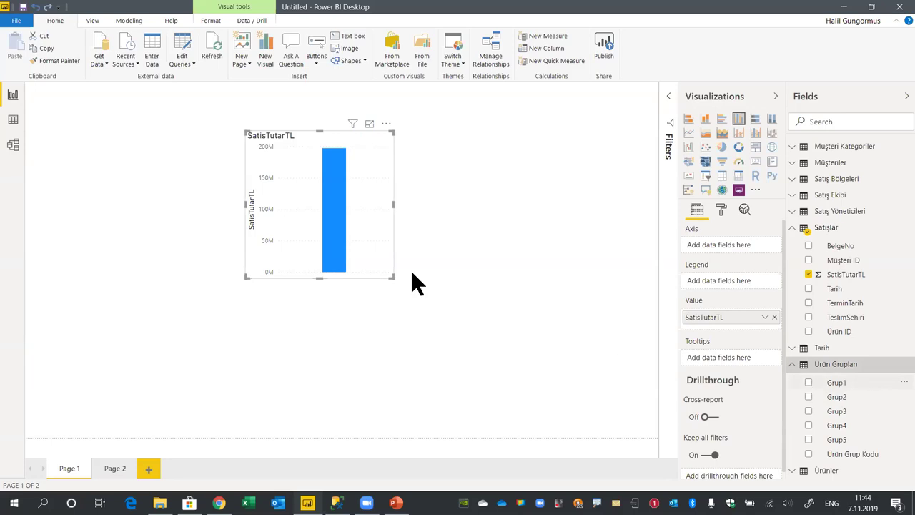
drag(837, 384, 328, 252)
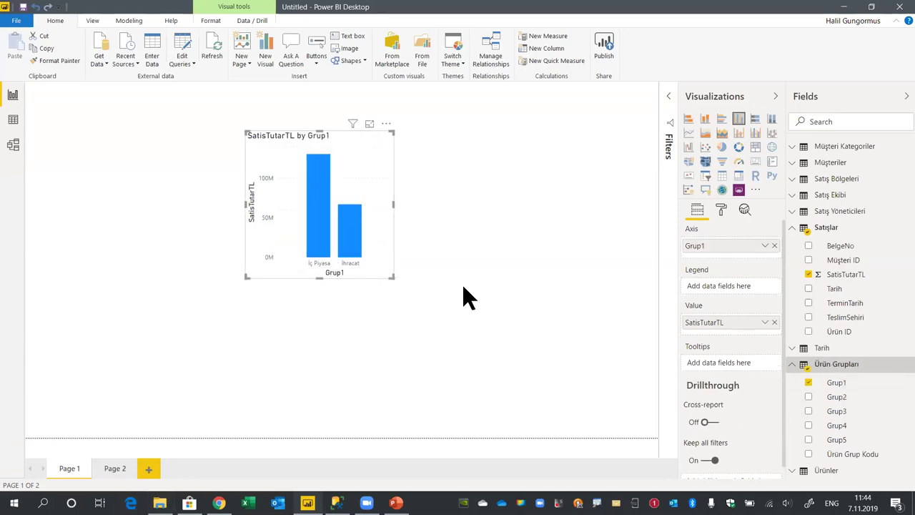
Move the chart to the top-left and paste a copy beside it
drag(364, 134, 209, 113)
click(209, 113)
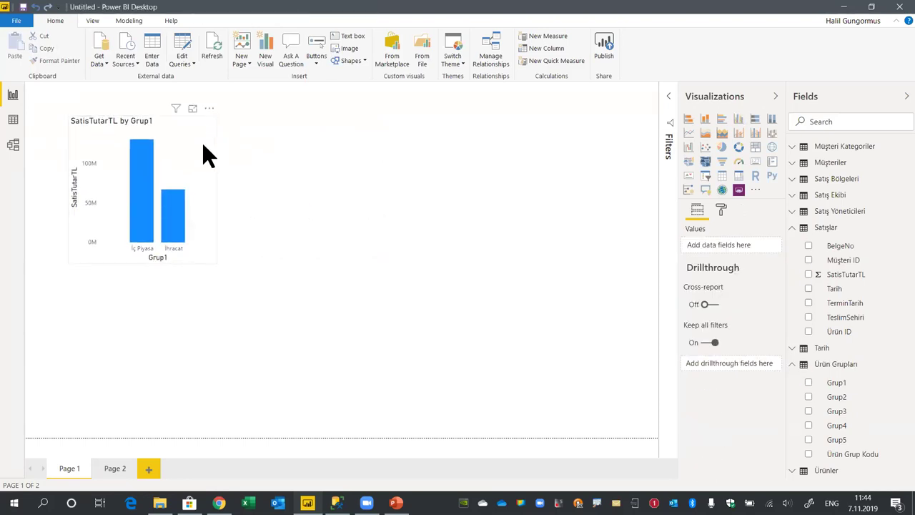
click(183, 123)
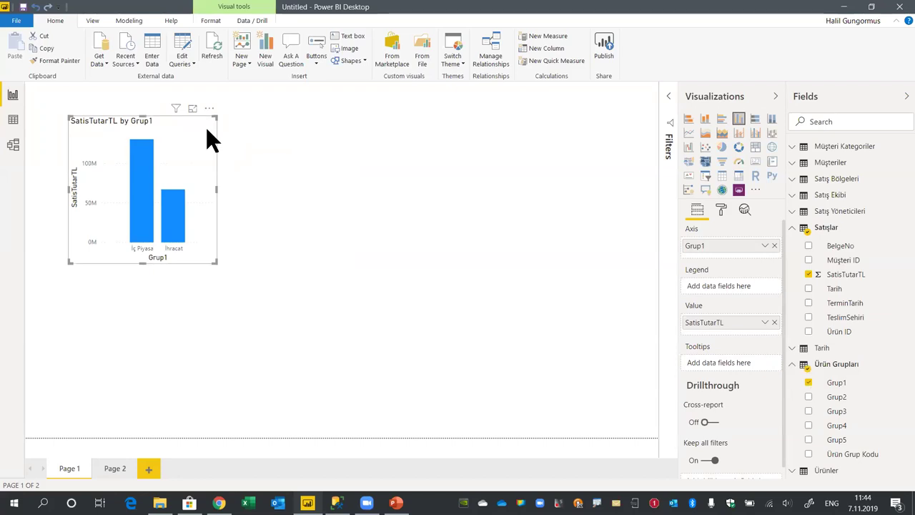
key(ctrl+c)
key(ctrl+v)
drag(206, 129, 393, 129)
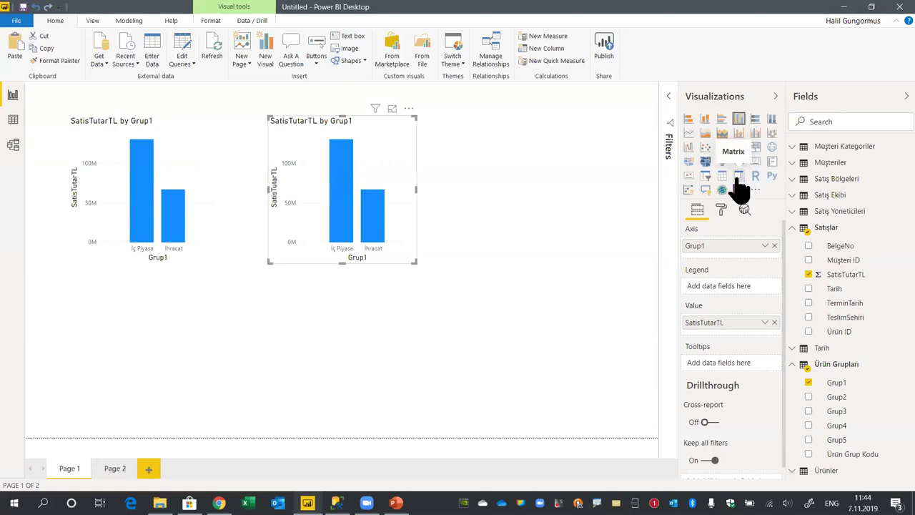
Turn the duplicate chart into a matrix, then undo that conversion
drag(384, 113, 605, 147)
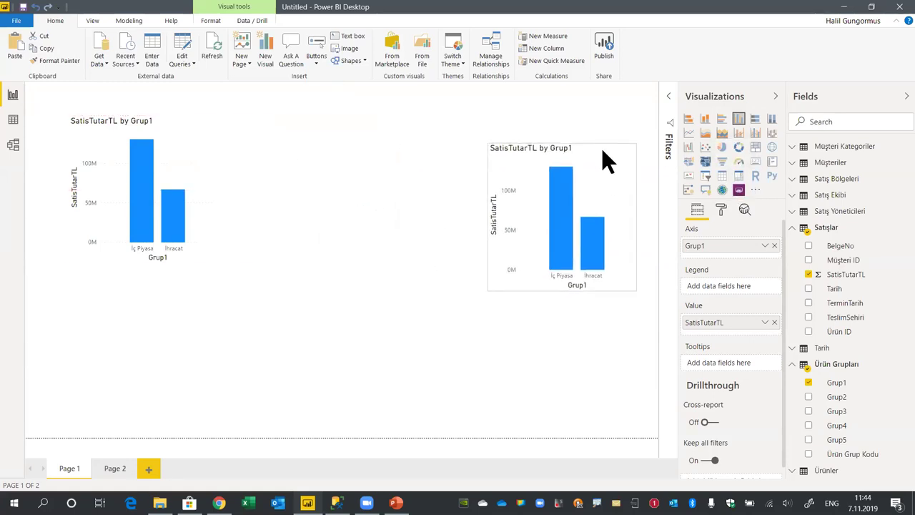
click(739, 176)
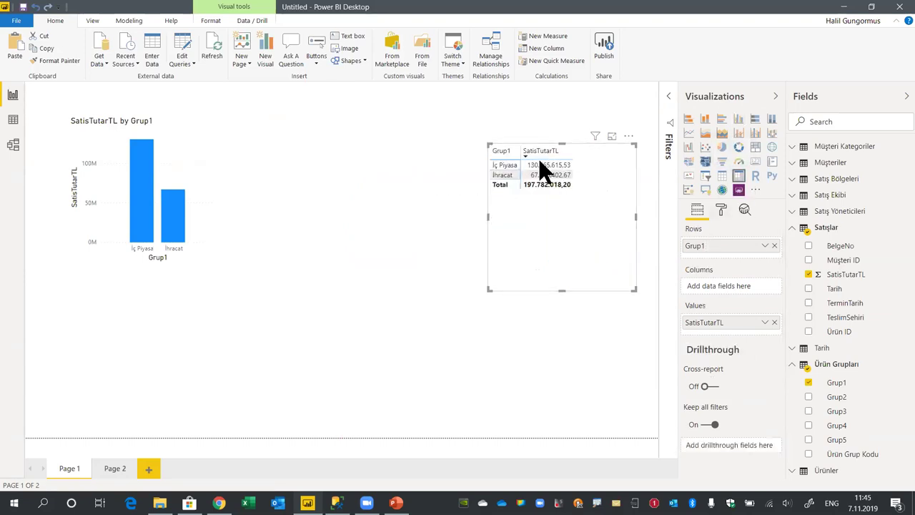
click(635, 135)
drag(626, 169, 354, 172)
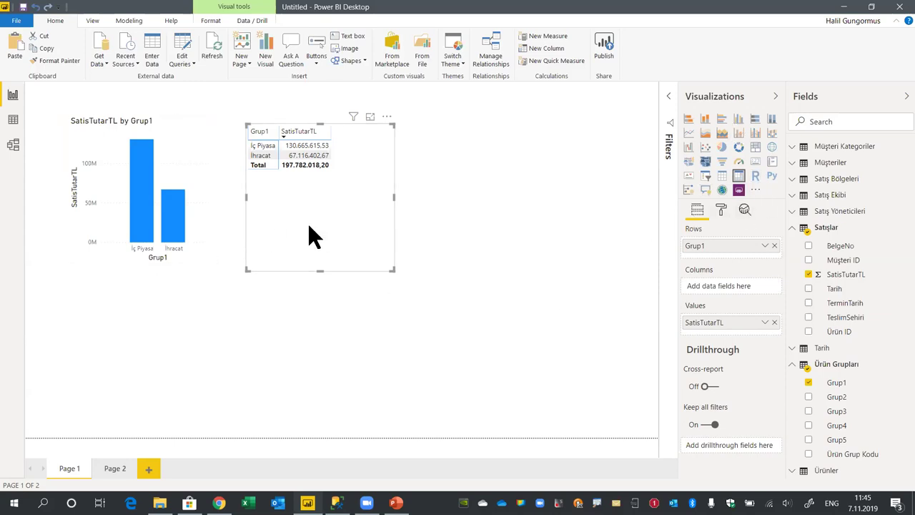
key(ctrl+z)
key(ctrl+z)
key(ctrl+z)
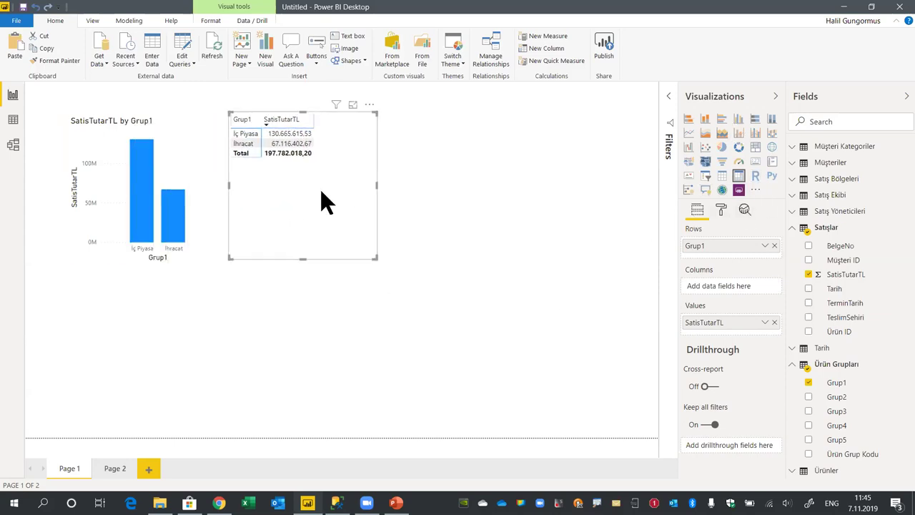
Insert a new matrix with SatisTutarTL values, Grup1 rows and Grup2 columns beside the chart
click(738, 175)
drag(118, 277, 562, 218)
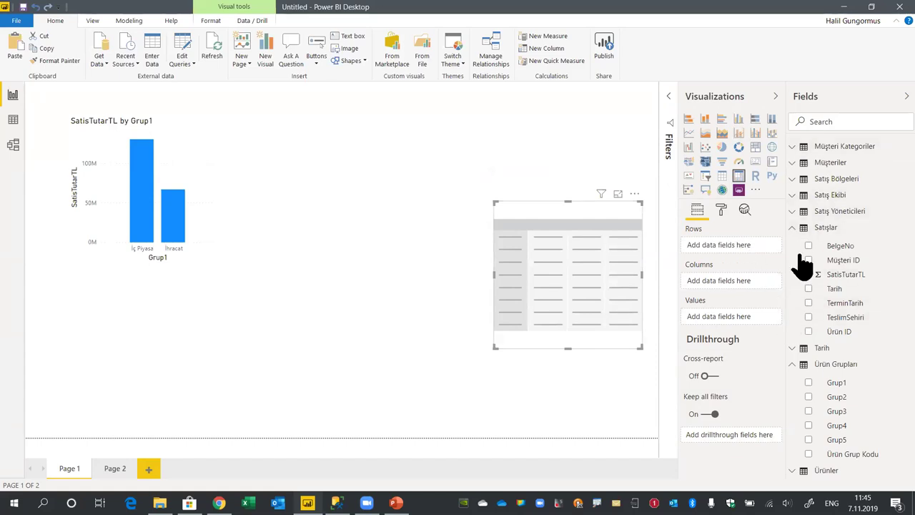
drag(857, 276, 746, 322)
drag(847, 385, 739, 259)
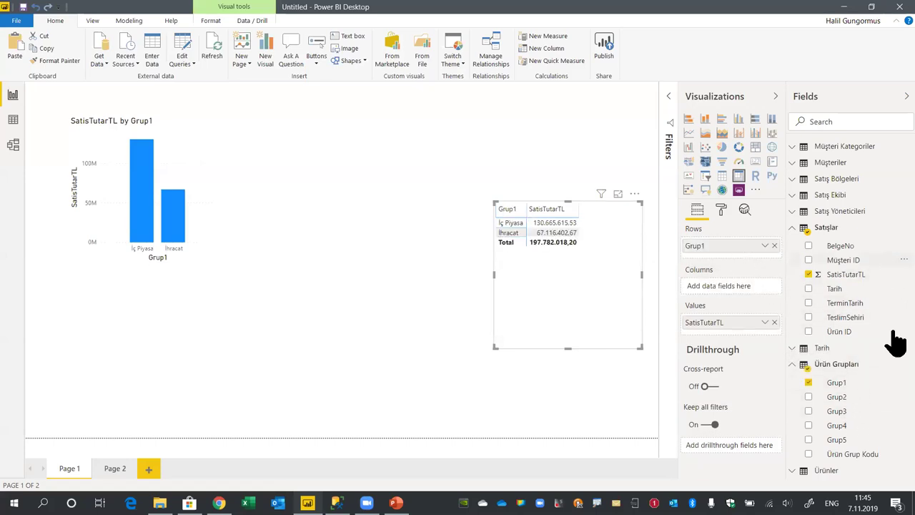
drag(847, 398, 734, 291)
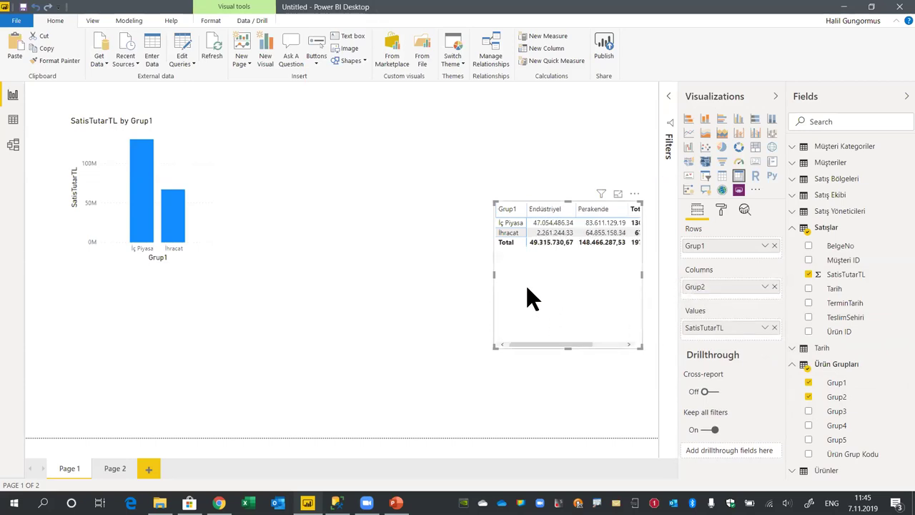
drag(639, 205, 371, 118)
drag(378, 269, 506, 322)
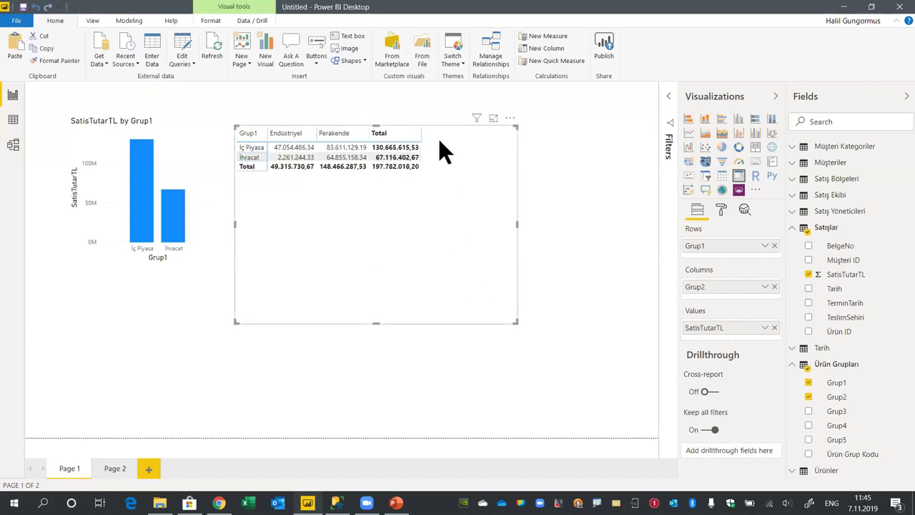
click(792, 364)
Add Yıl above Grup1 in the rows, expand 2015 and 2016, and resize the matrix
click(892, 346)
scroll(874, 336, down, 5)
scroll(885, 390, down, 1)
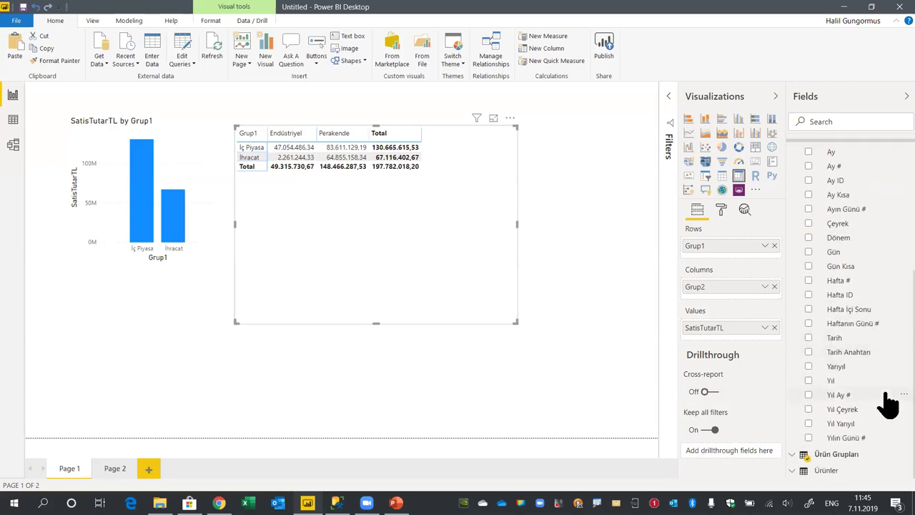
drag(841, 381, 712, 317)
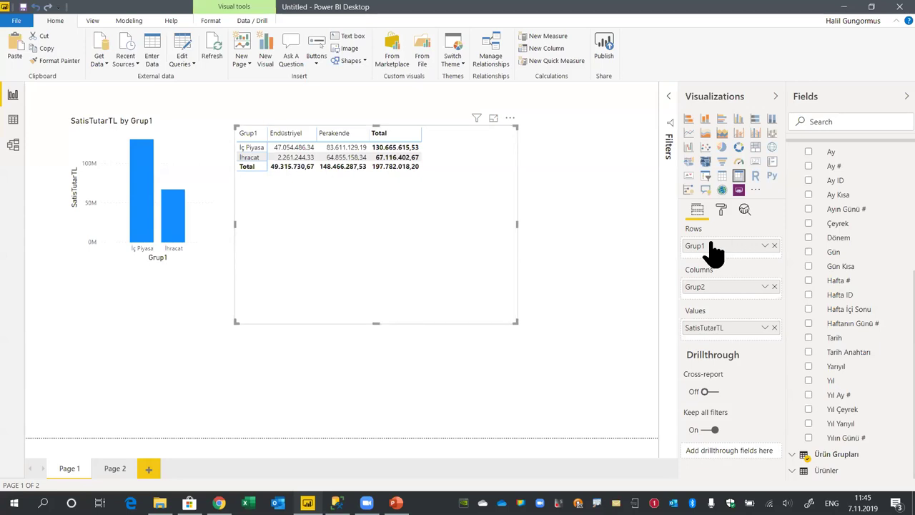
drag(833, 380, 728, 249)
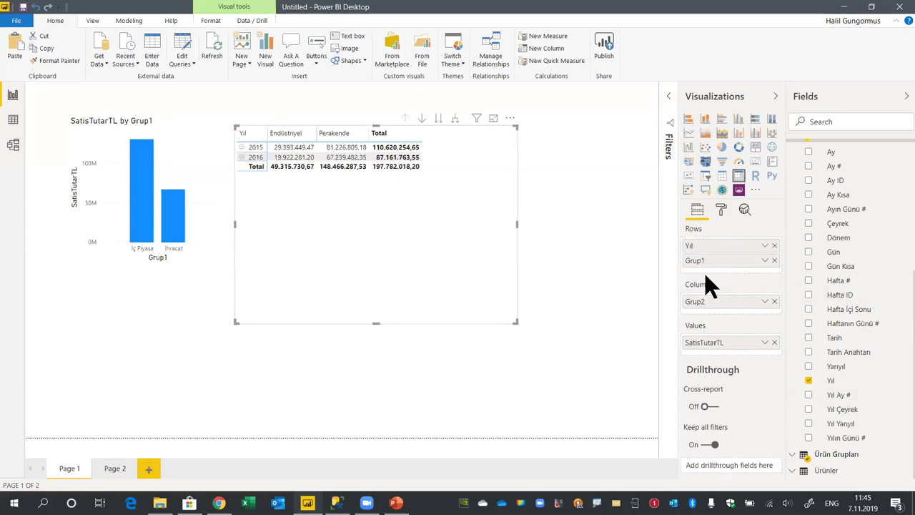
click(242, 147)
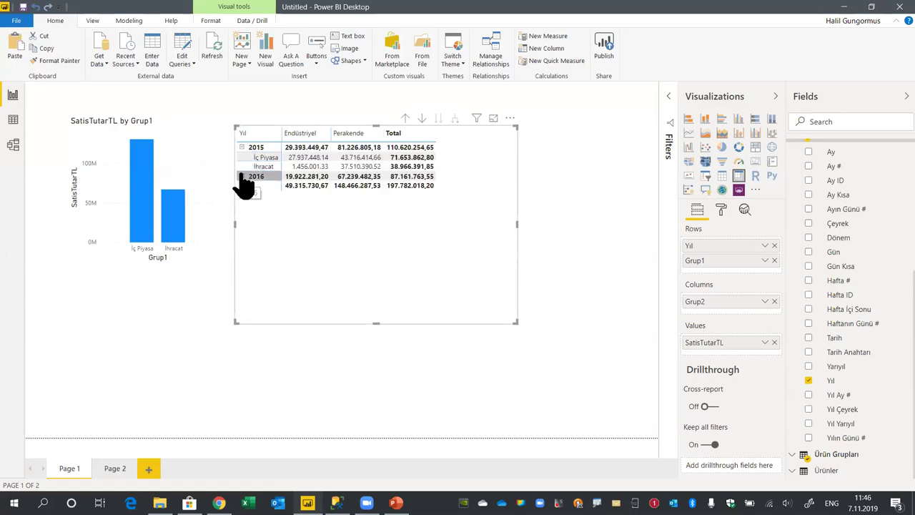
click(242, 176)
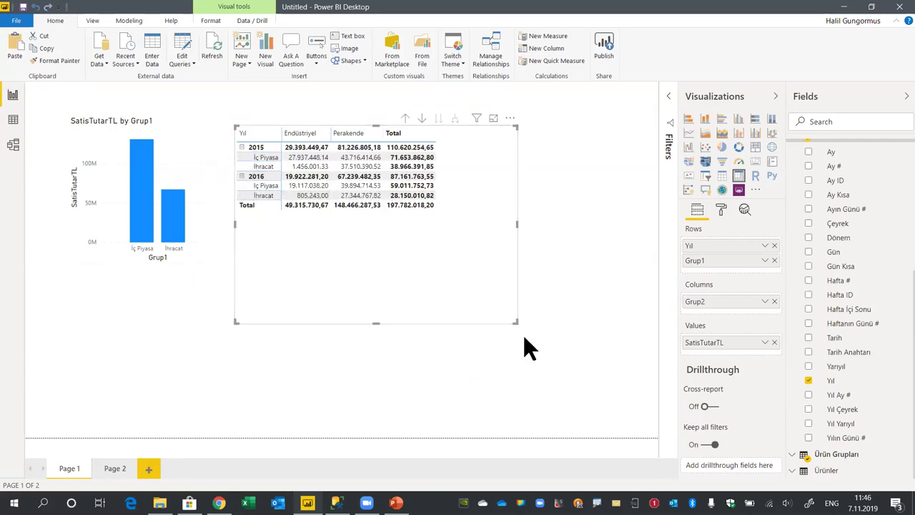
drag(515, 323, 454, 239)
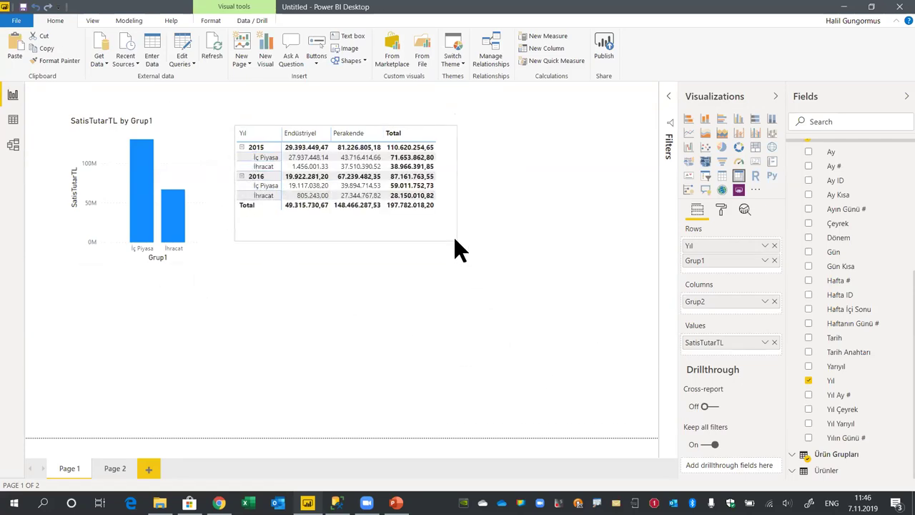
drag(452, 130, 478, 109)
click(499, 120)
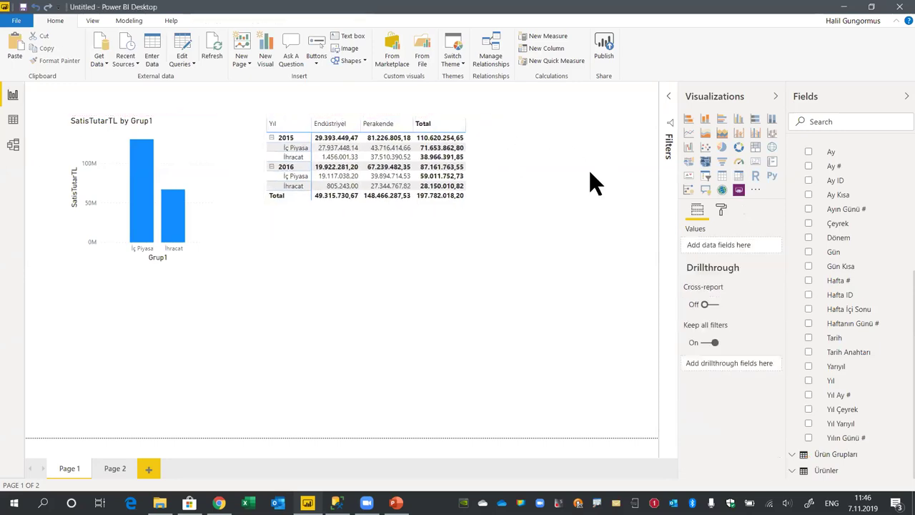
click(398, 228)
scroll(894, 276, up, 5)
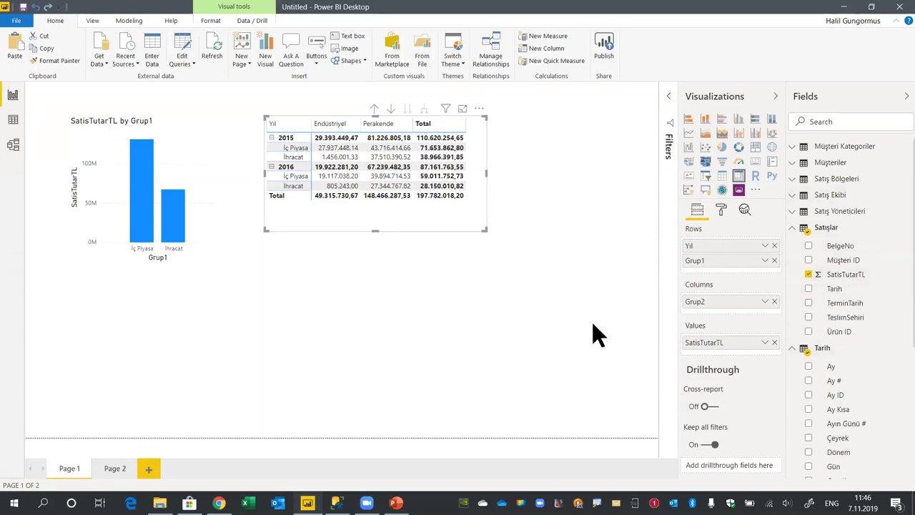
right_click(828, 229)
click(854, 271)
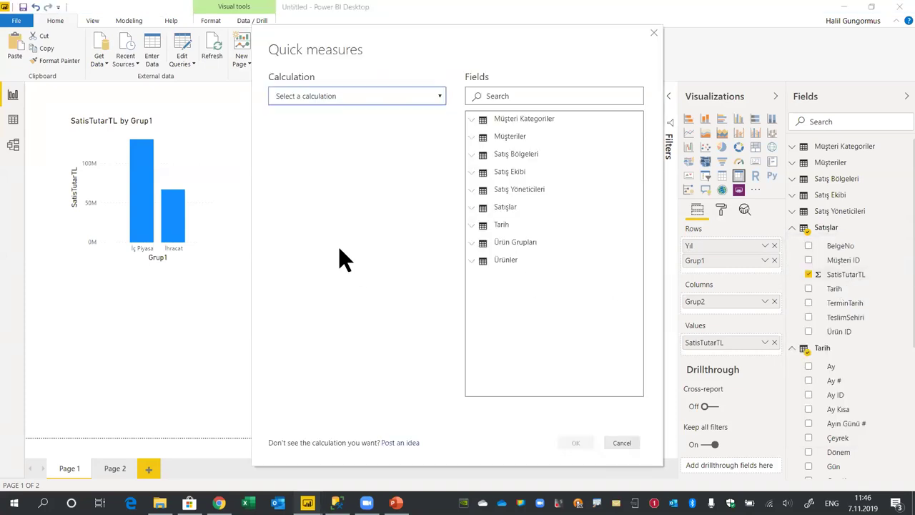
click(623, 444)
right_click(840, 232)
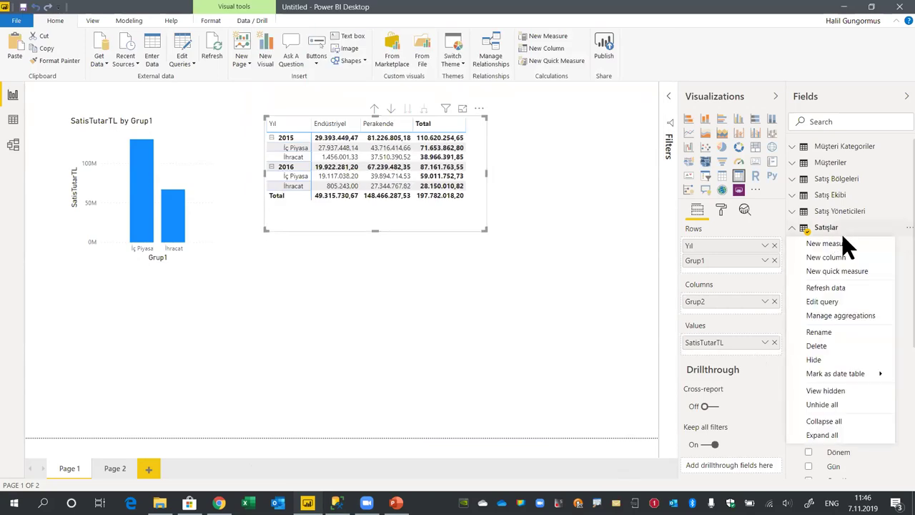
click(856, 271)
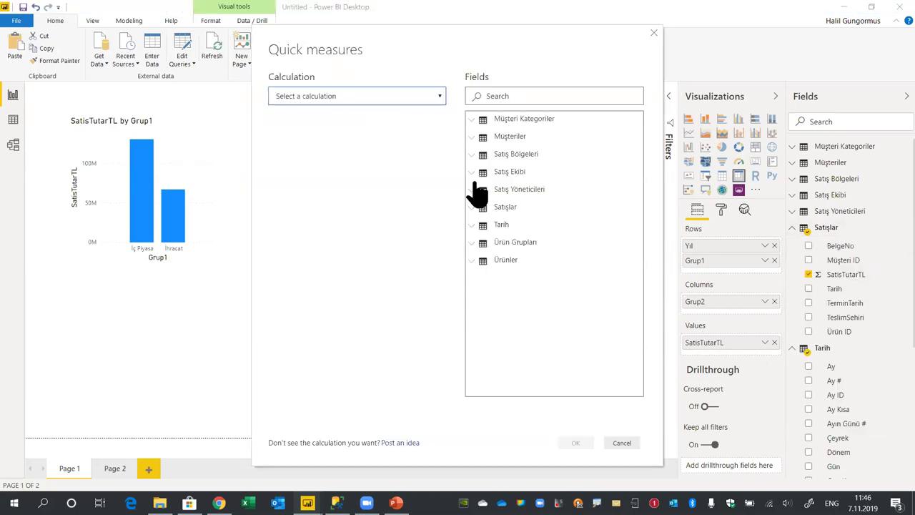
click(337, 95)
scroll(370, 331, down, 4)
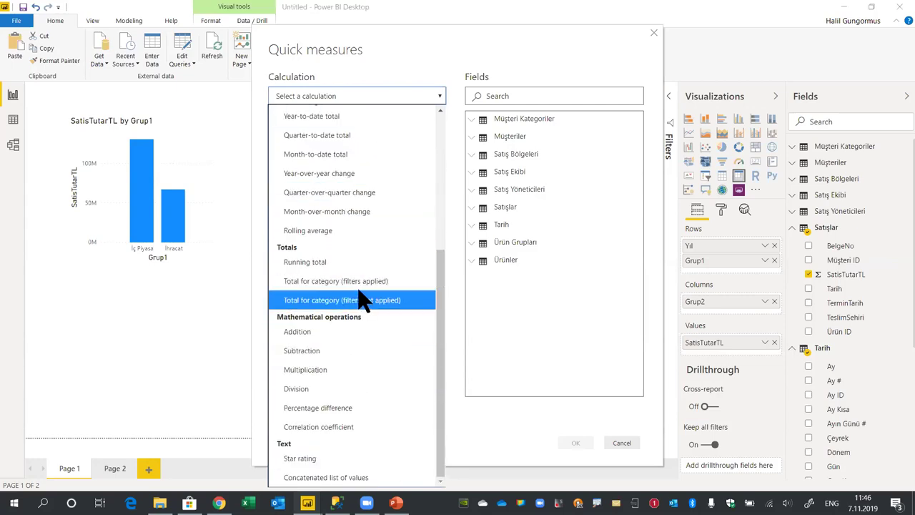
scroll(378, 303, up, 4)
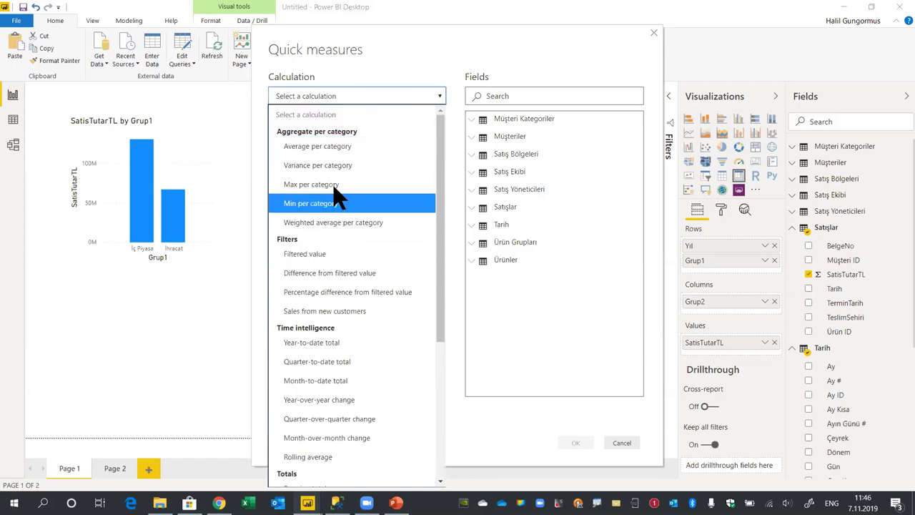
scroll(393, 286, down, 1)
scroll(357, 261, down, 3)
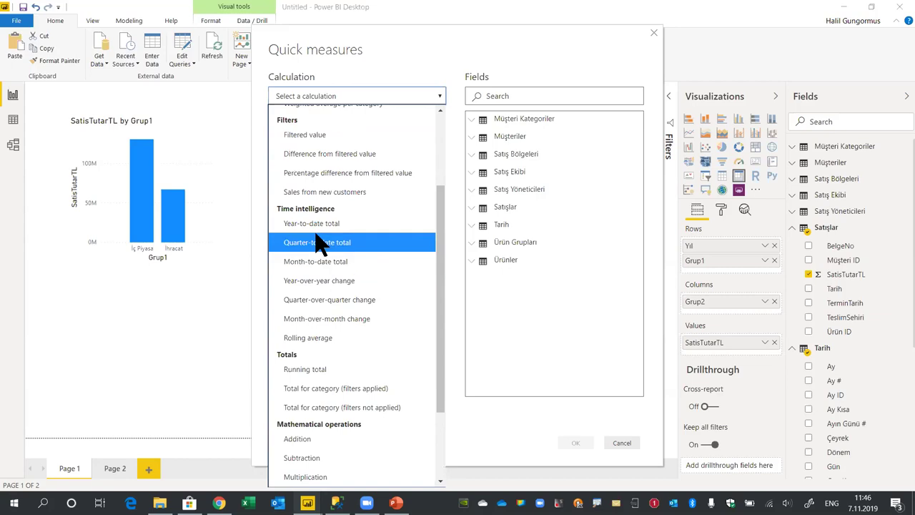
click(327, 226)
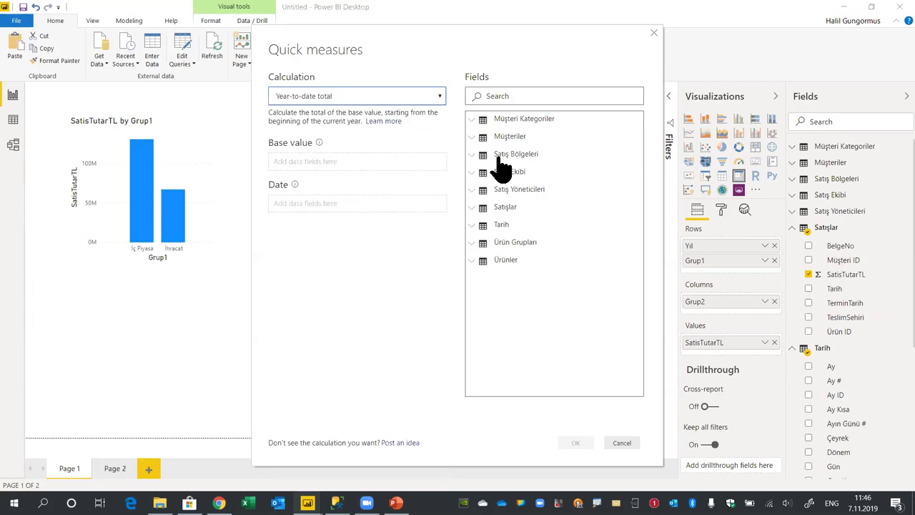
click(474, 207)
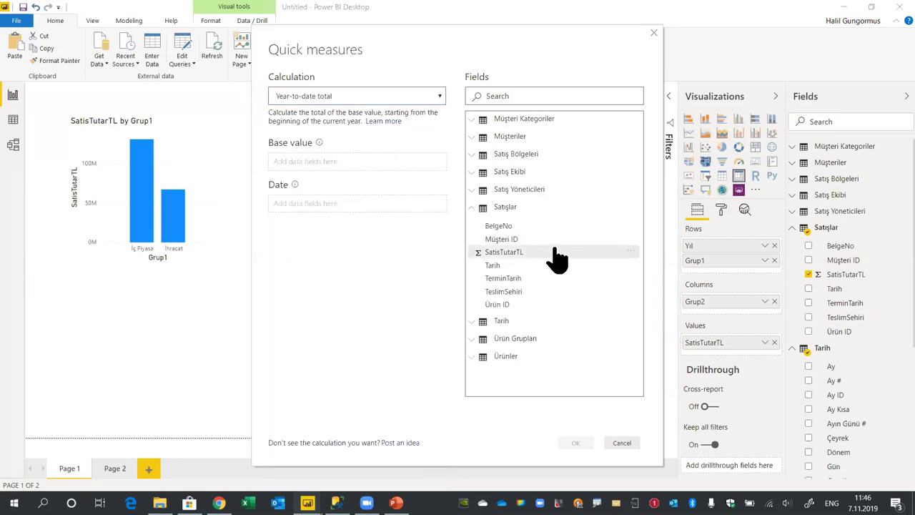
drag(521, 260, 353, 165)
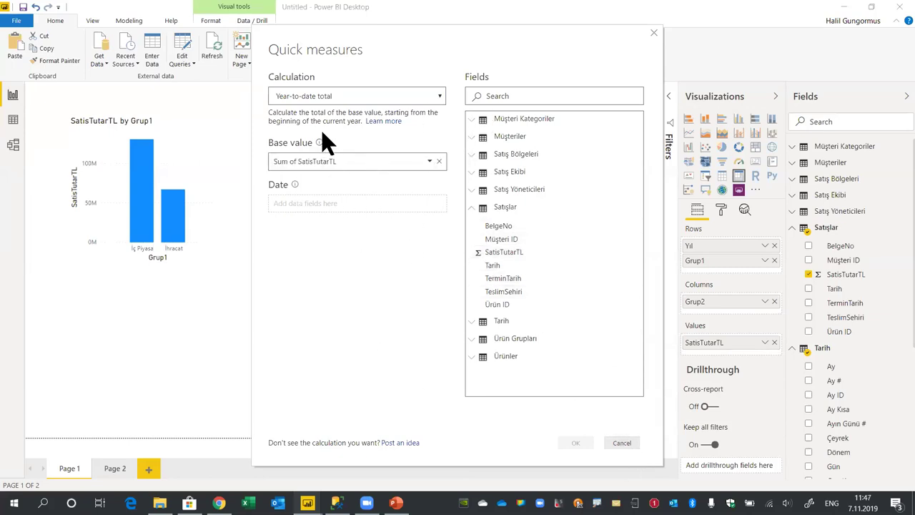
click(359, 96)
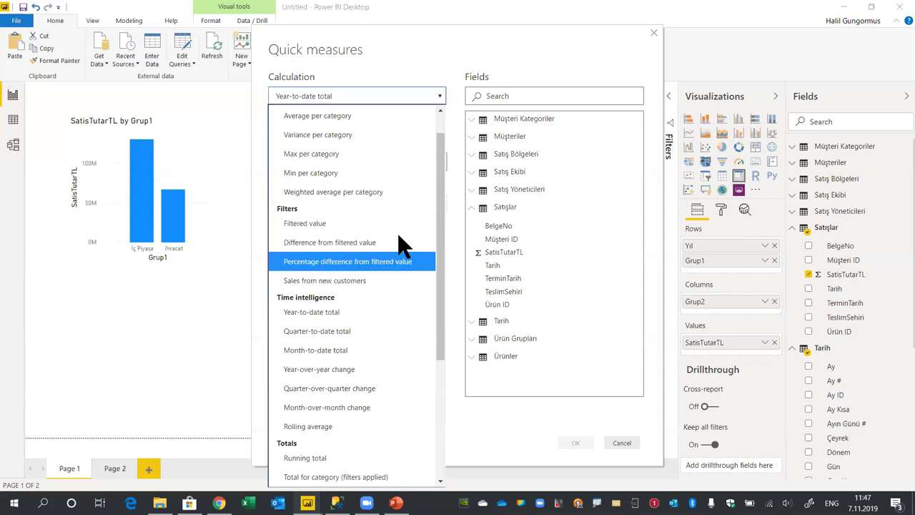
click(558, 54)
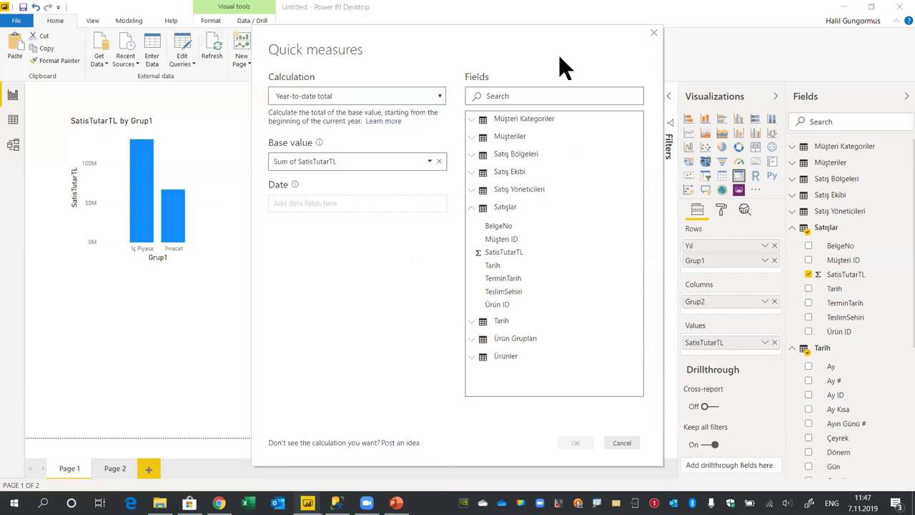
click(474, 322)
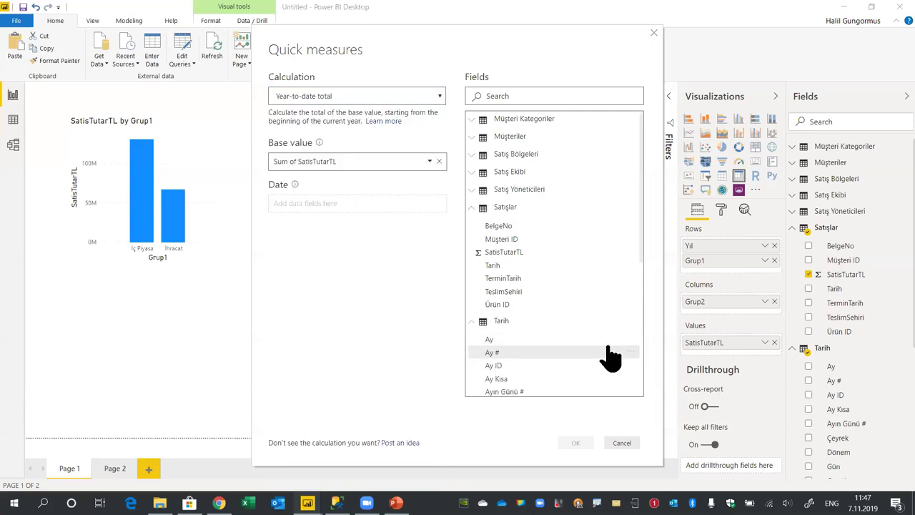
scroll(606, 354, down, 5)
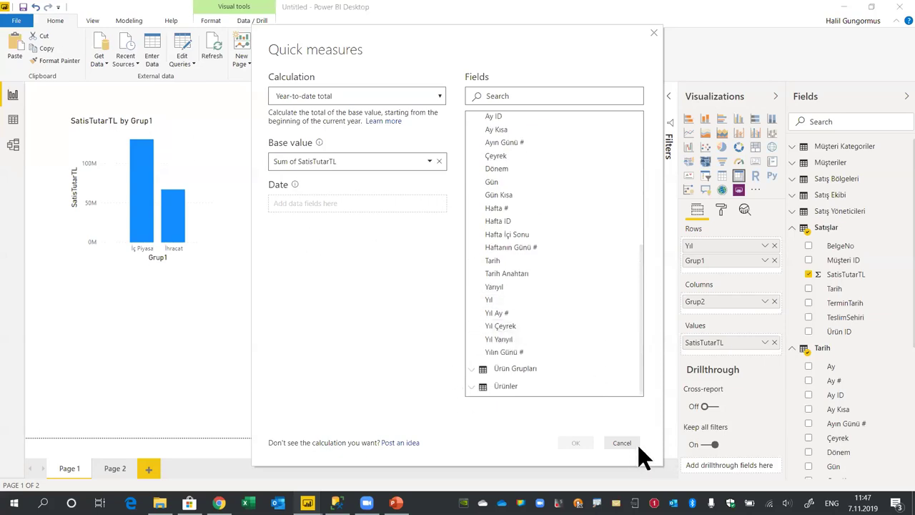
drag(506, 262, 333, 201)
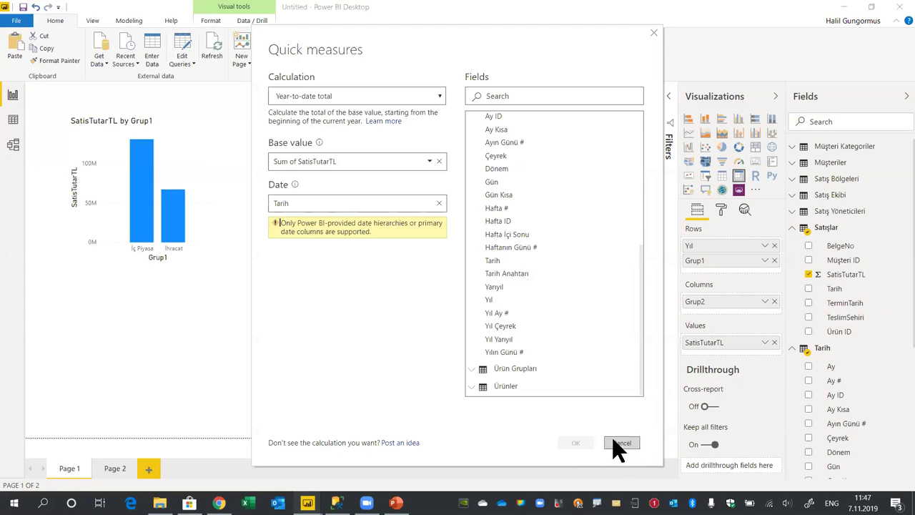
click(619, 443)
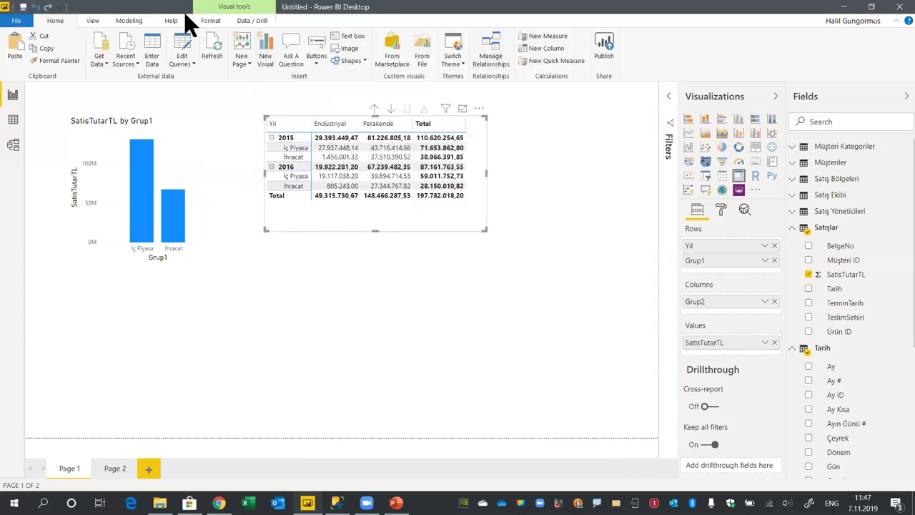
Mark Tarih as the date table using its Tarih column as the date column
click(835, 348)
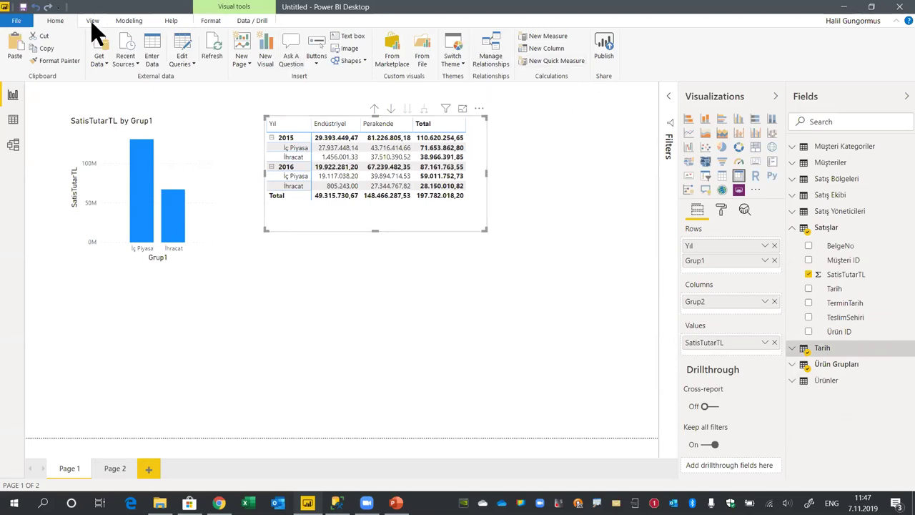
click(129, 20)
click(542, 63)
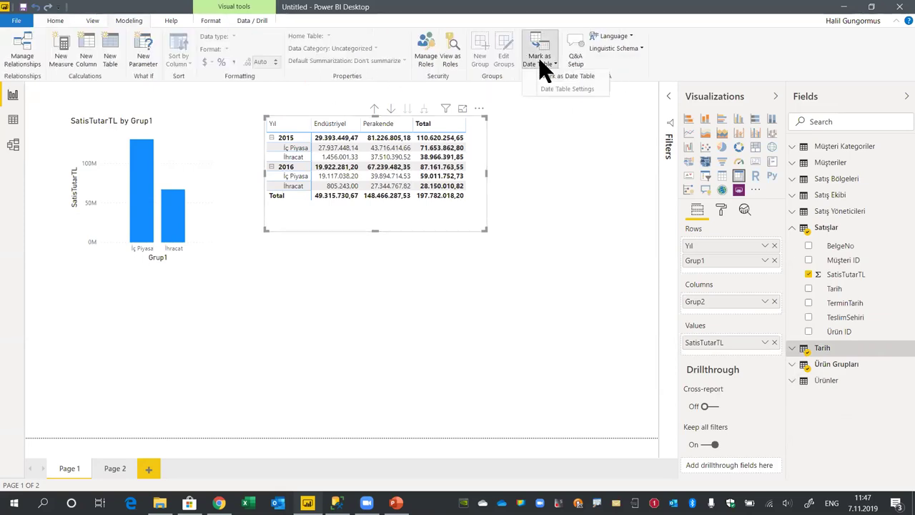
click(568, 76)
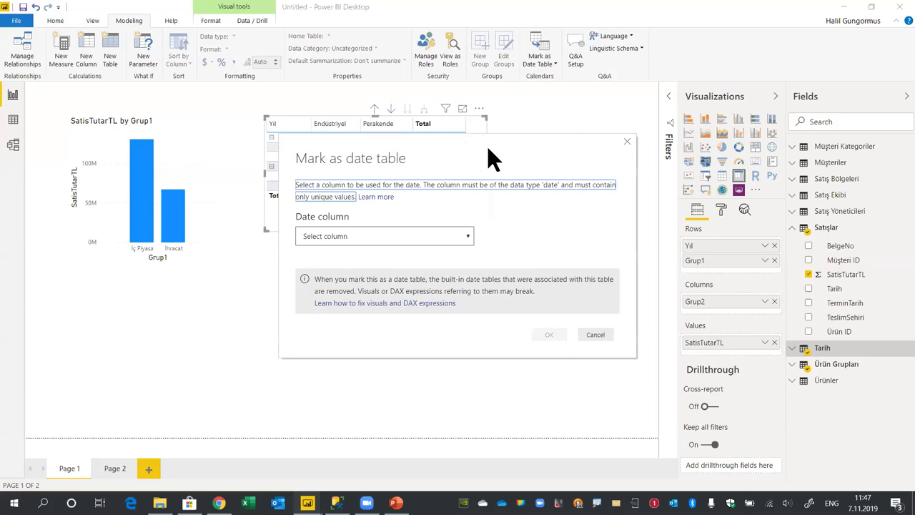
click(415, 214)
click(375, 257)
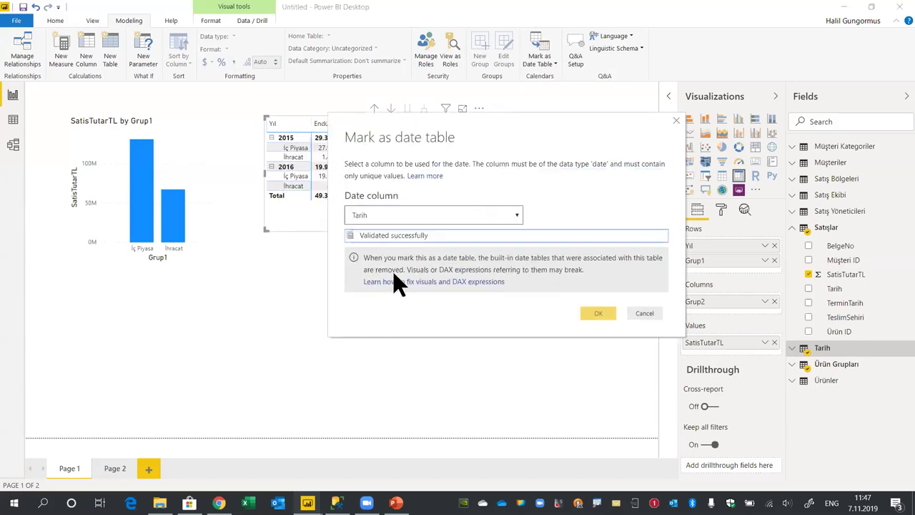
click(600, 315)
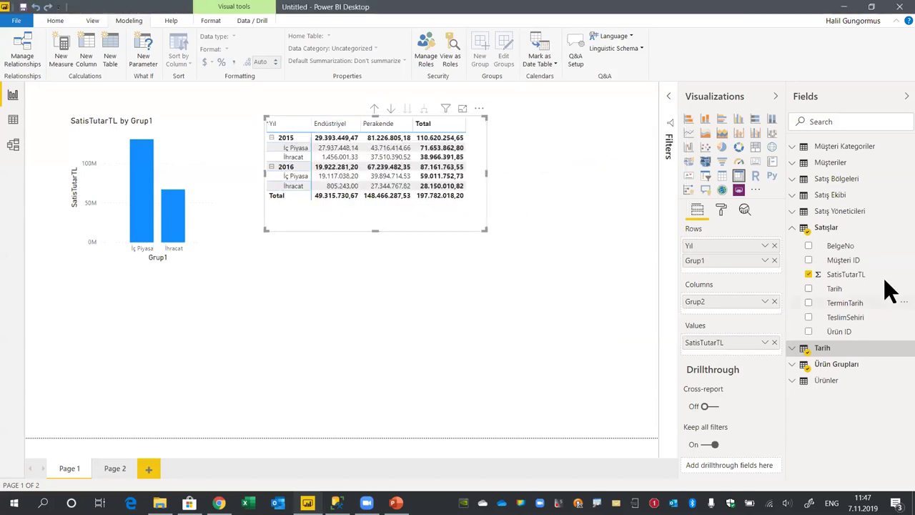
right_click(893, 229)
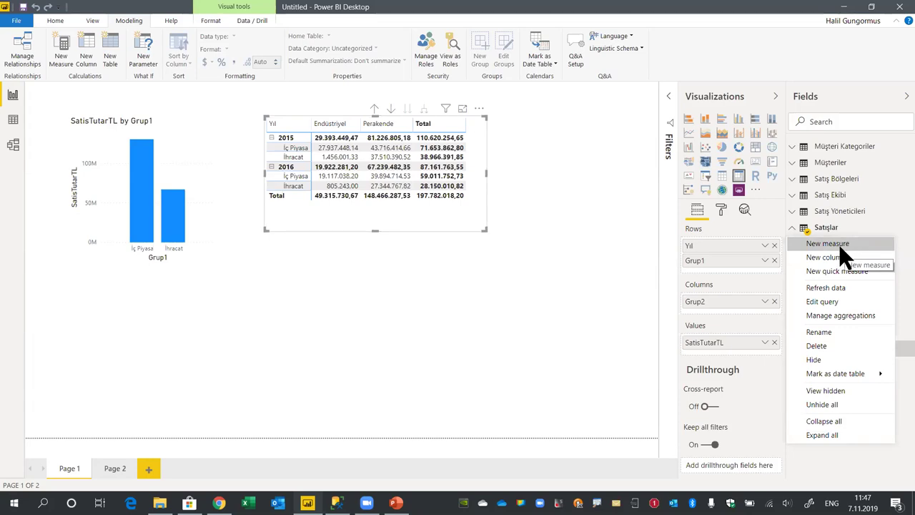
Create the measure Satışlar = SUM('Satışlar'[SatisTutarTL]) in the Satışlar table
click(830, 258)
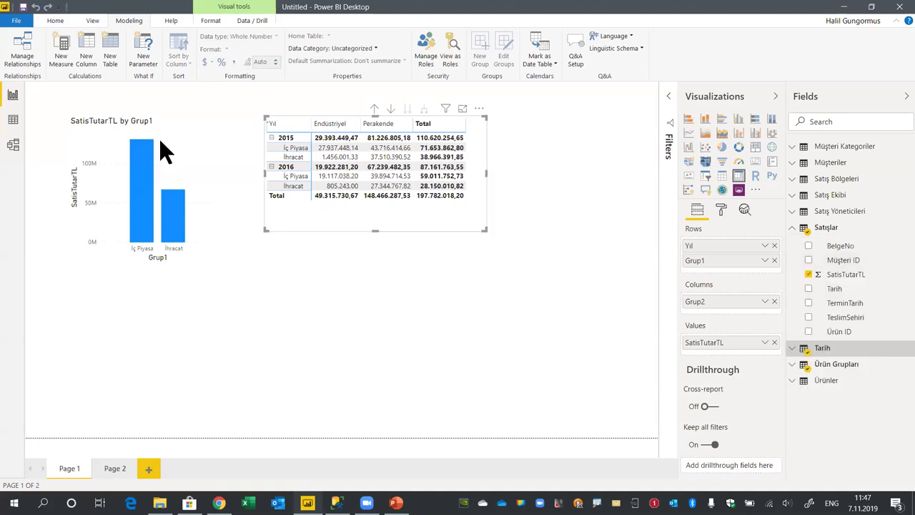
text(Satışlar = SUM)
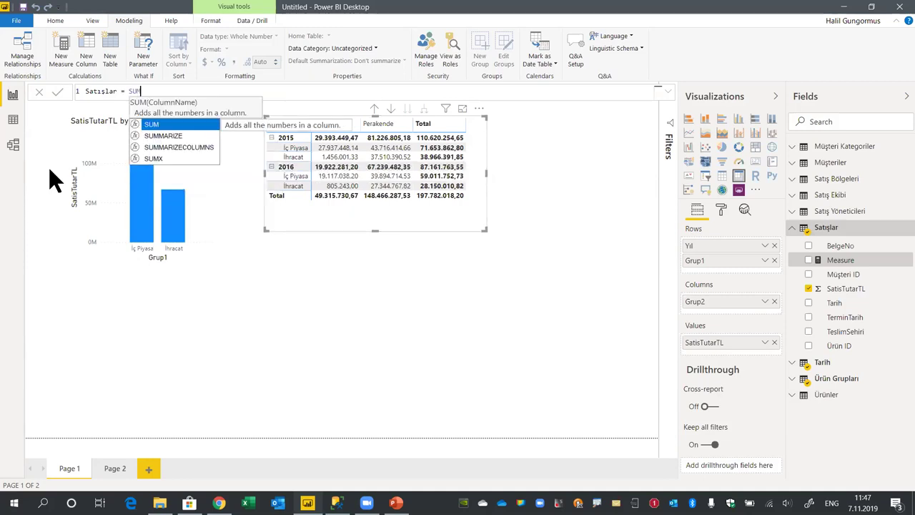
text(( )
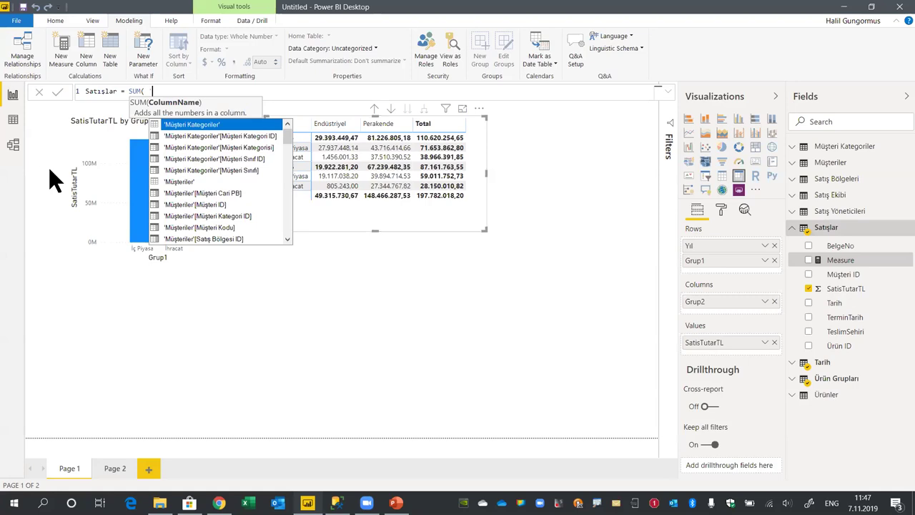
text('tut)
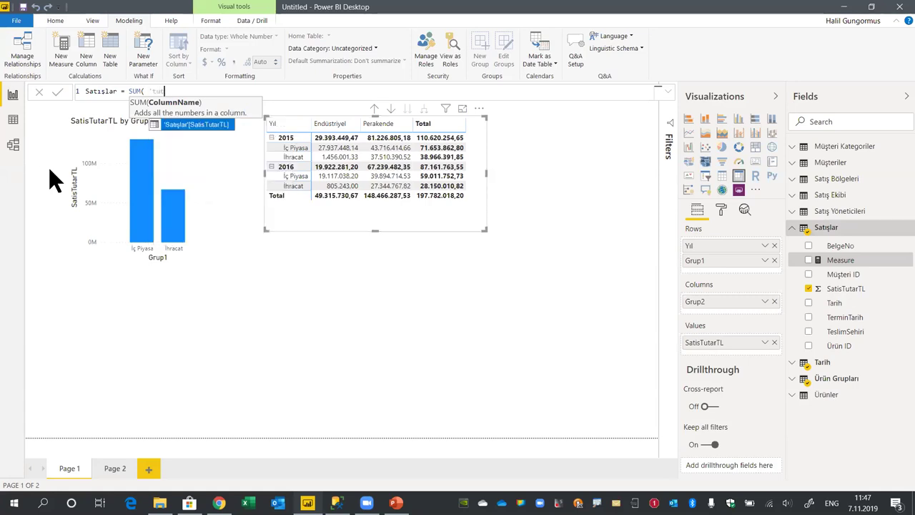
key(BackSpace)
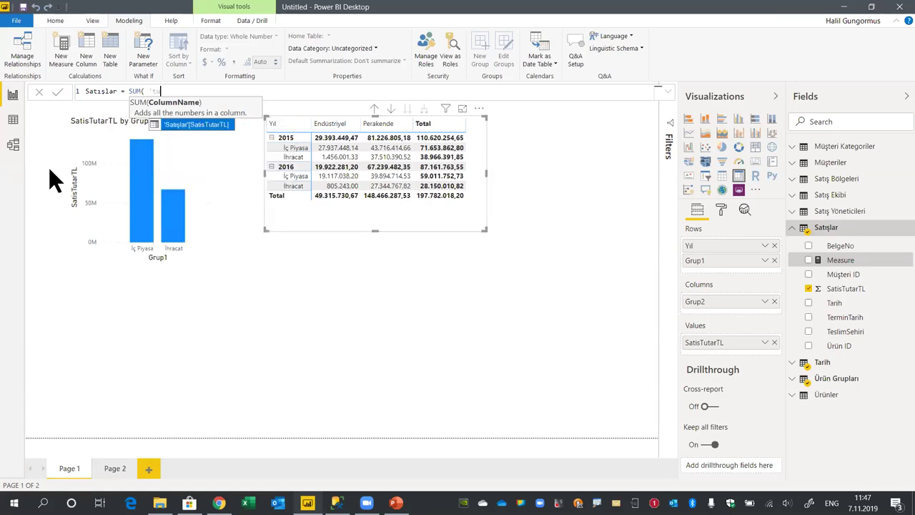
key(Tab)
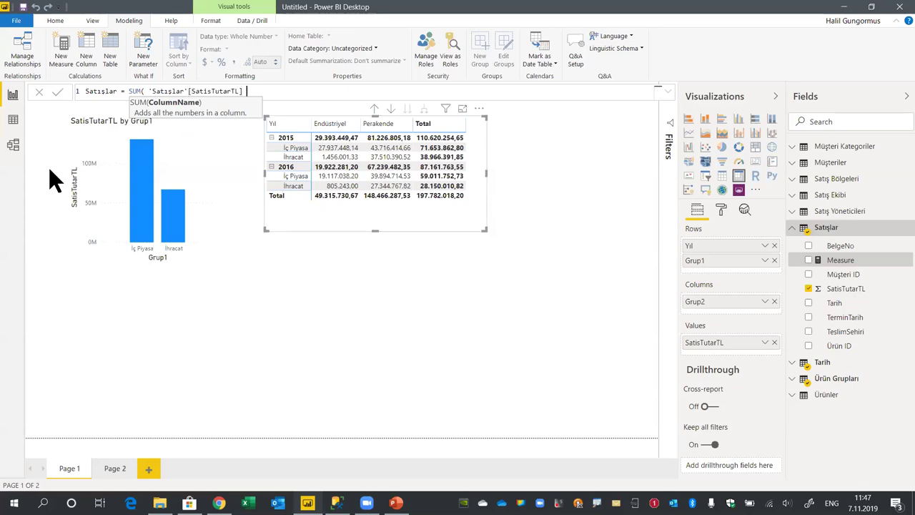
text())
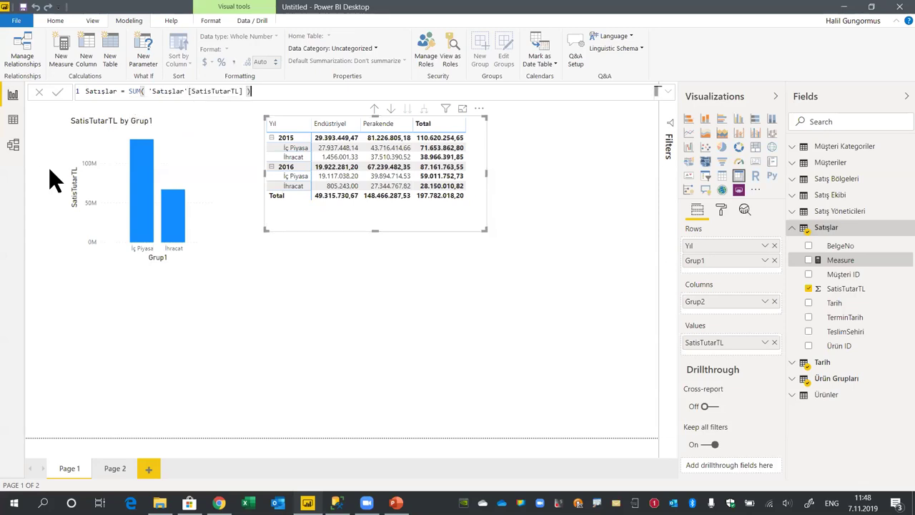
key(Return)
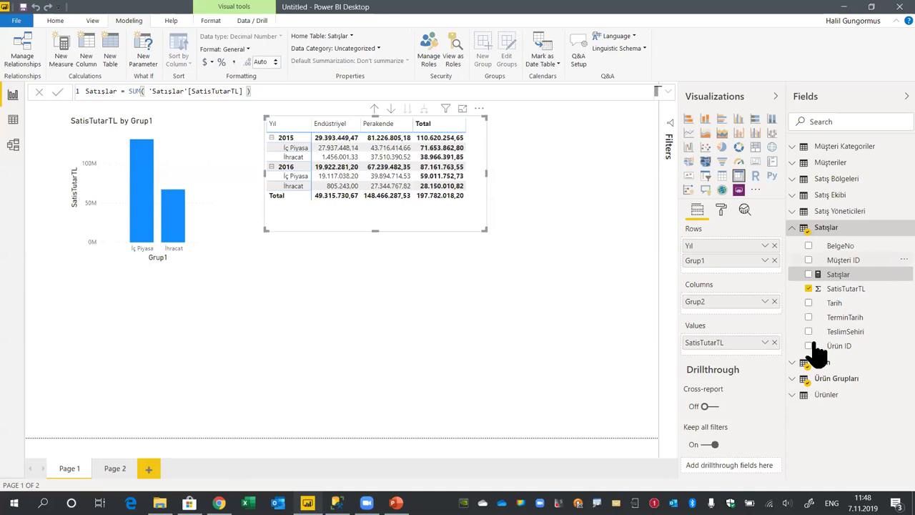
Replace SatisTutarTL with the Satışlar measure in the matrix values
drag(399, 215, 418, 242)
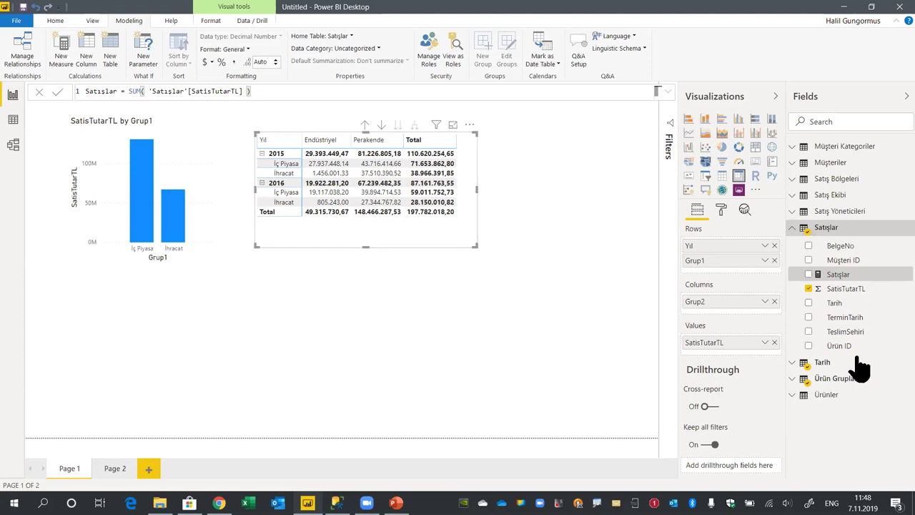
click(774, 342)
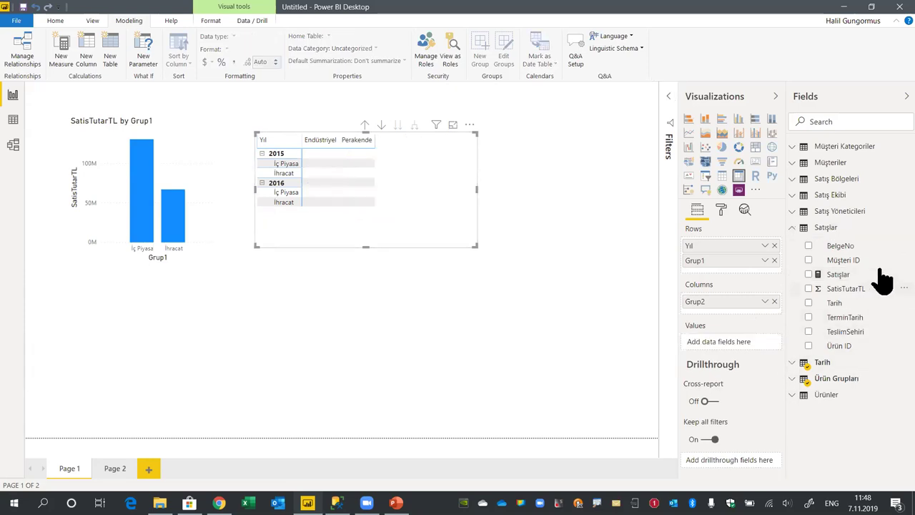
drag(835, 277, 736, 357)
drag(449, 234, 428, 206)
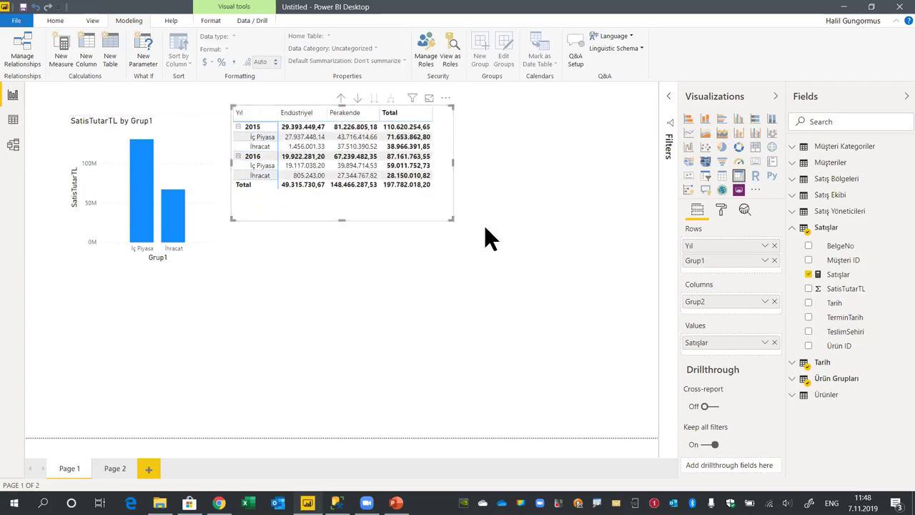
Duplicate the matrix visual and convert the copy into a treemap placed below it
key(ctrl+c)
key(ctrl+v)
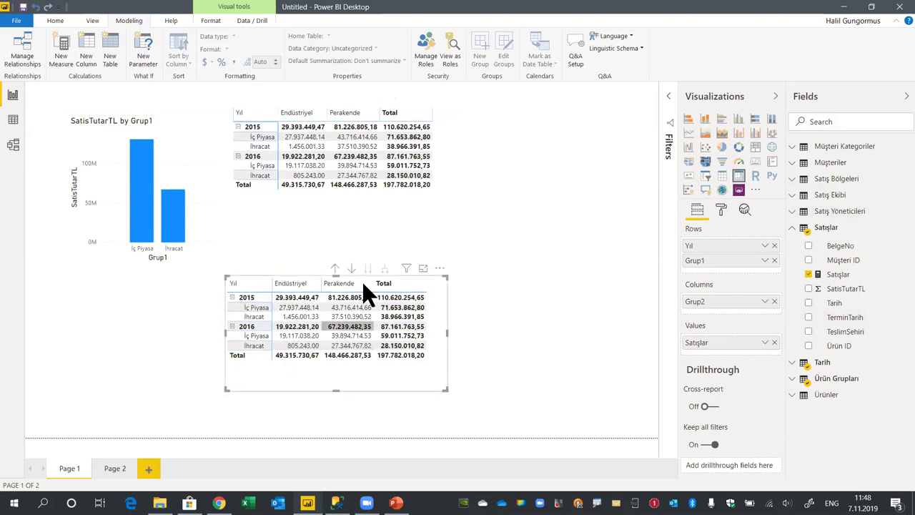
click(755, 148)
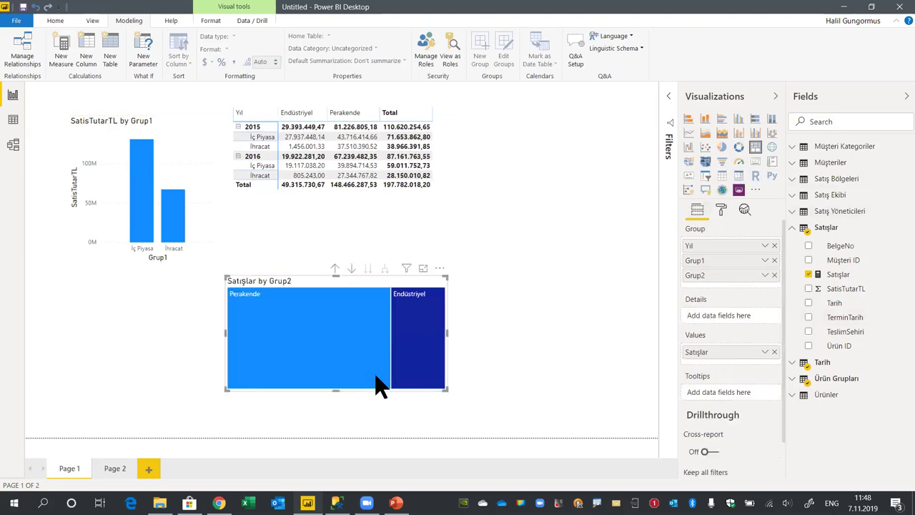
drag(374, 280, 386, 272)
Set the treemap to group by Satış Sorumlusu with Grup2 as details, dropping Yıl and Grup1
drag(697, 275, 719, 331)
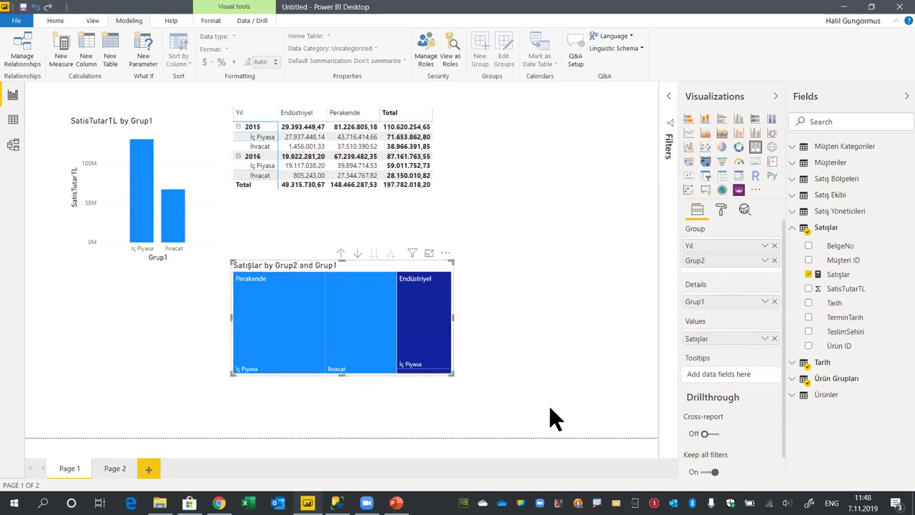
click(774, 245)
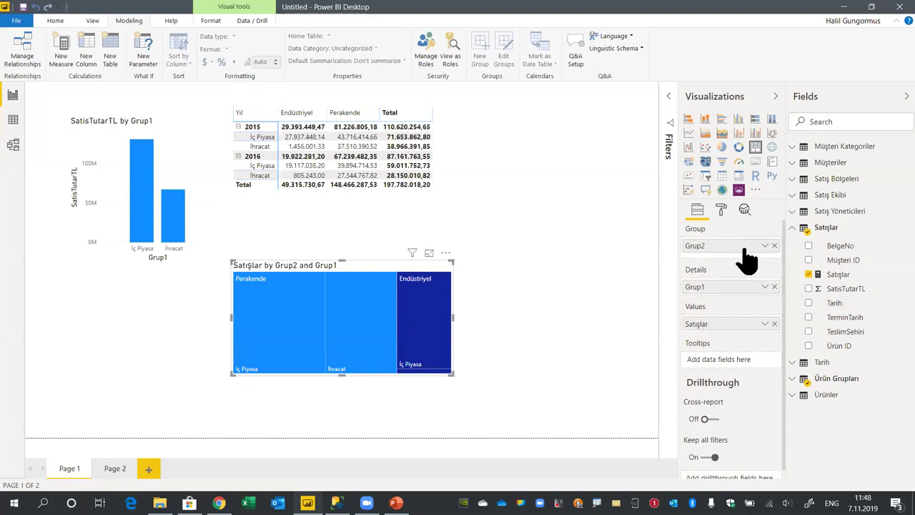
click(774, 286)
drag(723, 250, 755, 315)
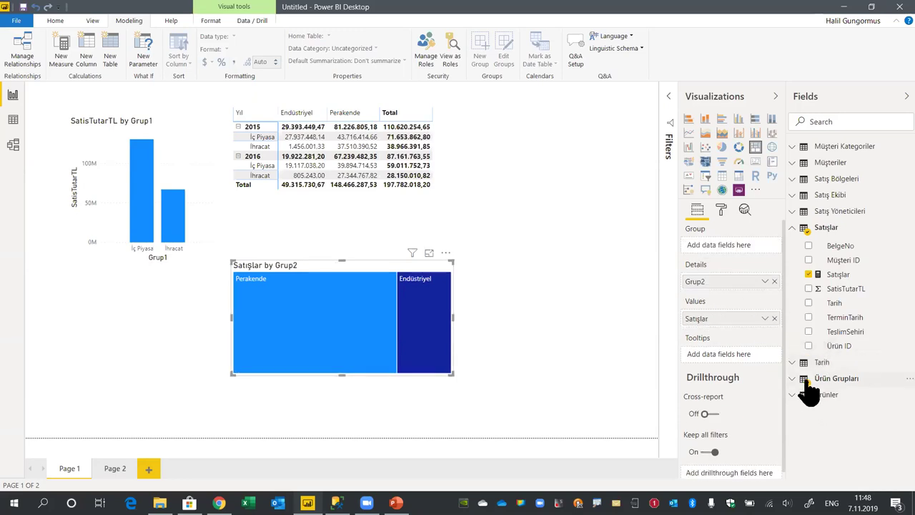
click(811, 195)
drag(852, 230, 715, 246)
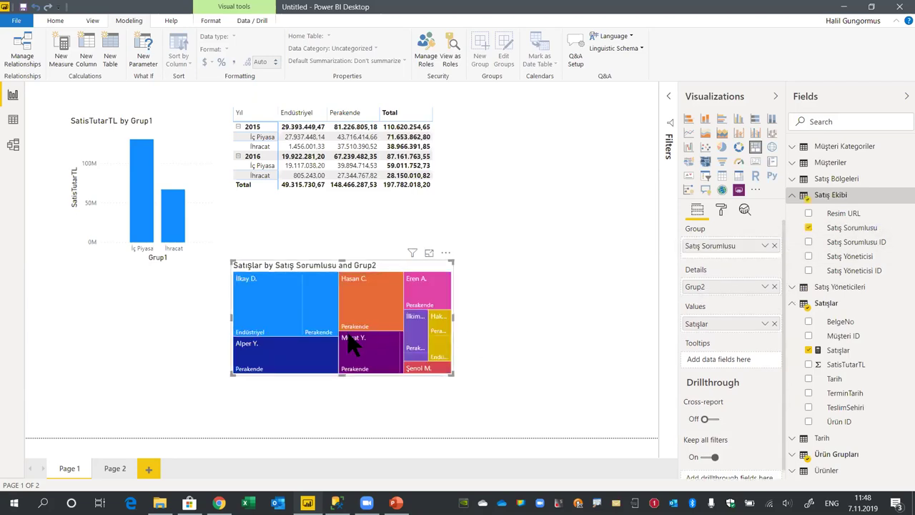
Enlarge and reposition the treemap, shifting it slightly right on Page 1
drag(355, 270, 347, 221)
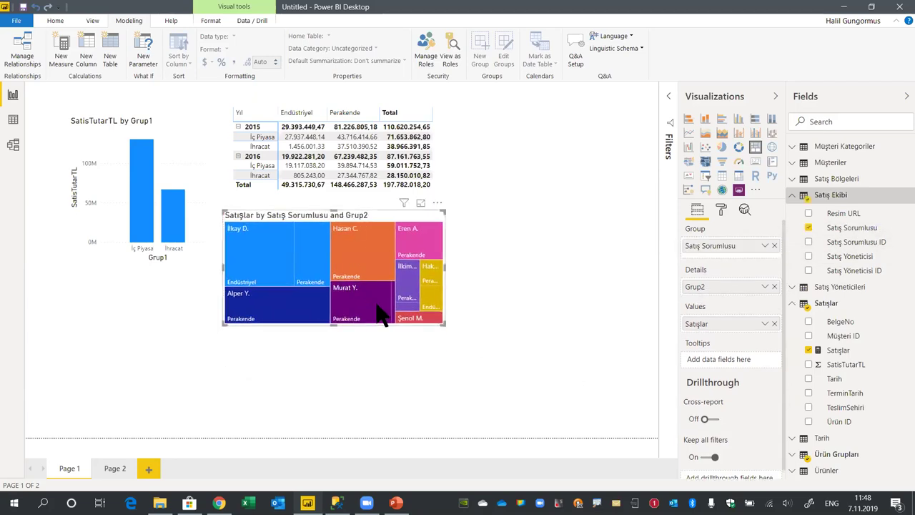
drag(442, 324, 524, 413)
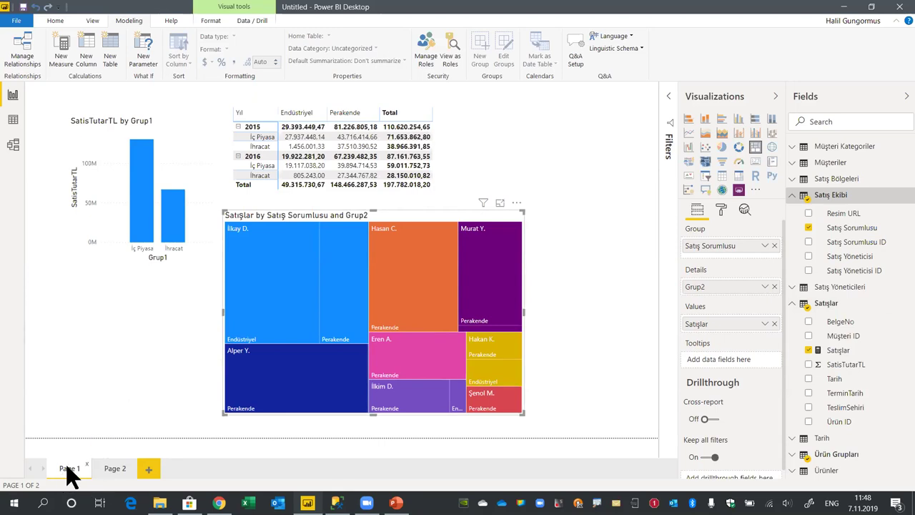
click(116, 471)
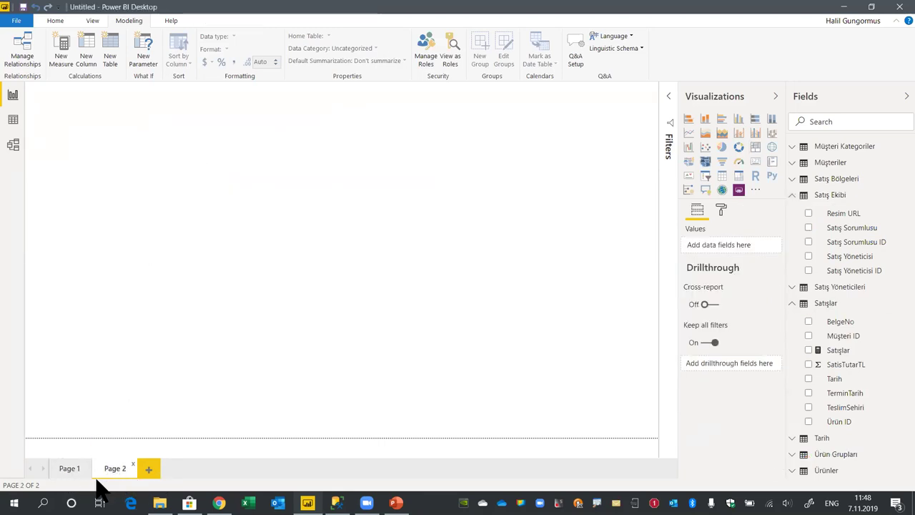
click(89, 472)
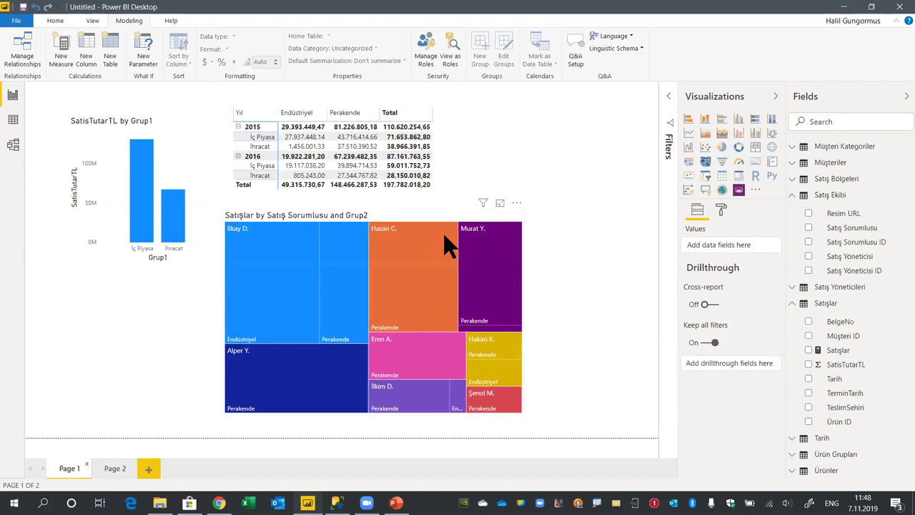
click(446, 222)
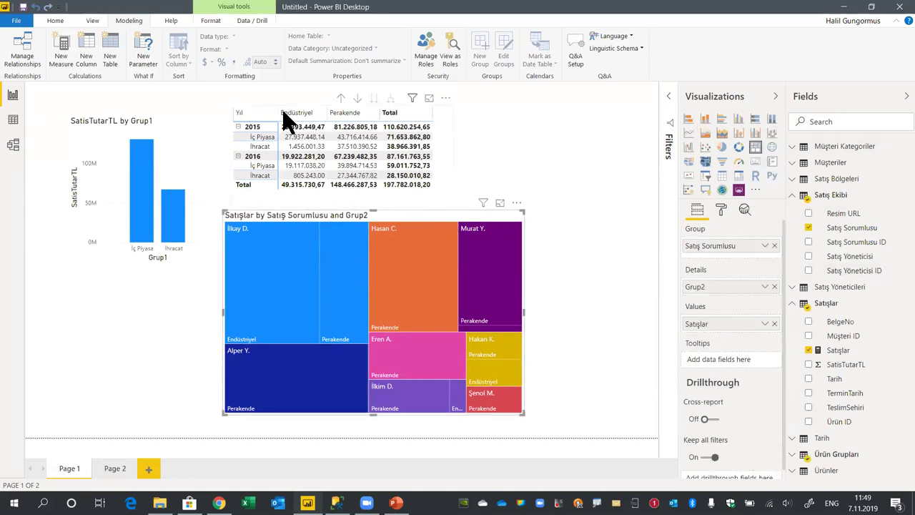
click(721, 208)
drag(440, 216, 473, 218)
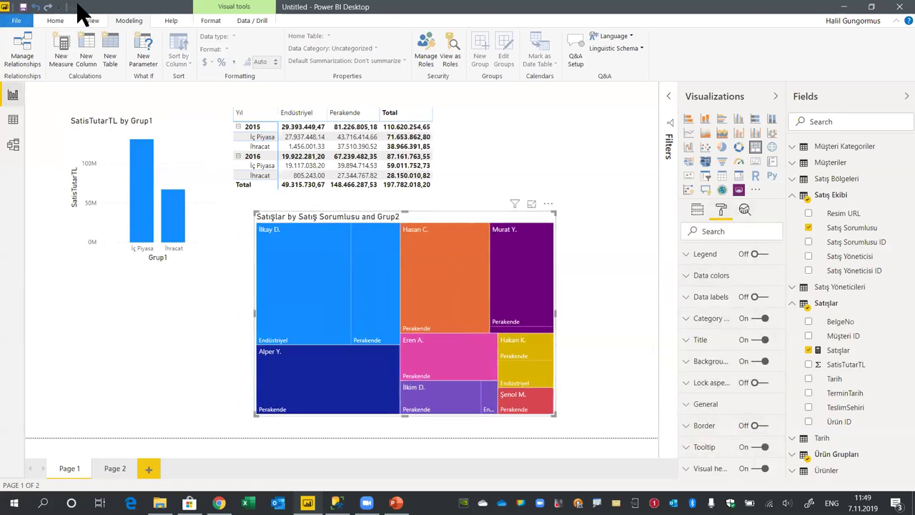
click(17, 21)
Save the report as Test, replacing the existing Test file
click(52, 92)
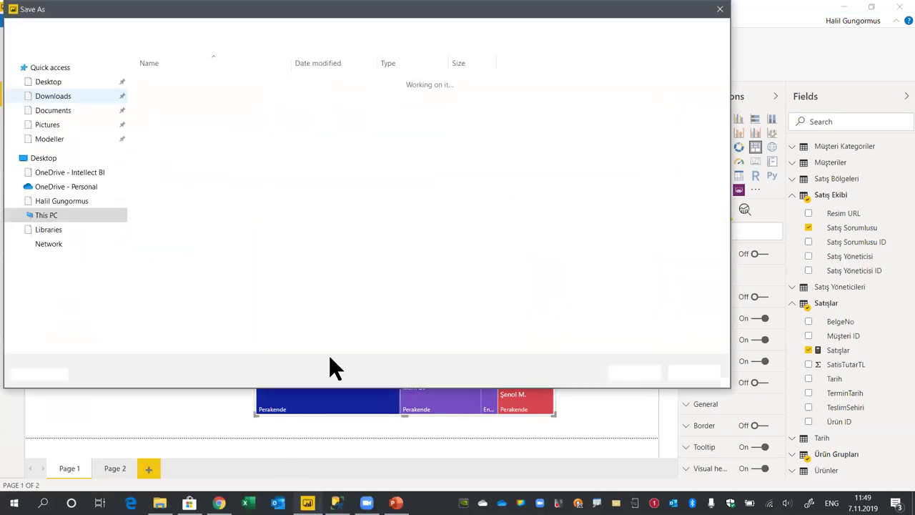
click(158, 93)
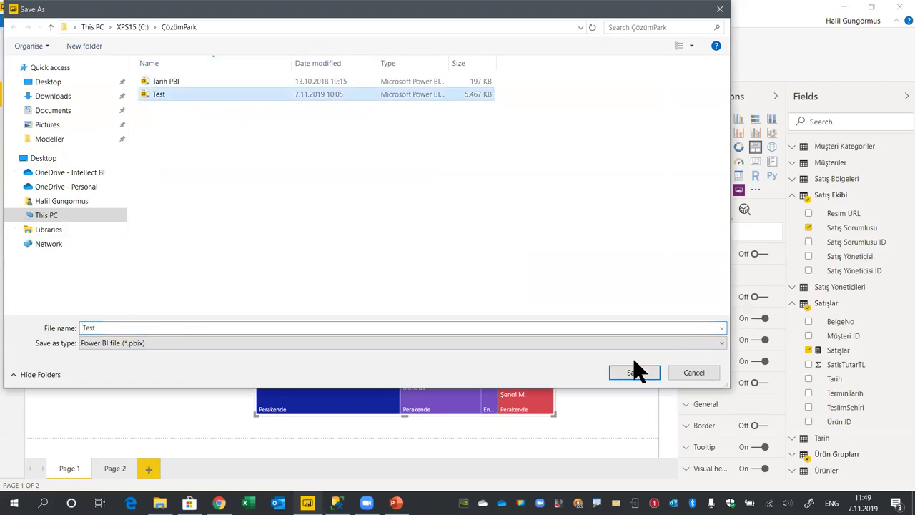
click(652, 374)
click(490, 253)
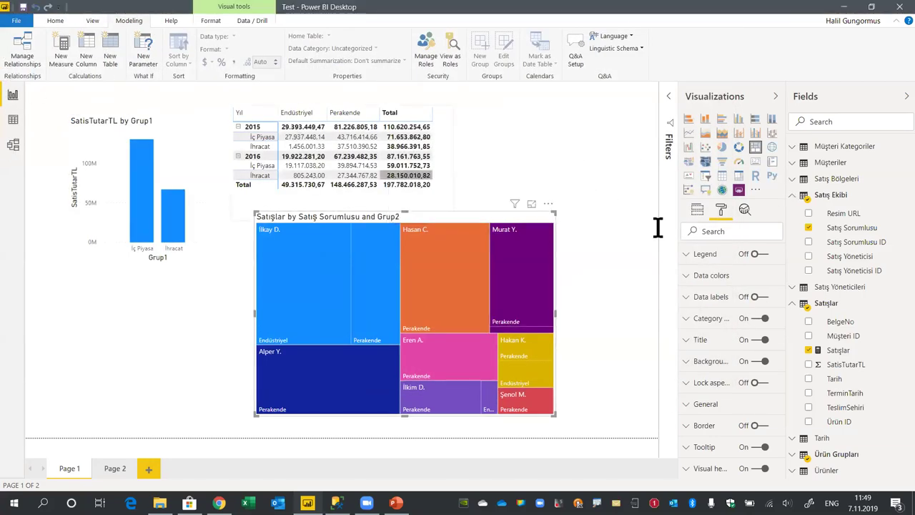
Publish the Test report to My workspace in Power BI
mouse_move(468, 322)
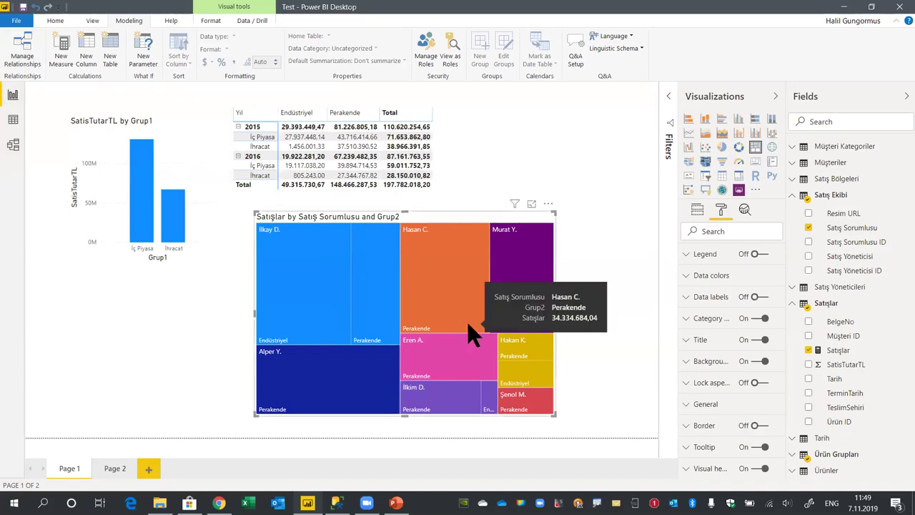
click(57, 20)
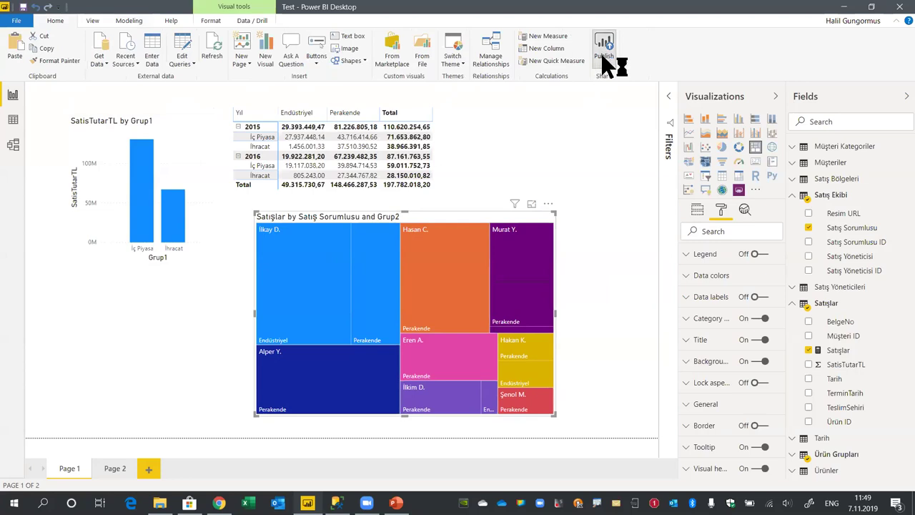
click(518, 270)
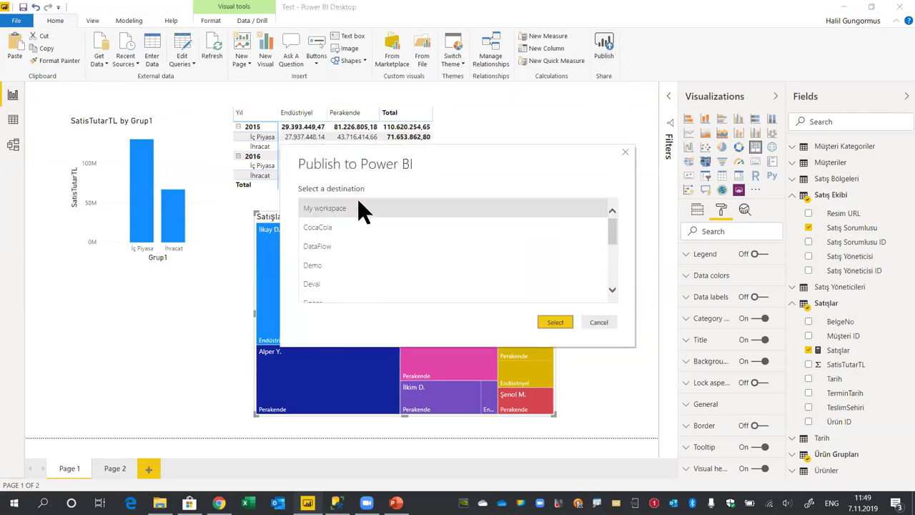
click(347, 209)
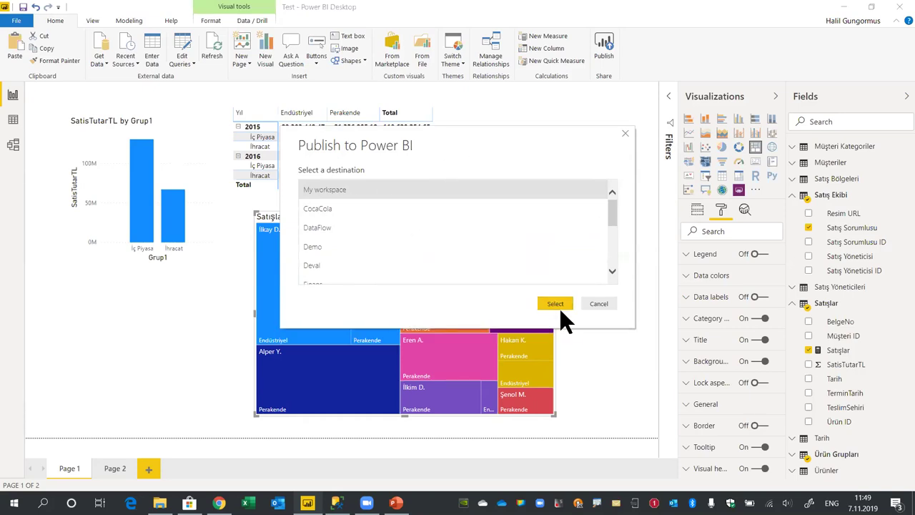
click(556, 322)
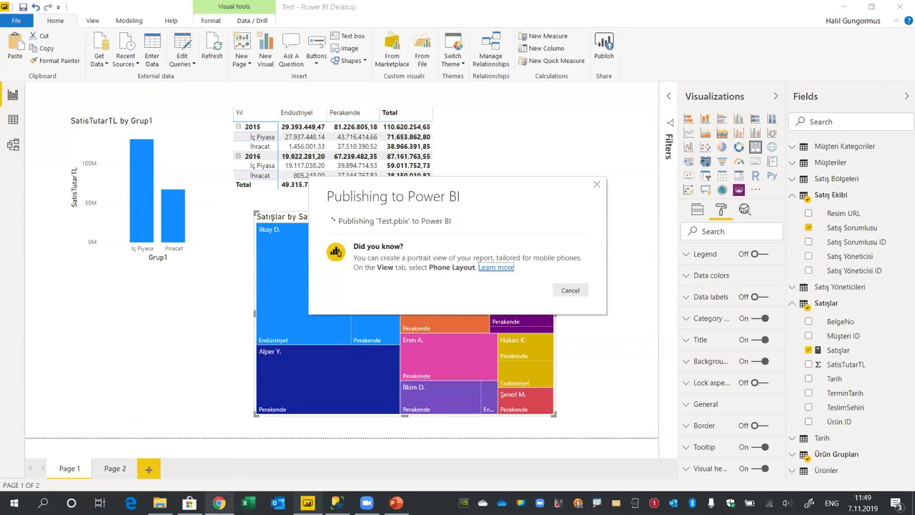
mouse_move(219, 503)
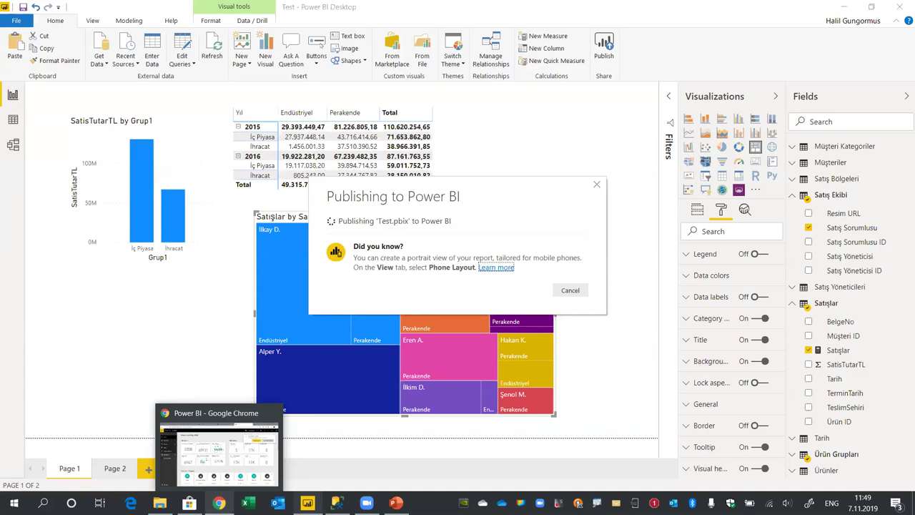
Open the published Test.pbix report in Power BI Service from the publish dialog
click(379, 239)
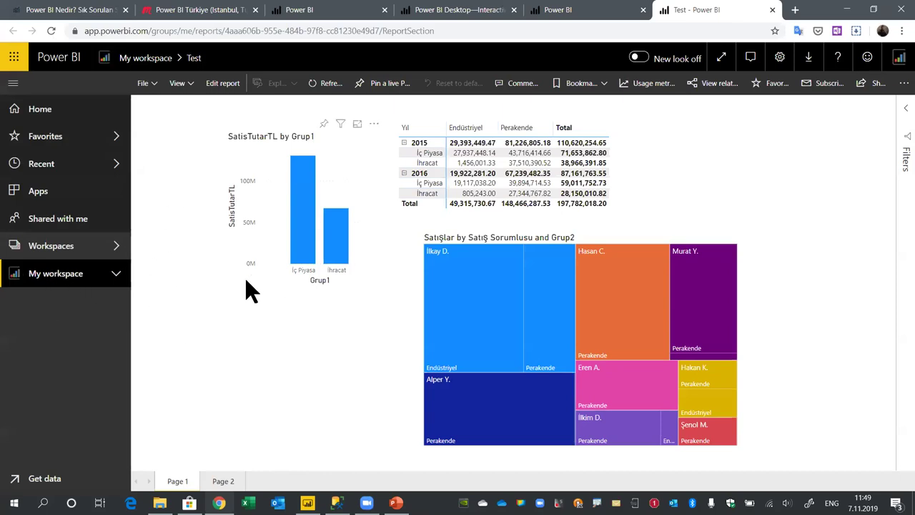
click(144, 31)
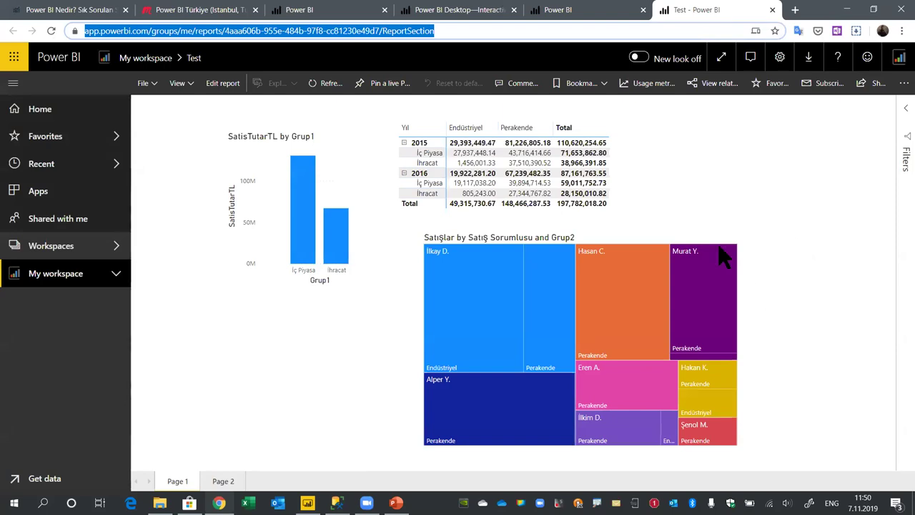
Go to Manage gateways and view the PowerBI İstanbul cluster's options and the downloads list
click(782, 59)
click(736, 180)
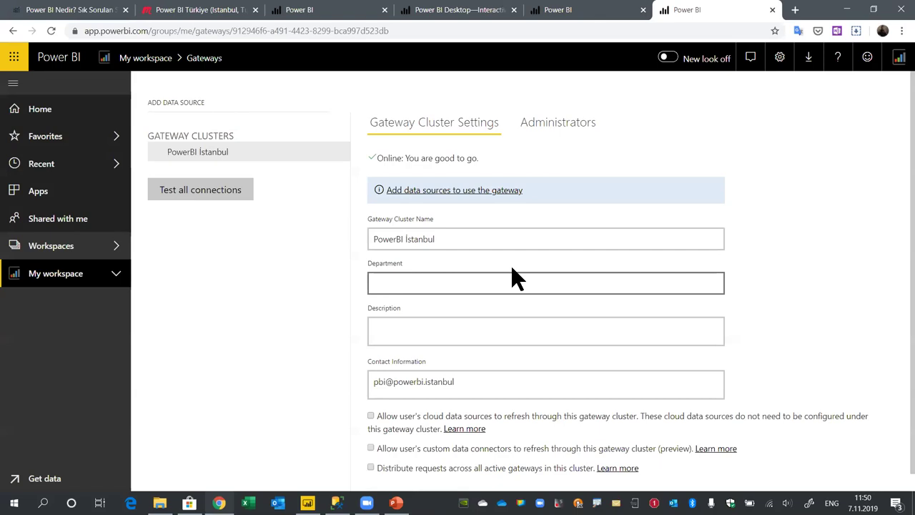
click(342, 151)
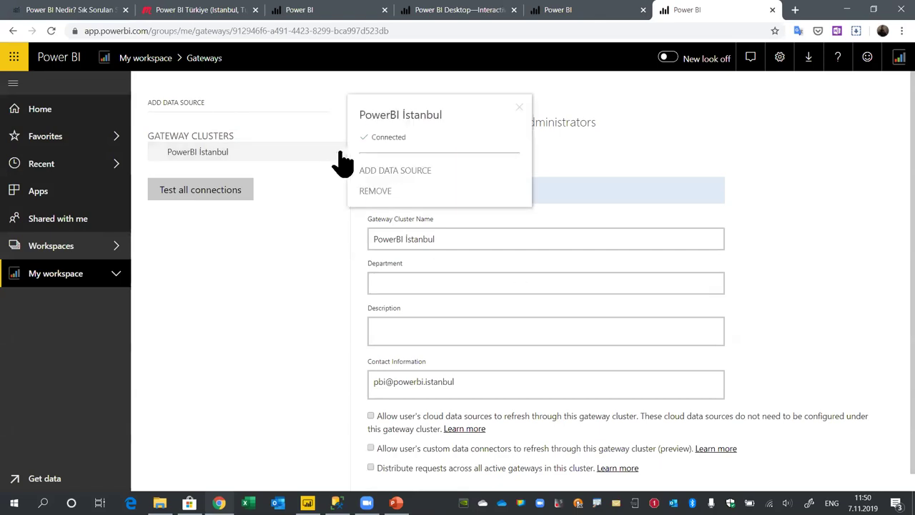
click(809, 57)
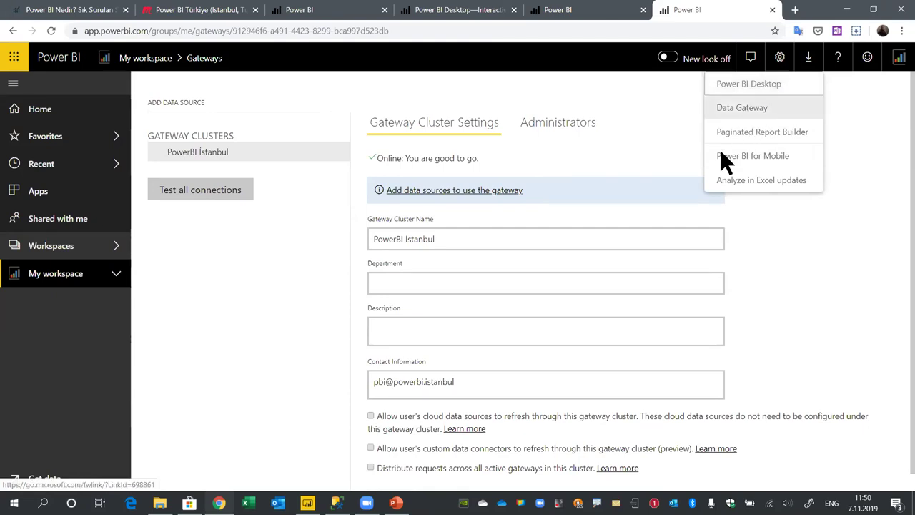
click(43, 503)
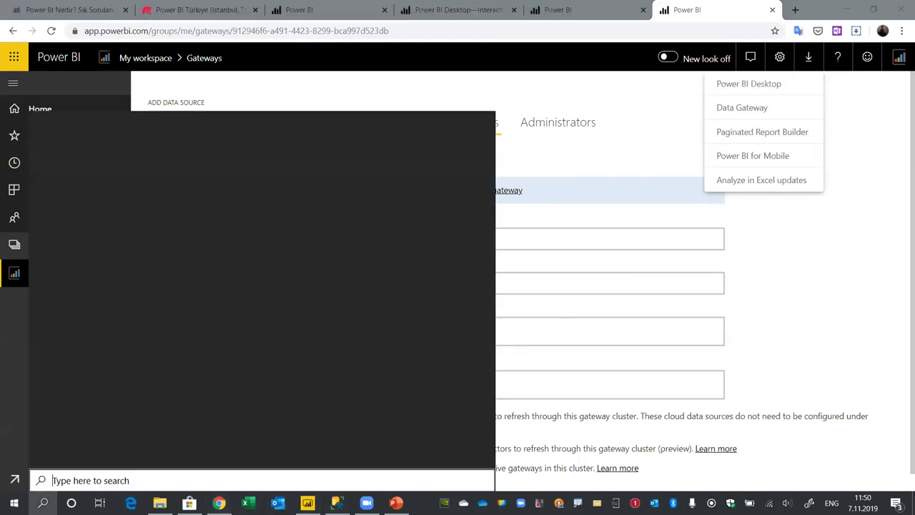
Search Windows for 'prem' and launch the On-premises data gateway app
text(on re)
key(BackSpace)
key(BackSpace)
key(BackSpace)
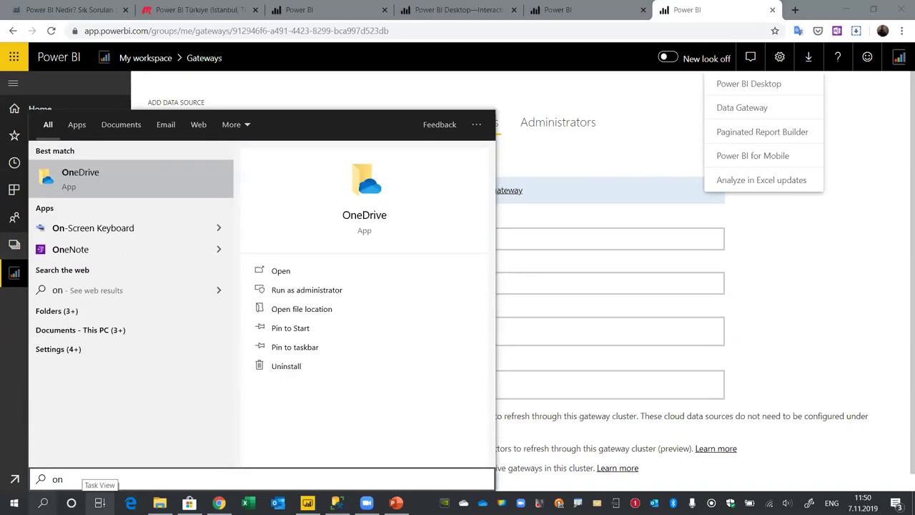
text(pre)
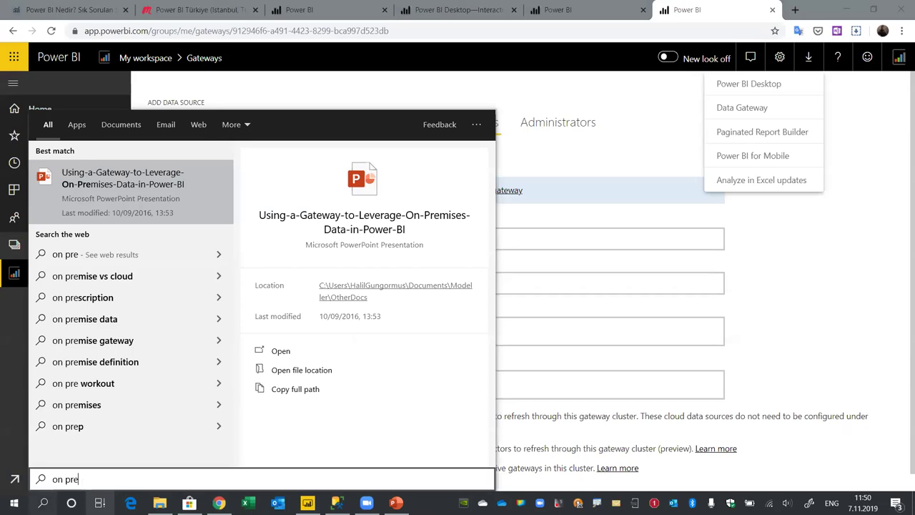
key(BackSpace)
key(BackSpace)
key(BackSpace)
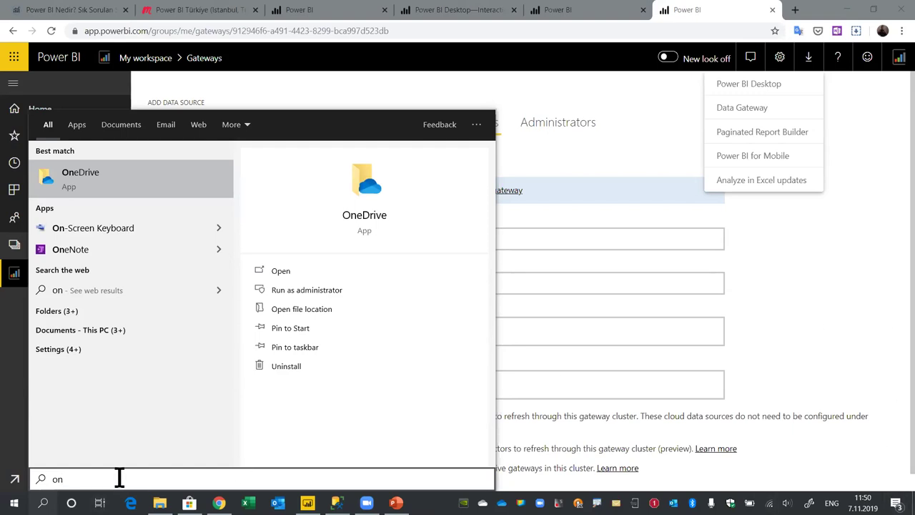
key(ctrl+a)
key(BackSpace)
text(prem)
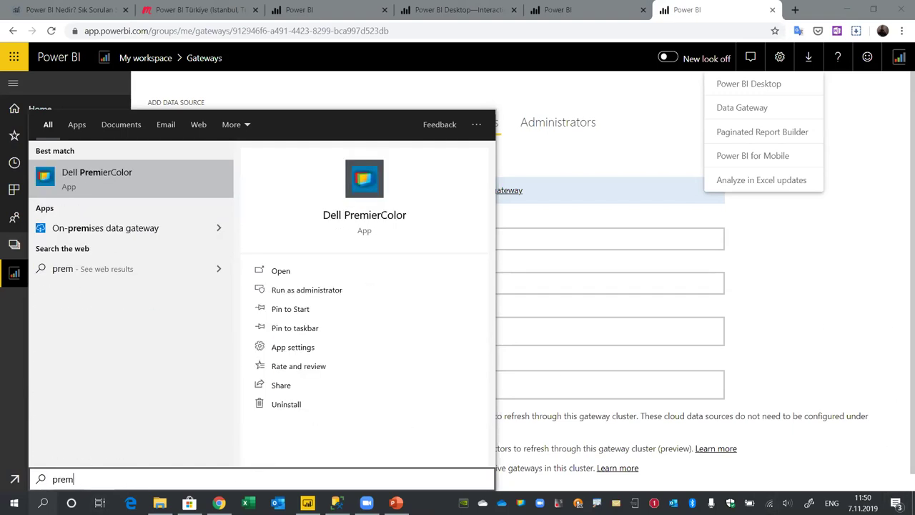
click(655, 325)
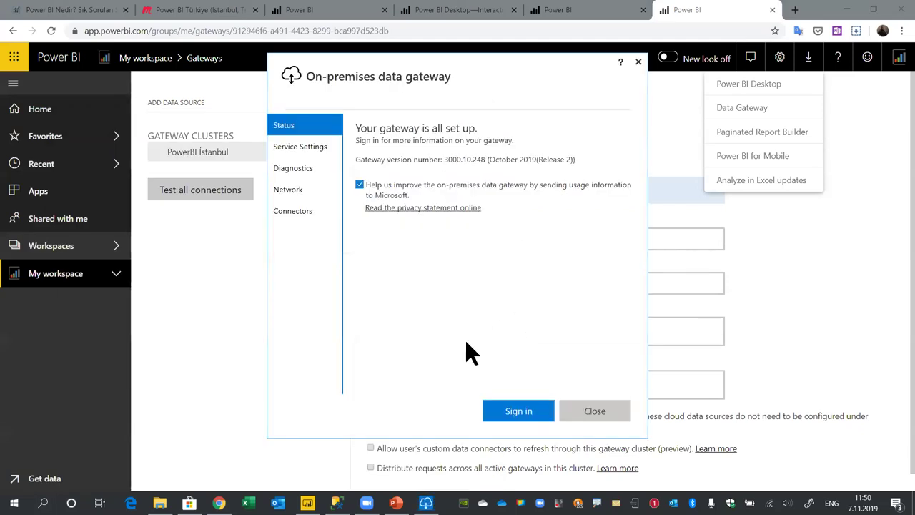
Sign in to the gateway with the account's email address
click(524, 413)
click(332, 168)
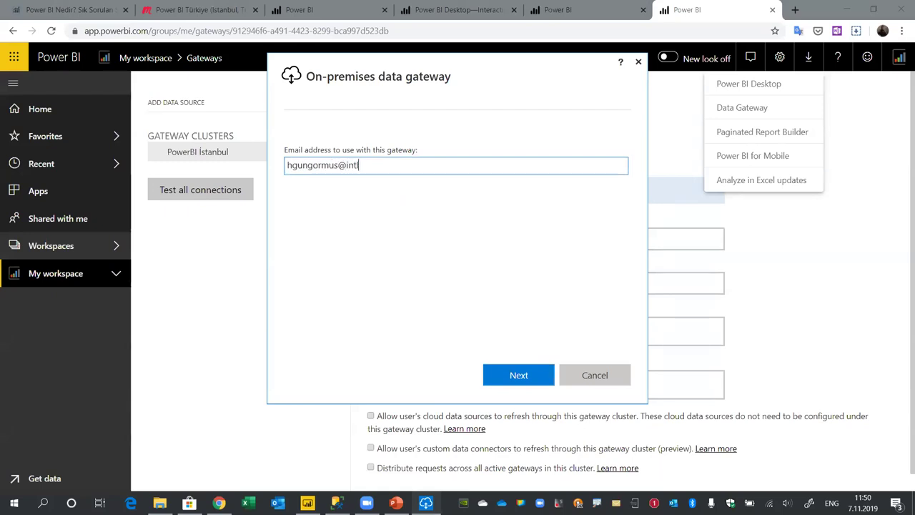
key(Return)
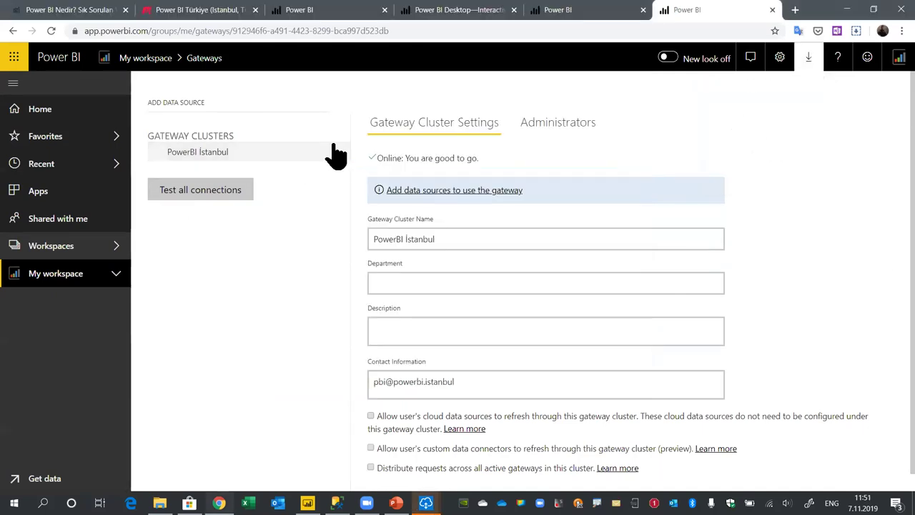
Add a data source named SQL of type SQL Server with server XPS15 to the gateway cluster
click(340, 153)
click(415, 171)
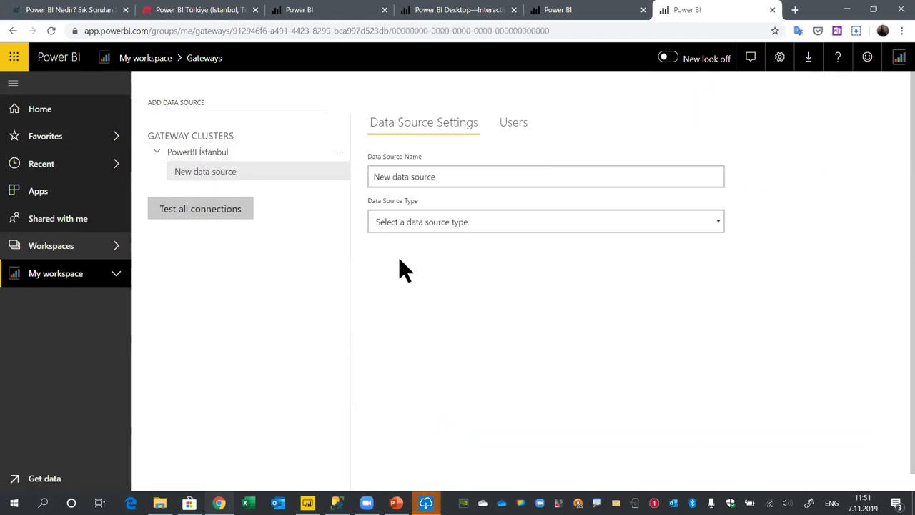
triple_click(491, 173)
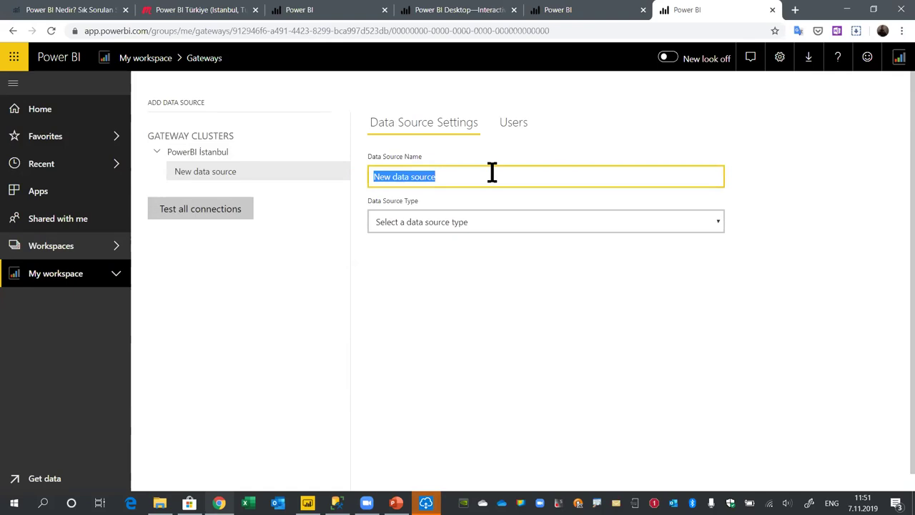
text(SQL)
click(452, 223)
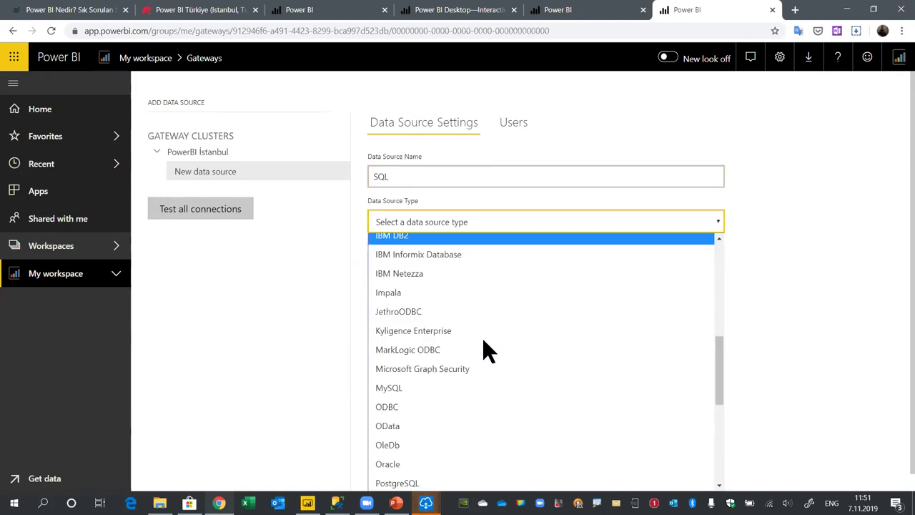
scroll(434, 464, down, 4)
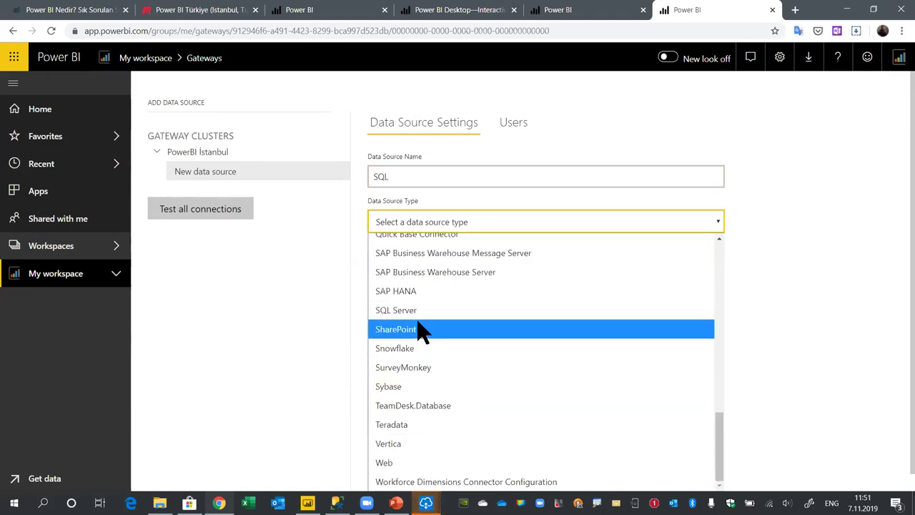
click(688, 310)
click(439, 265)
text(XPS15)
Set Basic authentication with username sa and the account password, add the source, and expand My workspace
click(411, 312)
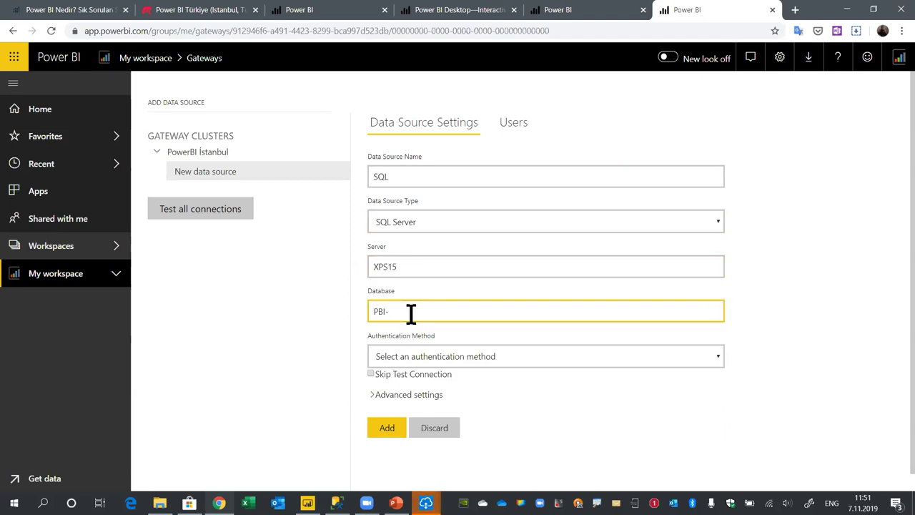
click(540, 356)
click(420, 397)
scroll(507, 392, down, 1)
click(425, 359)
text(sa)
click(422, 409)
text(12345)
key(Tab)
key(Return)
scroll(729, 243, up, 2)
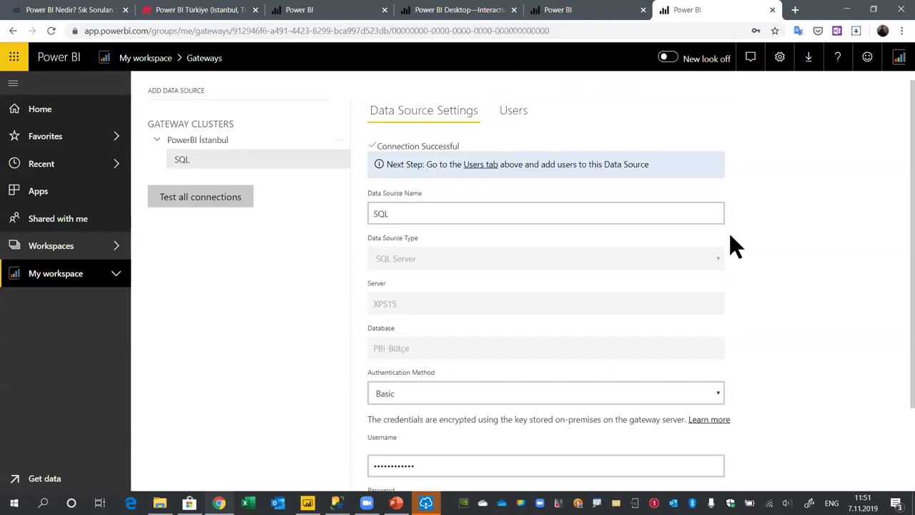
click(120, 279)
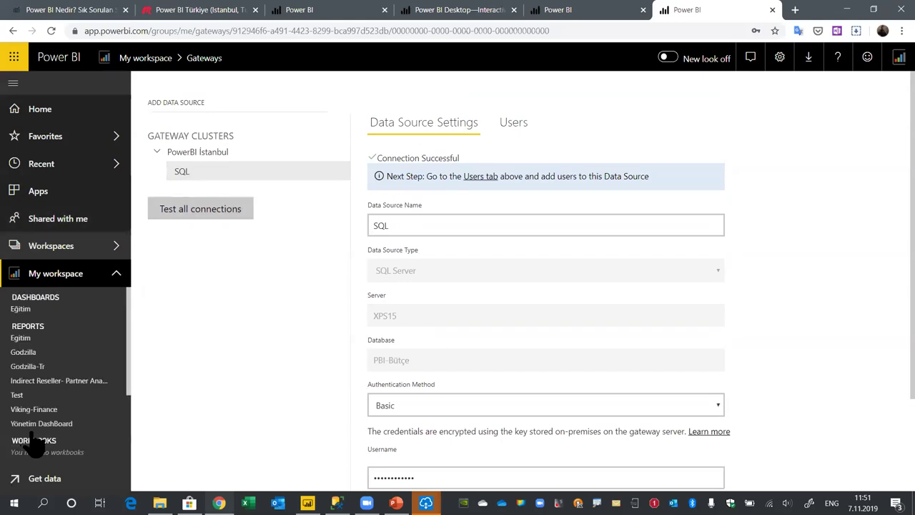
Open the Test dataset's settings and expand Gateway connection and Scheduled refresh
click(18, 395)
mouse_move(557, 385)
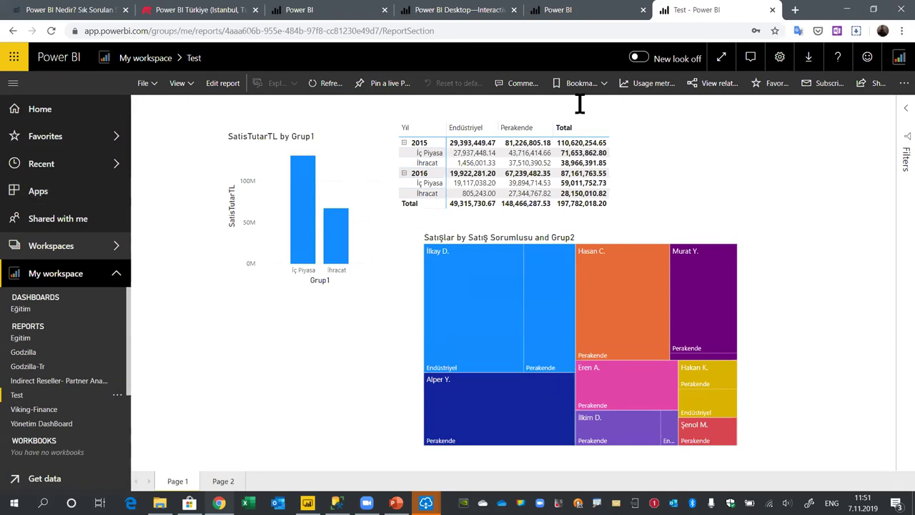
scroll(48, 429, down, 3)
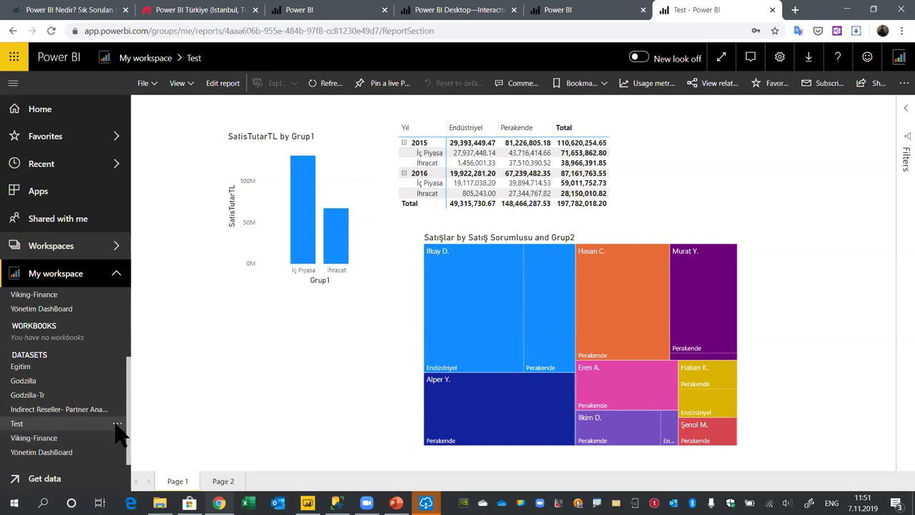
click(118, 424)
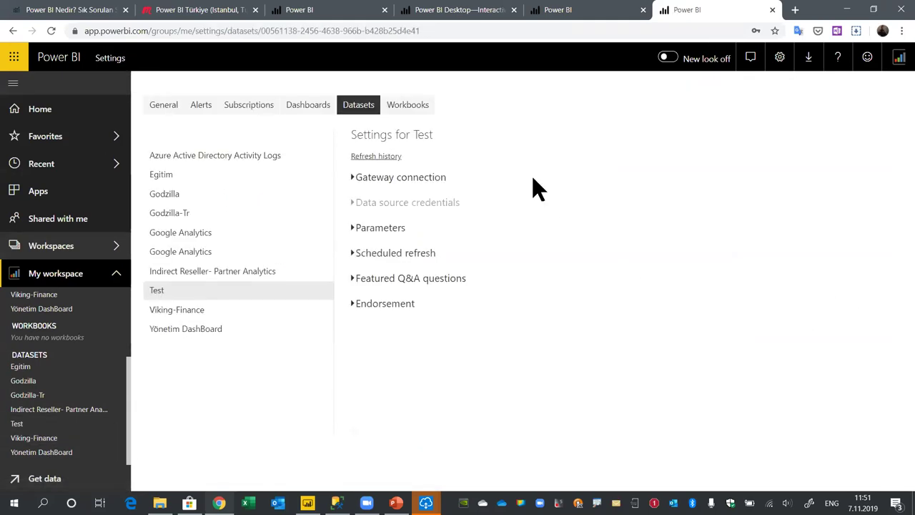
click(359, 181)
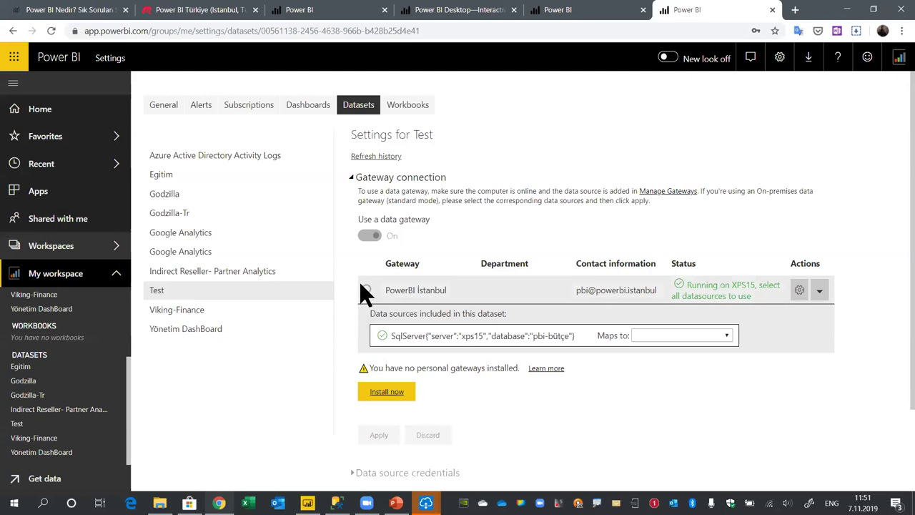
scroll(579, 436, down, 1)
scroll(543, 415, down, 2)
click(378, 420)
Check the PowerBI İstanbul gateway cluster settings, then return to the dataset's Scheduled refresh section
scroll(797, 361, down, 1)
scroll(797, 361, down, 3)
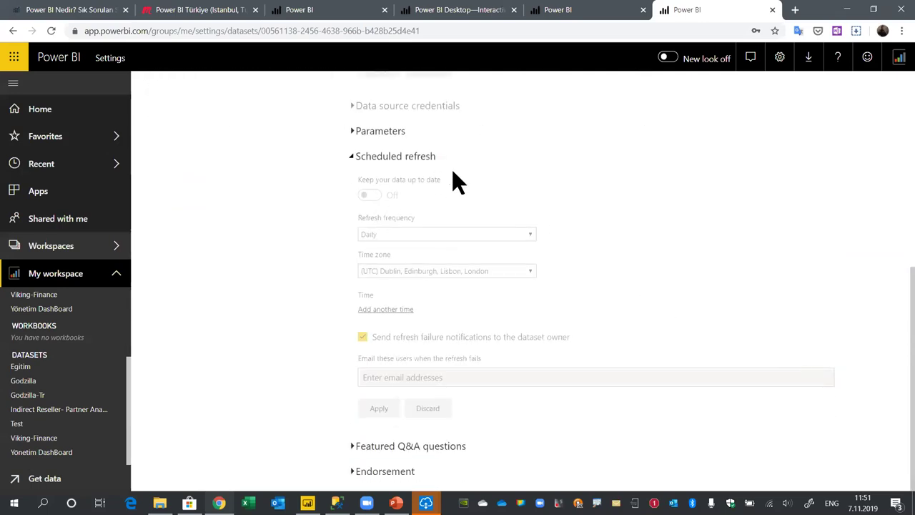
scroll(868, 249, up, 5)
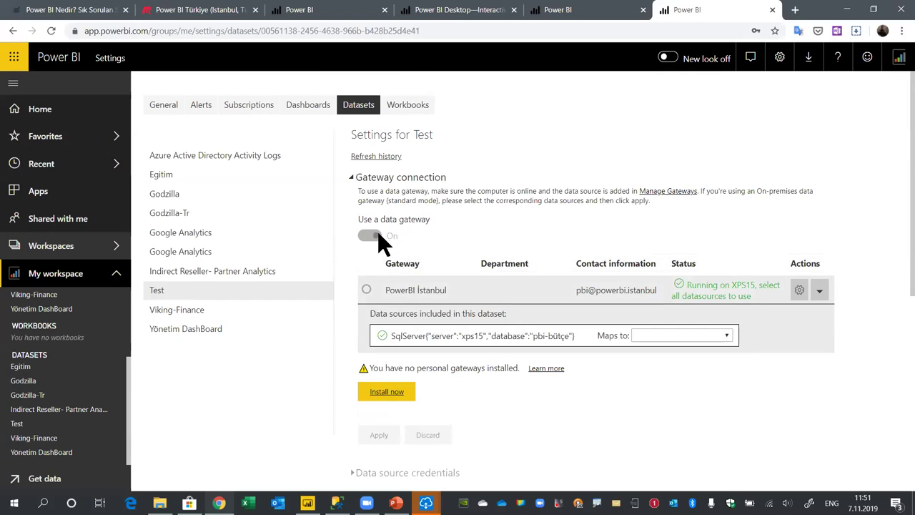
click(800, 290)
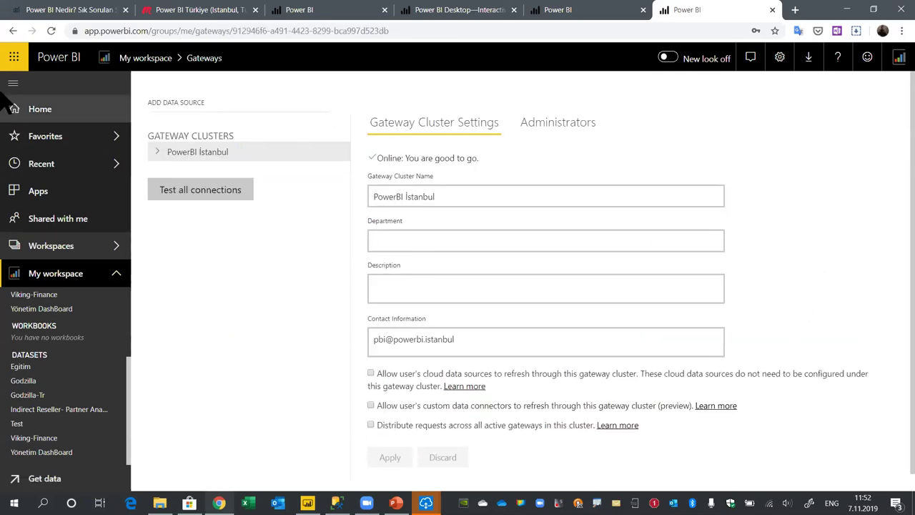
click(13, 31)
click(358, 253)
scroll(333, 210, down, 2)
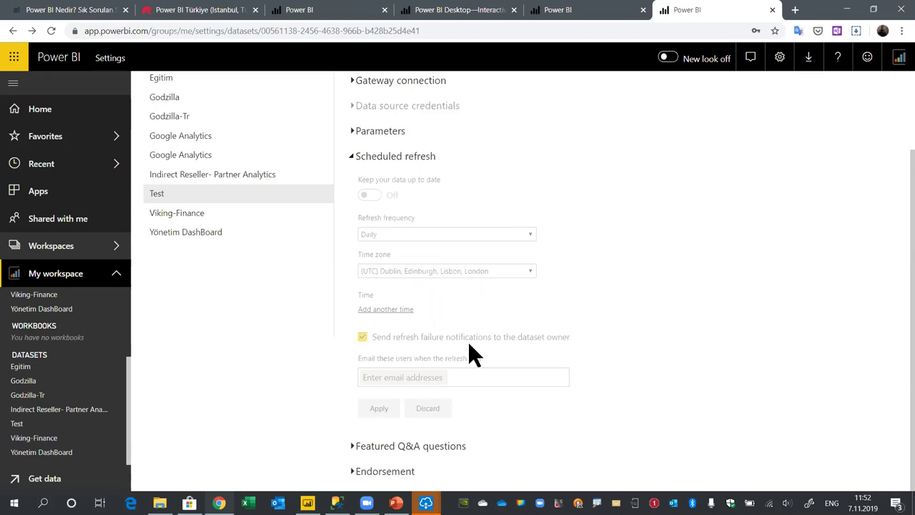
scroll(507, 232, up, 2)
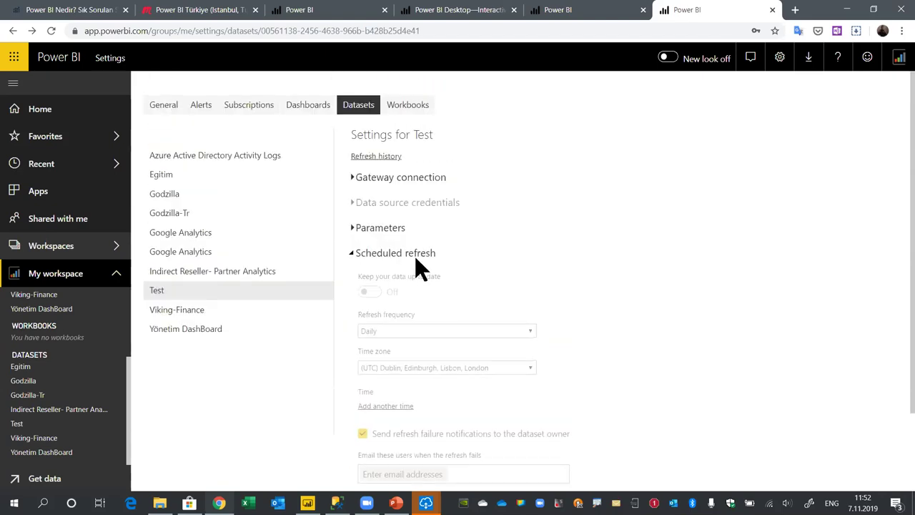
Review the gateway connection again, then open My workspace from the Workspaces list
click(351, 178)
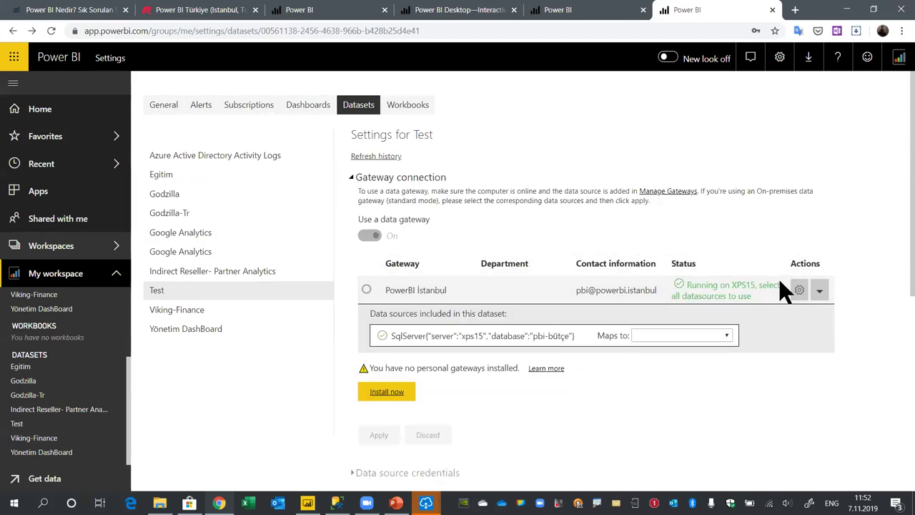
scroll(812, 322, down, 5)
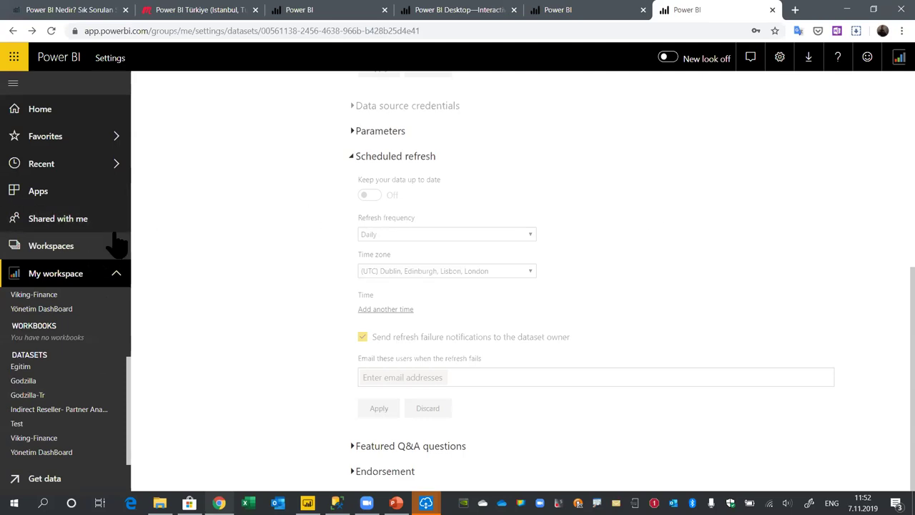
click(111, 243)
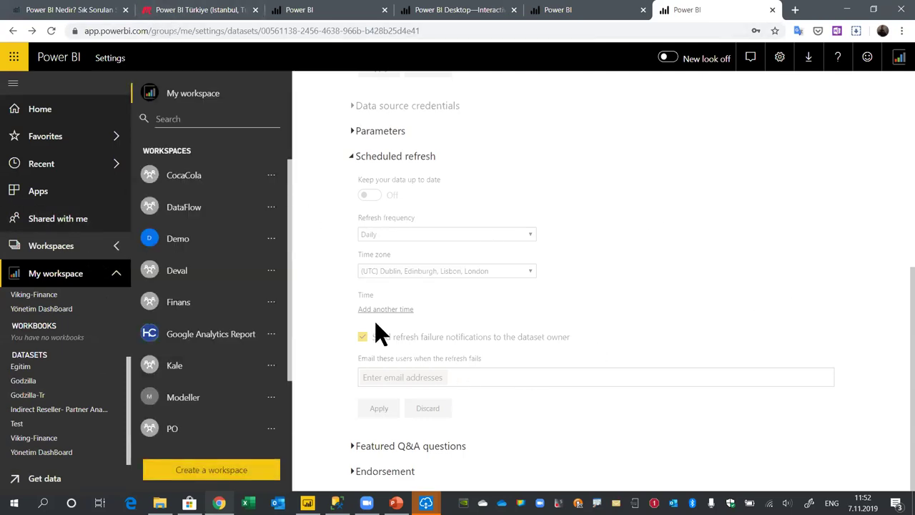
scroll(250, 333, down, 2)
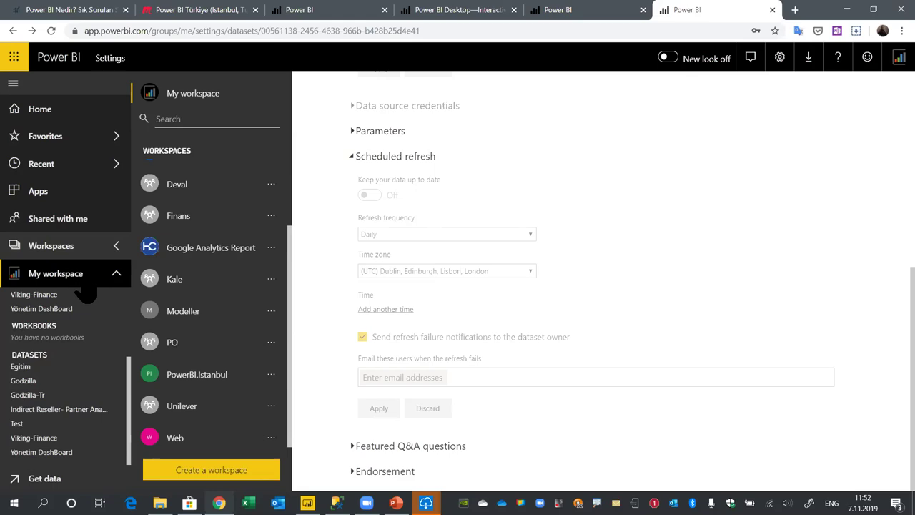
click(84, 283)
Open the Test report from the Reports list in My workspace
click(238, 149)
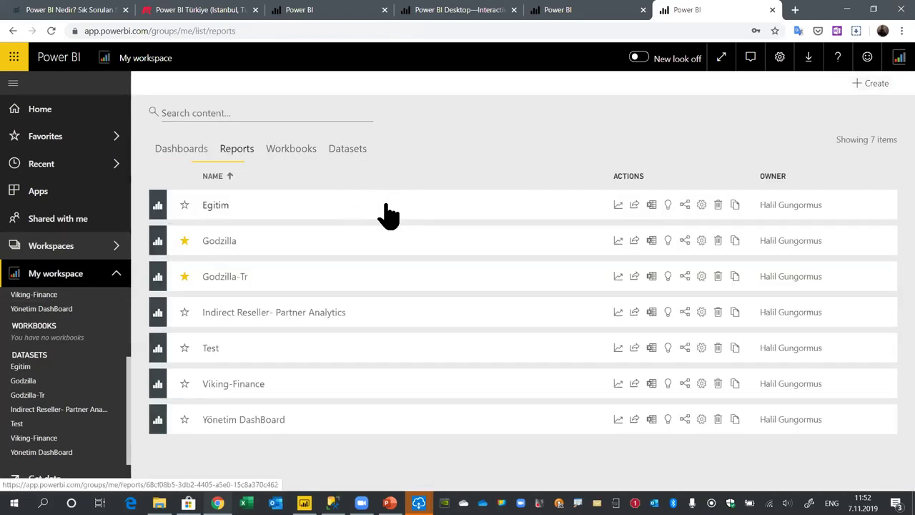
click(211, 348)
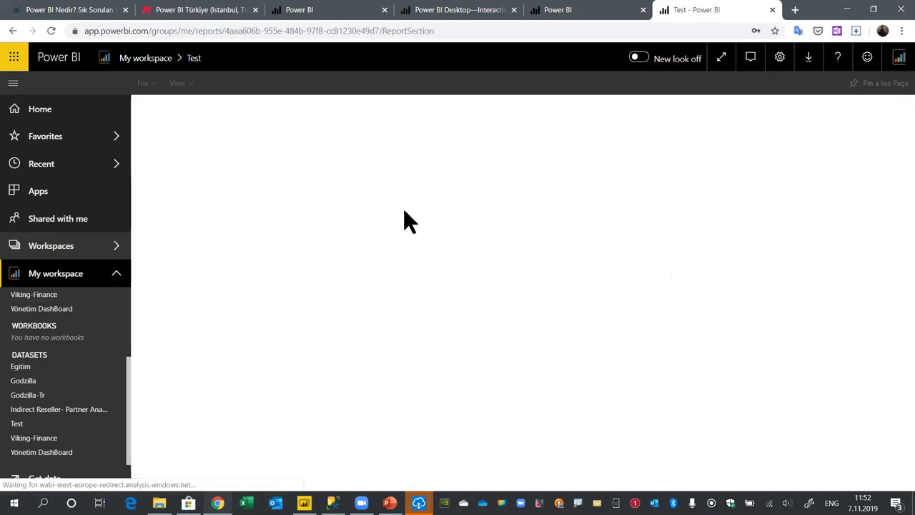
mouse_move(638, 280)
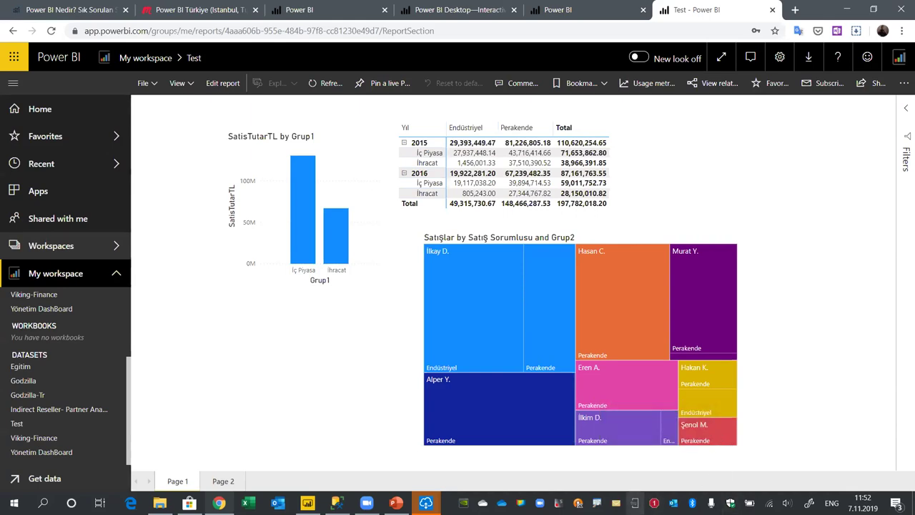
right_click(635, 503)
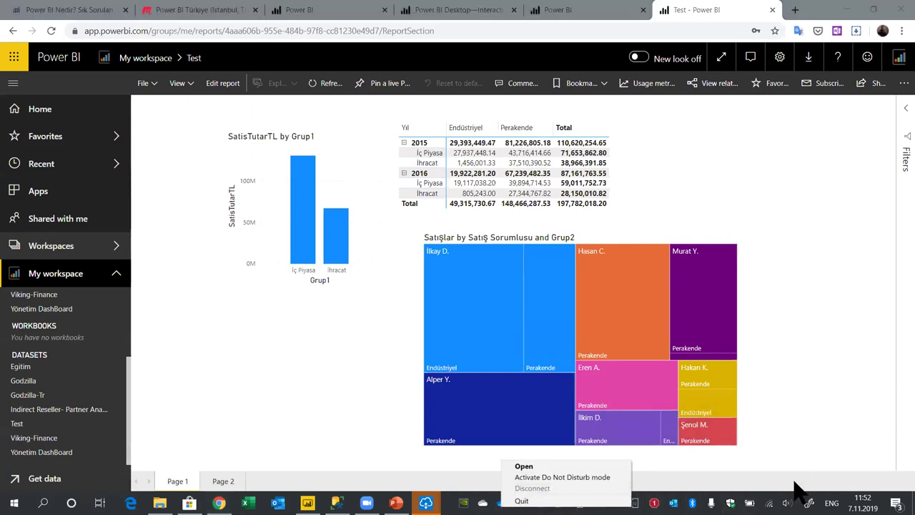
Open Your Phone, browse its Phone, Notifications and Mirroring pages, then close it
click(522, 500)
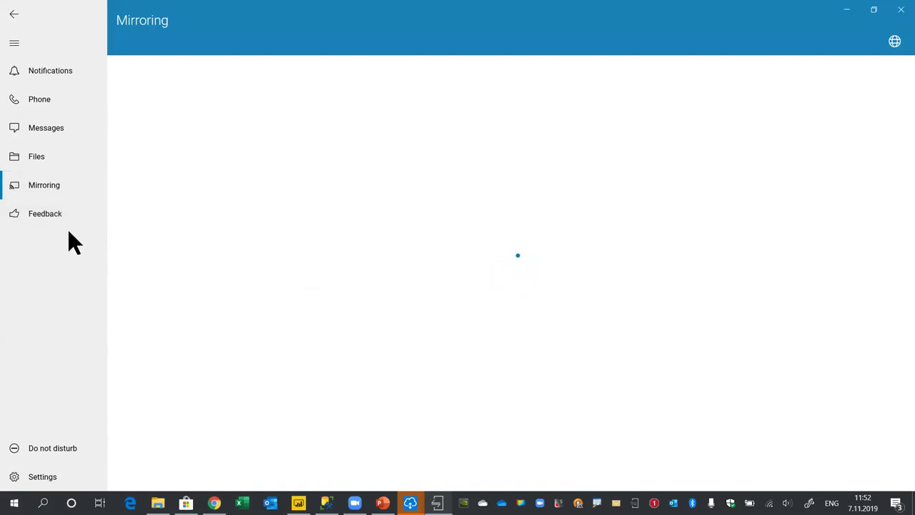
click(37, 101)
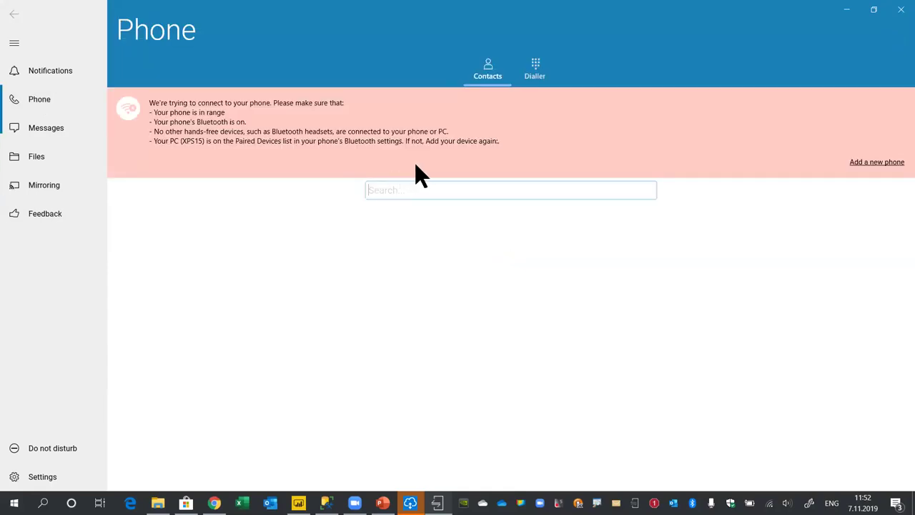
click(41, 74)
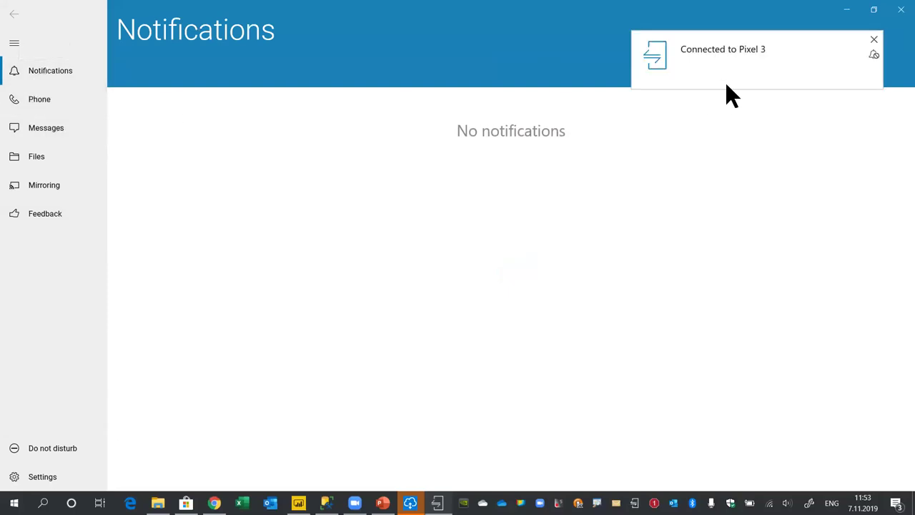
click(68, 189)
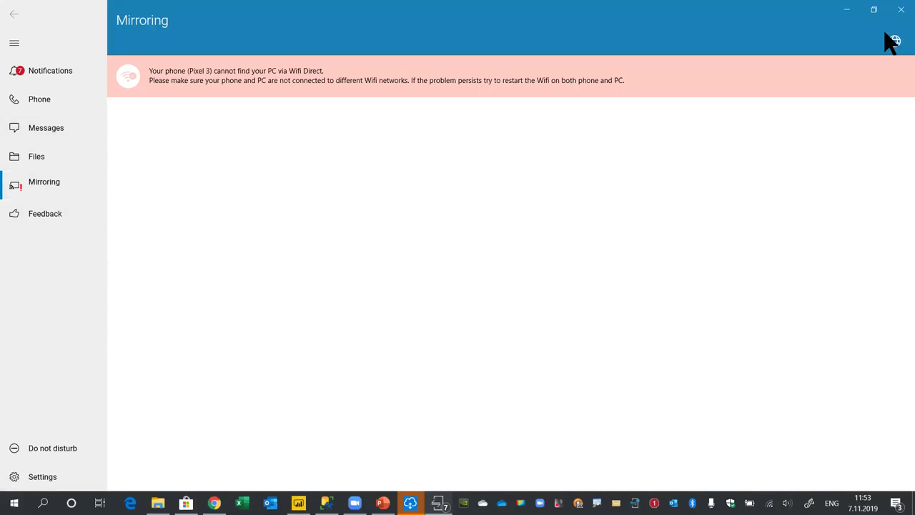
click(900, 10)
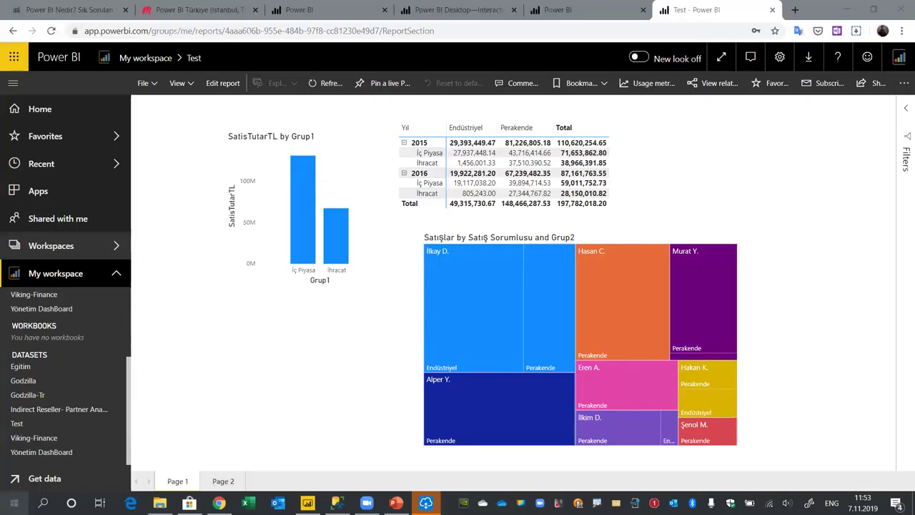
Search Windows for 'power bi' and launch the Power BI app
click(43, 503)
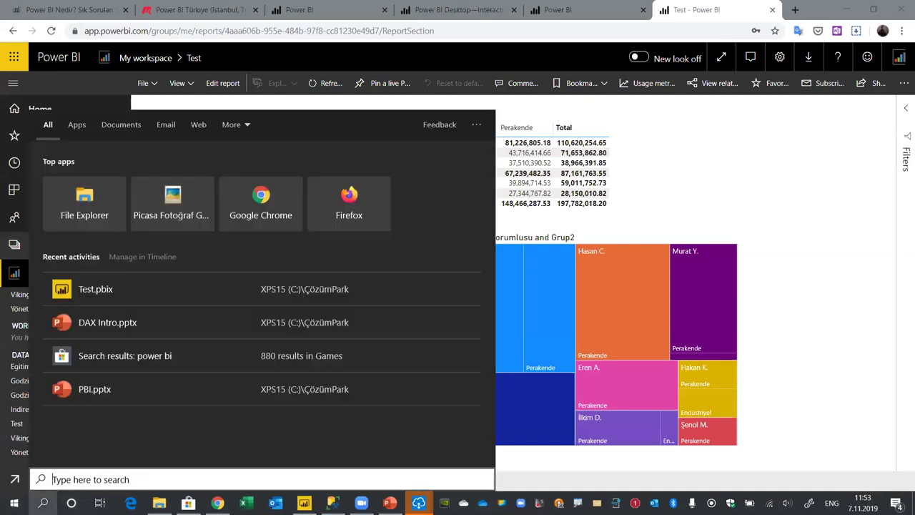
text(power)
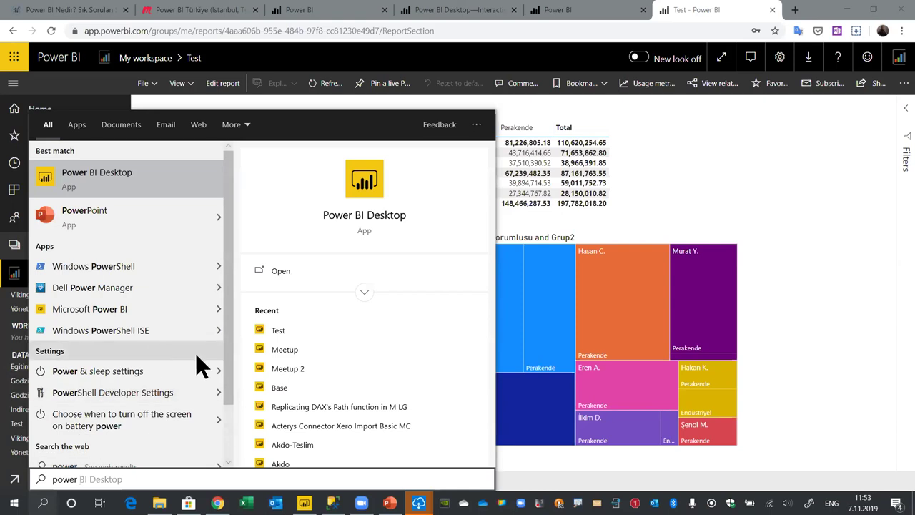
click(43, 503)
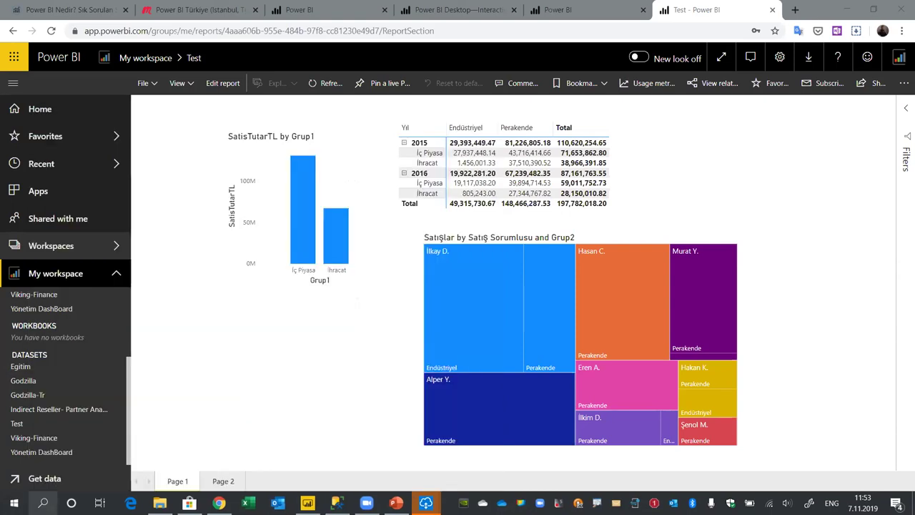
click(42, 503)
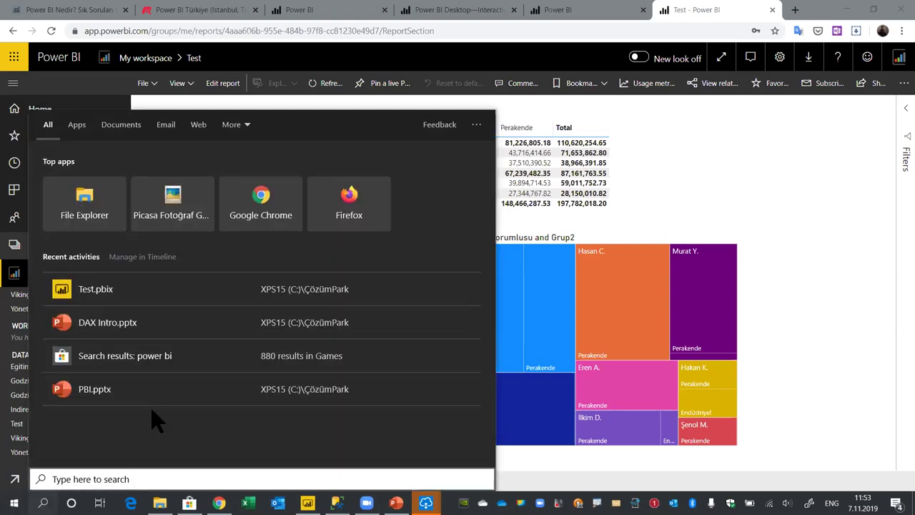
text(ov)
key(BackSpace)
key(BackSpace)
text(power bi)
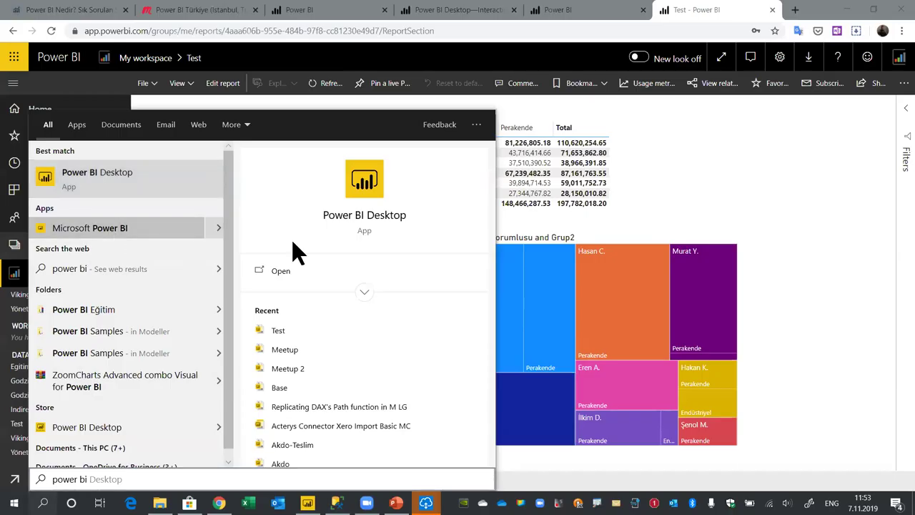
key(Return)
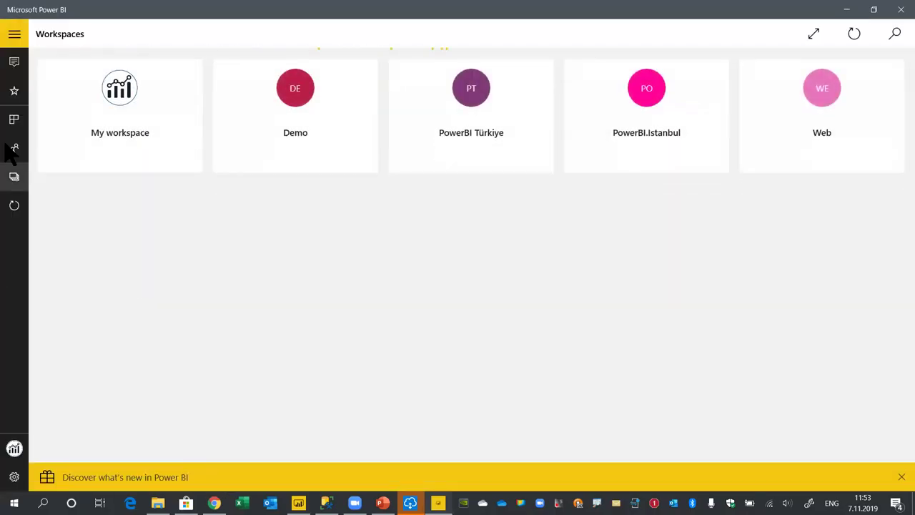
Open the Pbi Meetup report from My workspace, then show the list of workspaces
click(122, 94)
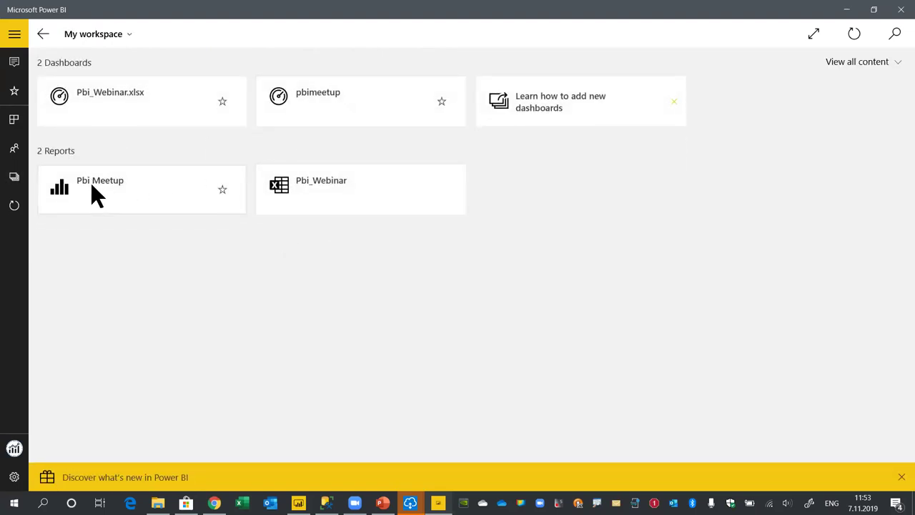
click(70, 190)
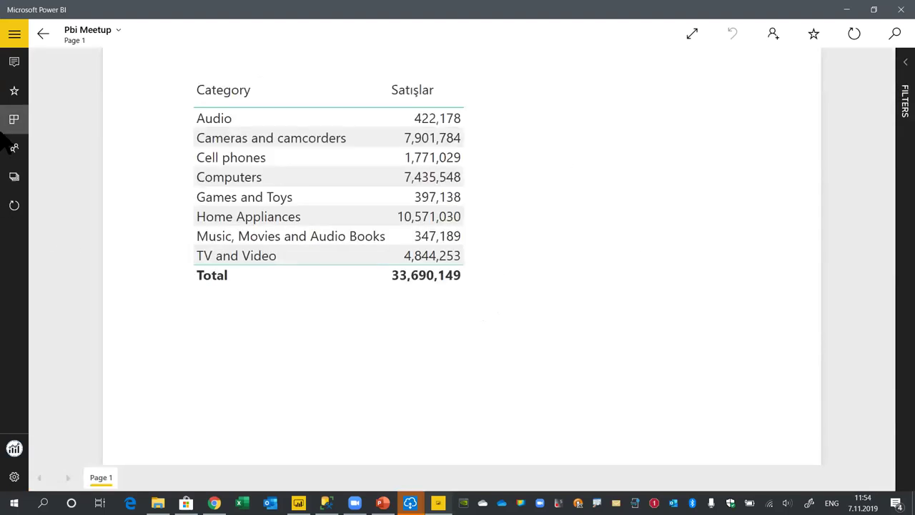
click(15, 33)
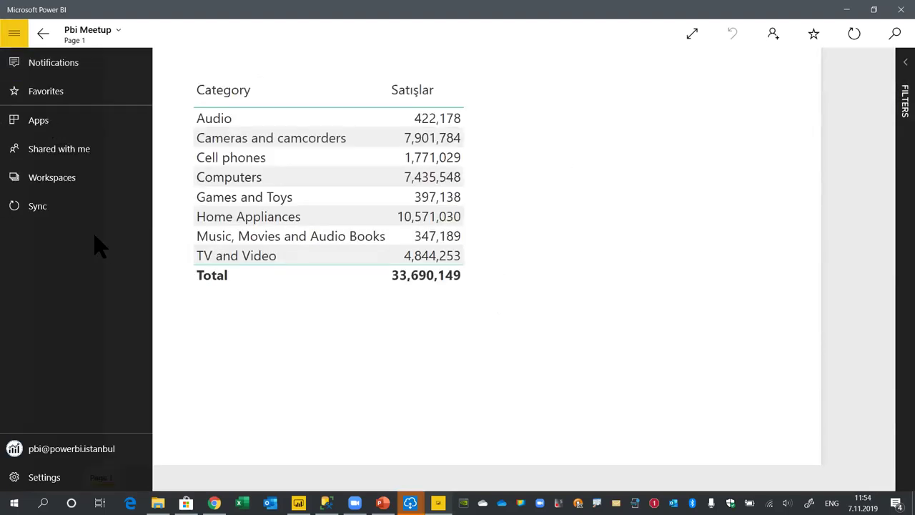
click(70, 179)
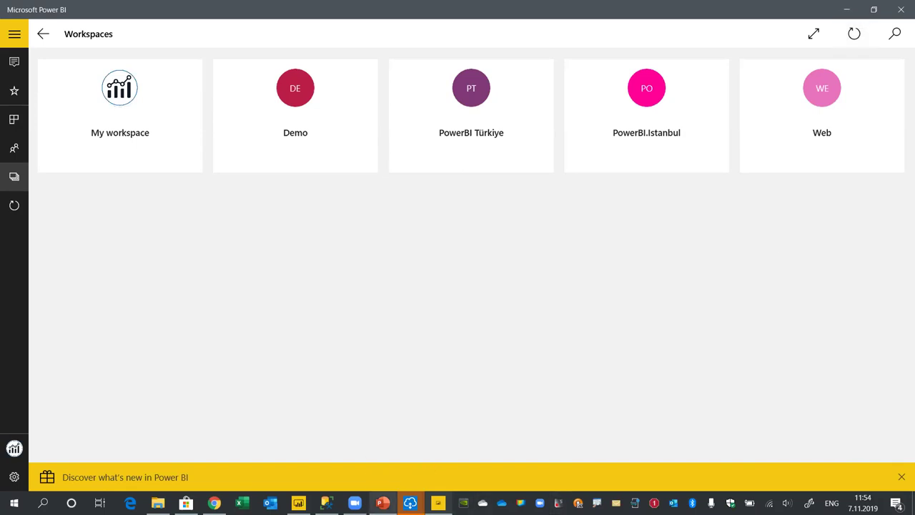
click(382, 502)
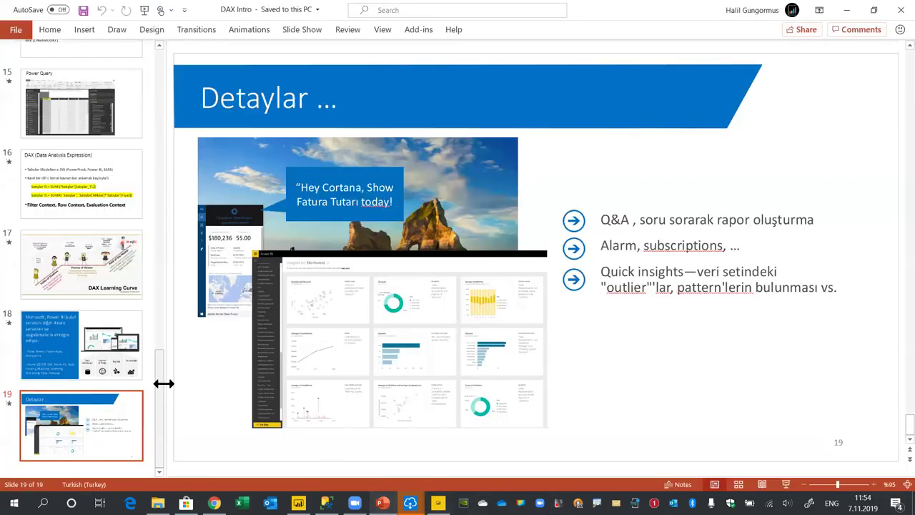
Step through slides 2 and 3 to slide 4, Power BI Kullanmaya Başlamak İçin, then return to Power BI
scroll(100, 179, up, 20)
click(95, 173)
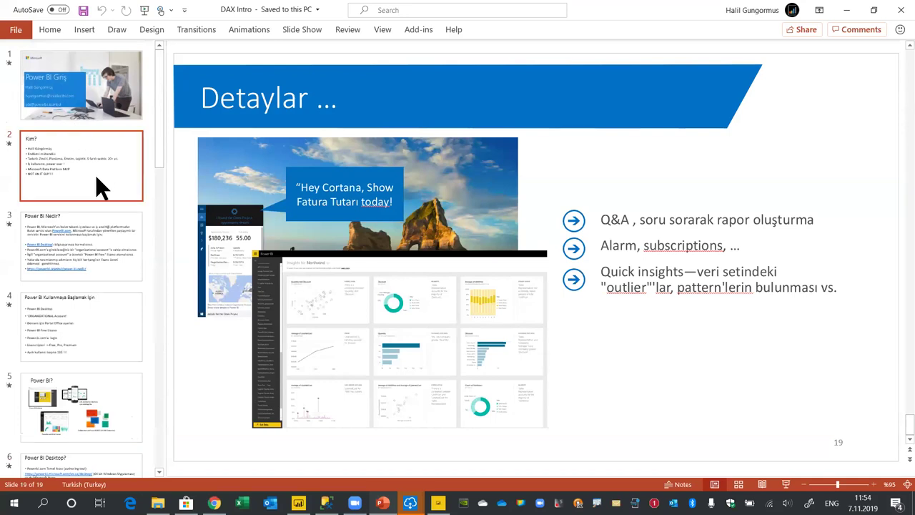
click(106, 276)
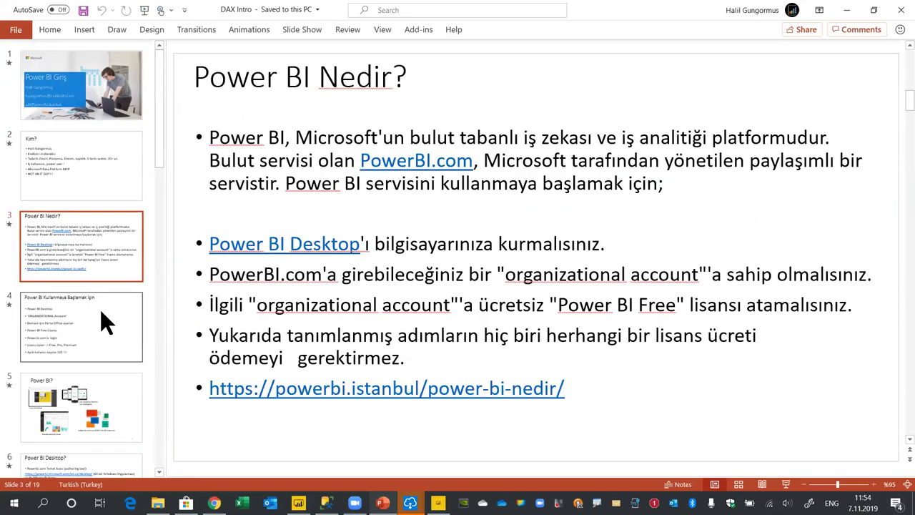
click(100, 309)
click(440, 276)
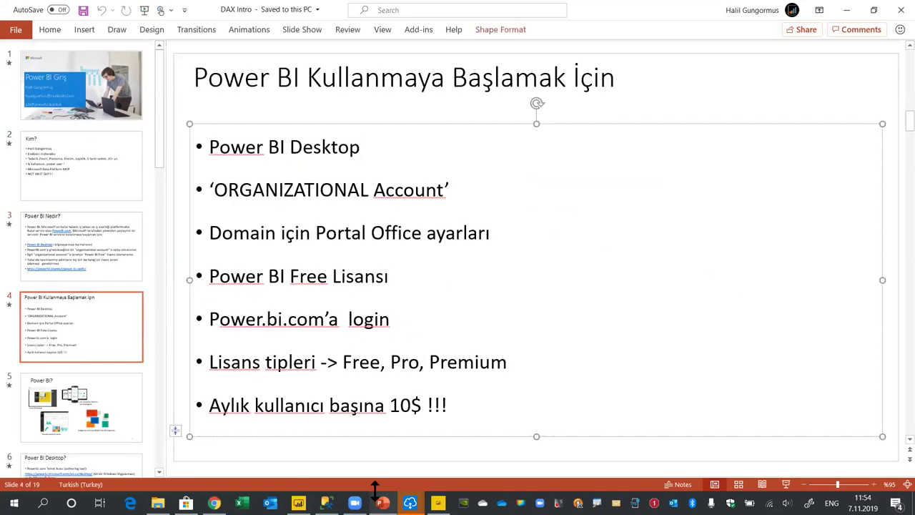
click(298, 502)
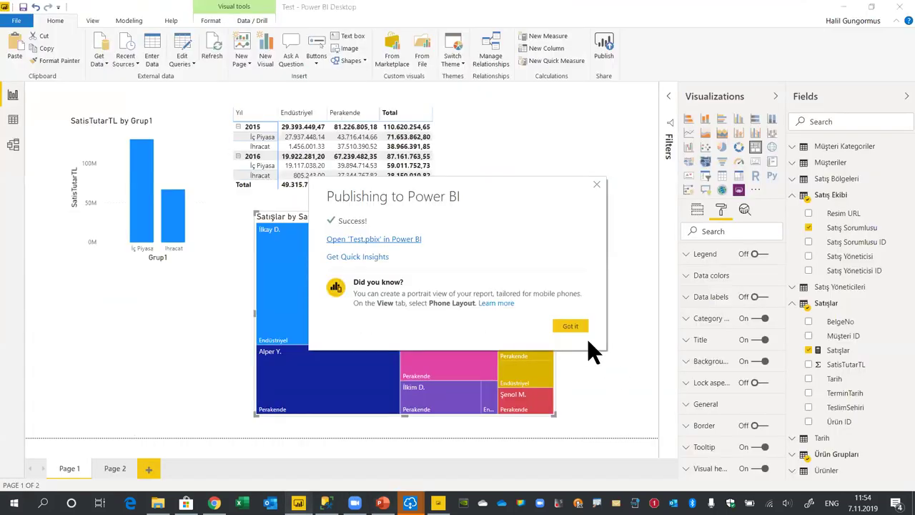
Dismiss the publish-success message and glance at the Get Data source list
click(570, 323)
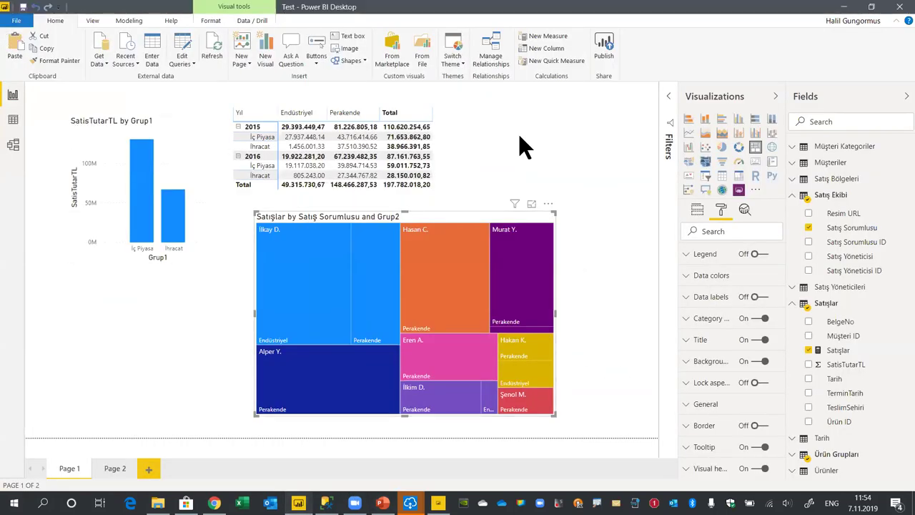
click(100, 63)
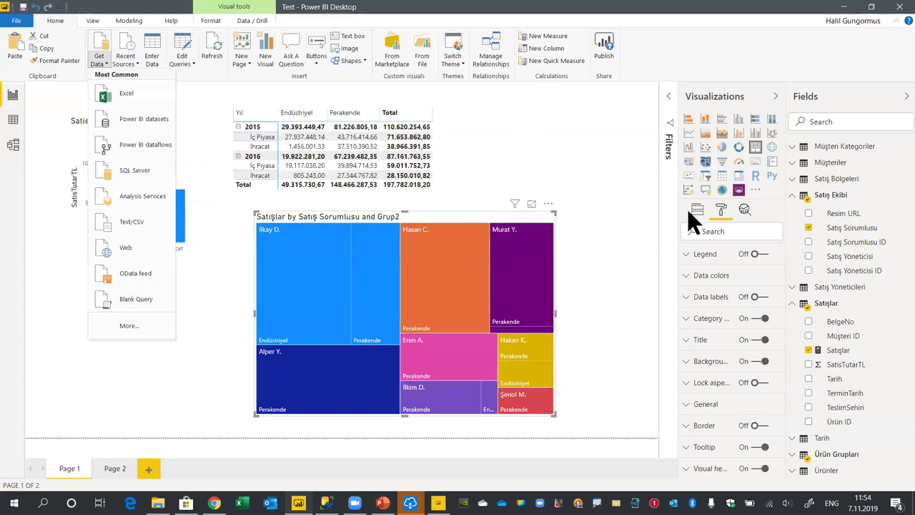
click(524, 162)
Browse the Ürün Grupları, Satış Yöneticileri, Satış Bölgeleri, Müşteriler and Satış Ekibi queries, then Close & Apply
click(180, 56)
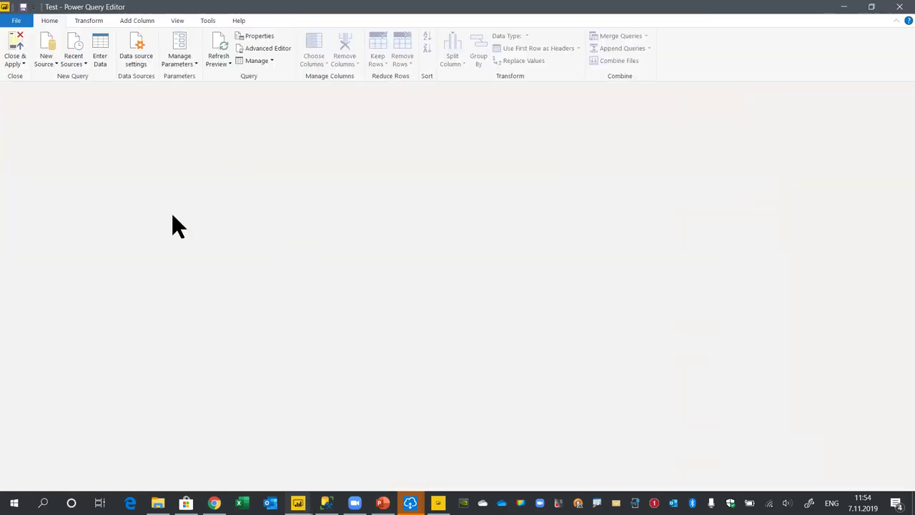
click(37, 126)
click(43, 170)
click(39, 200)
click(48, 226)
click(31, 210)
click(41, 185)
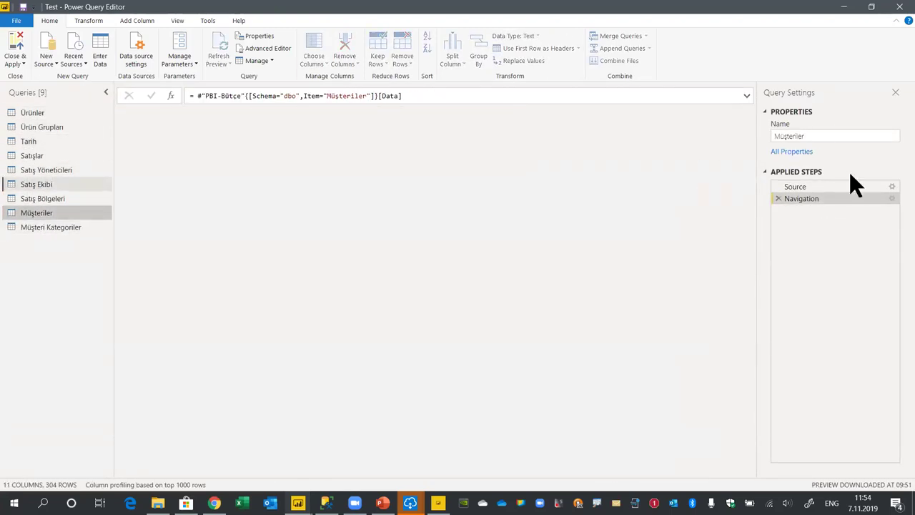
click(15, 43)
Review the model relationship diagram, then nudge the treemap slightly left and down
click(13, 145)
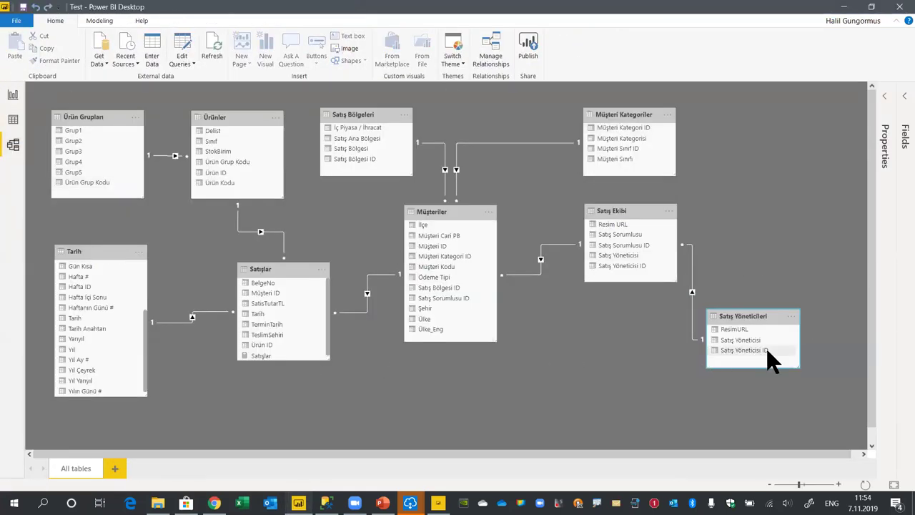
click(13, 94)
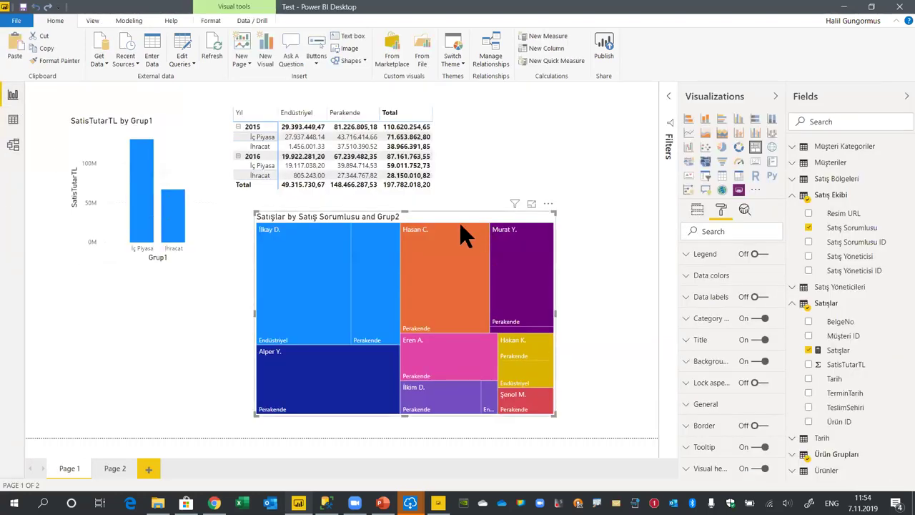
drag(459, 222, 427, 244)
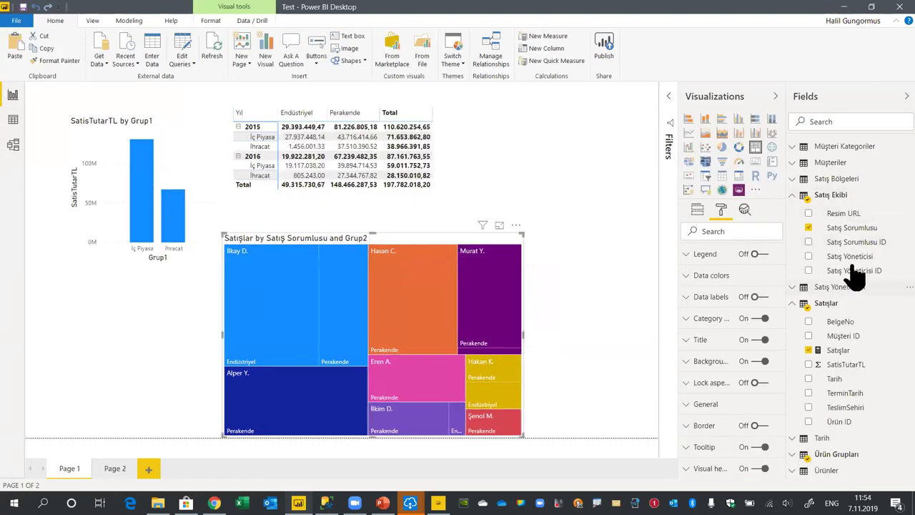
Display and select the Satışlar measure's SUM formula
click(843, 350)
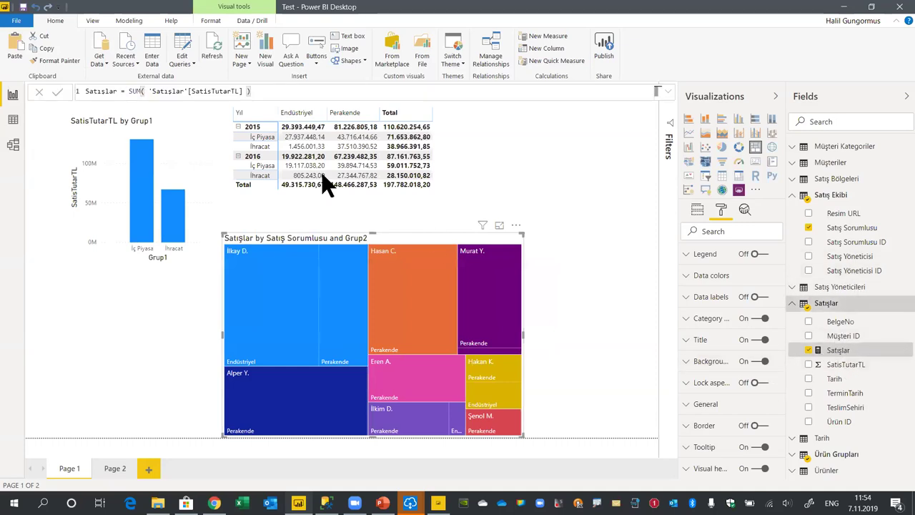
drag(284, 91, 53, 88)
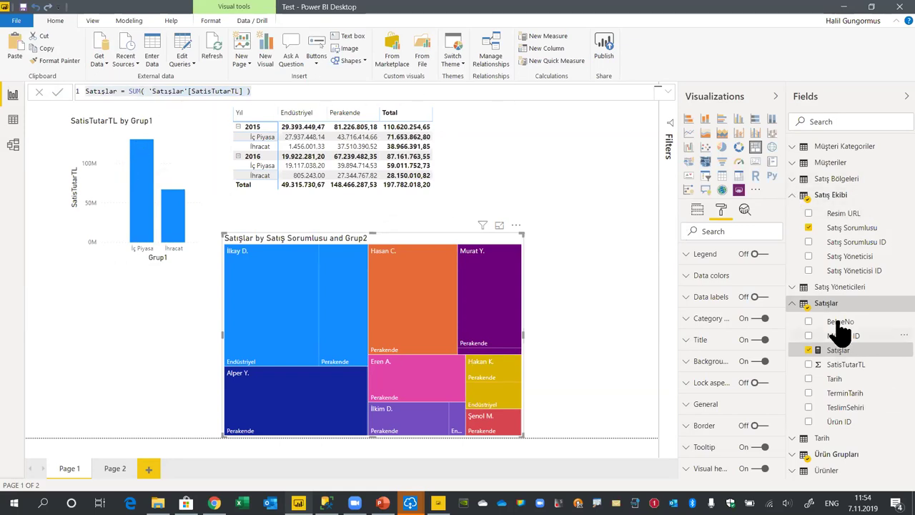
right_click(828, 303)
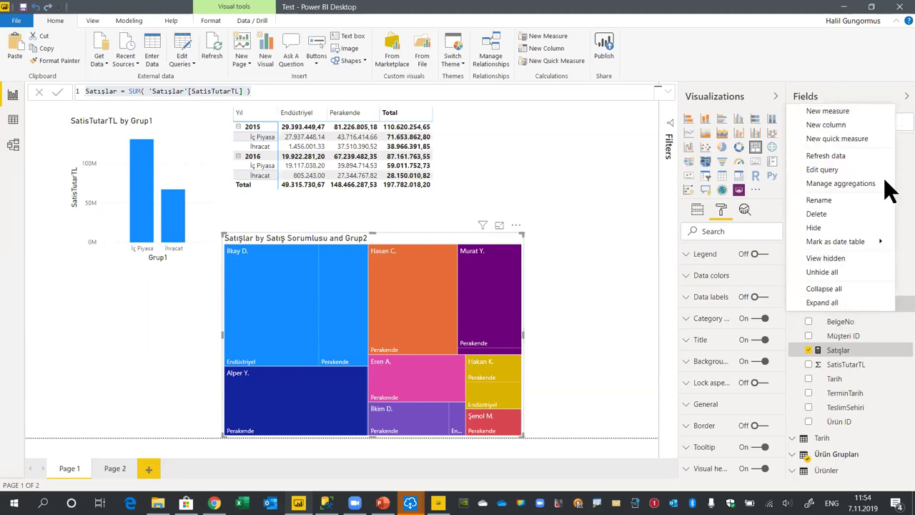
Add a Year-to-date total quick measure on Satışlar by Tarih, giving TOTALYTD([Satışlar]; 'Tarih'[Tarih])
click(850, 139)
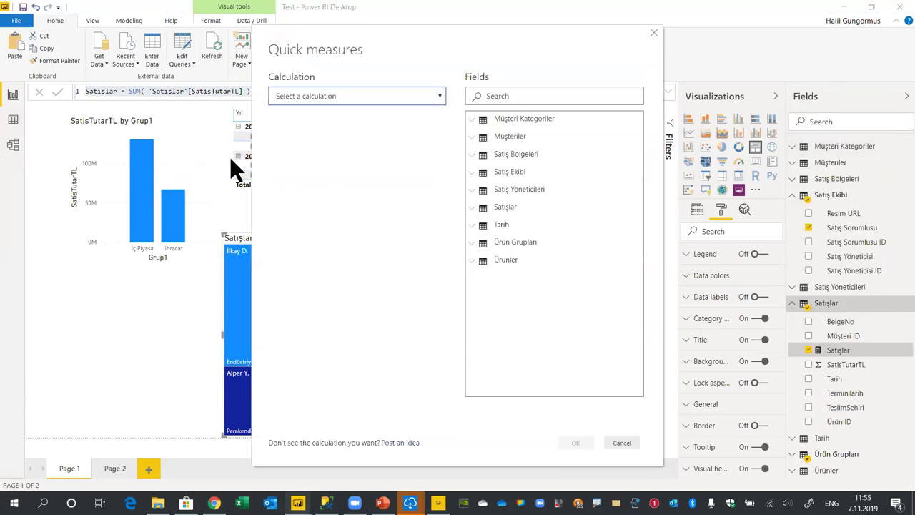
click(364, 100)
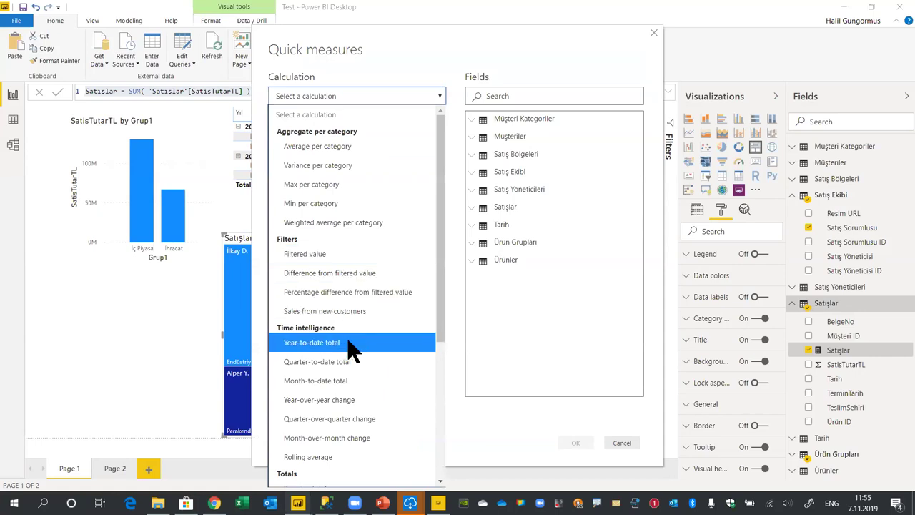
click(341, 345)
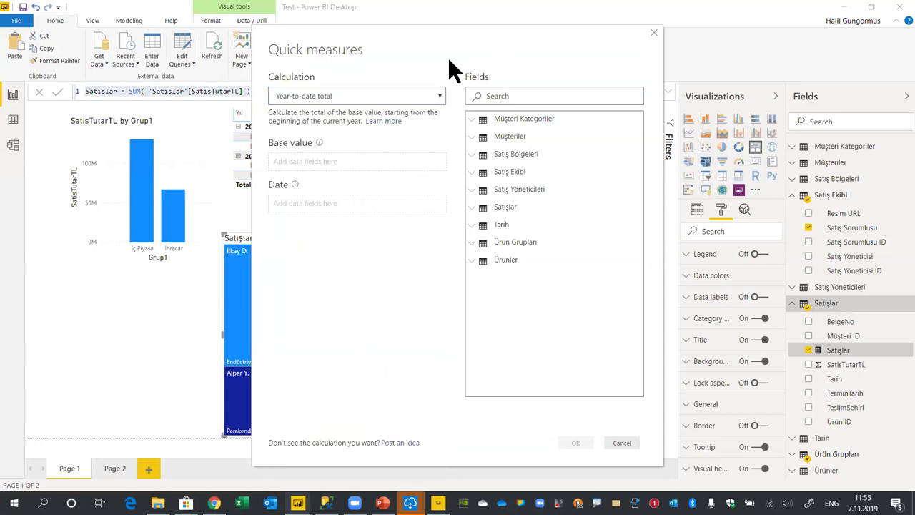
click(473, 208)
drag(500, 252, 354, 164)
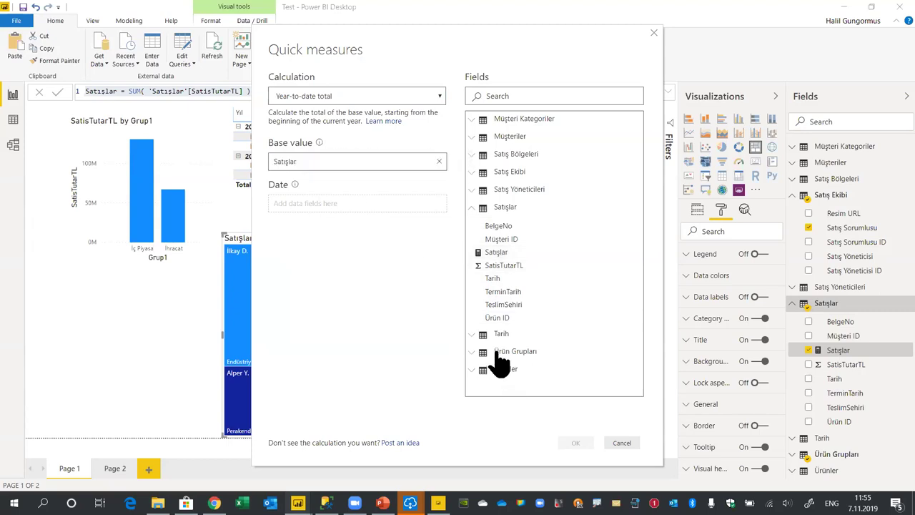
click(472, 335)
scroll(531, 341, down, 4)
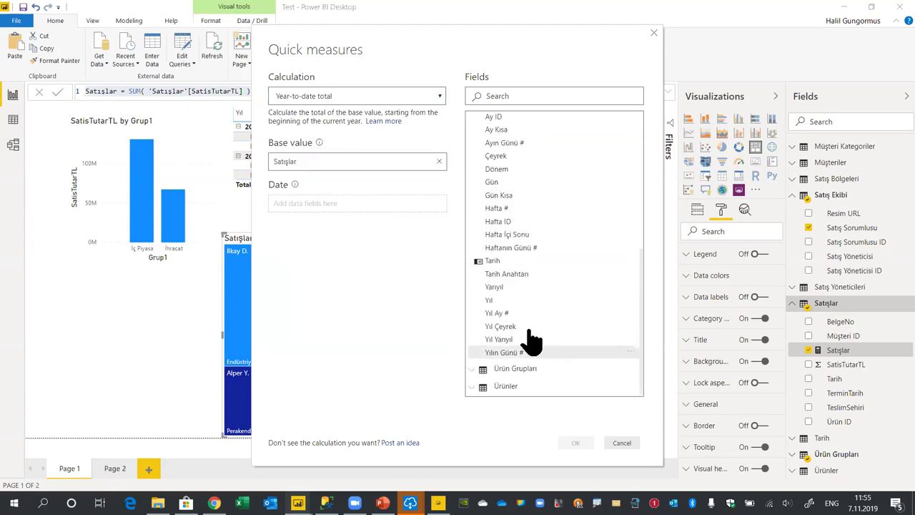
drag(501, 260, 361, 215)
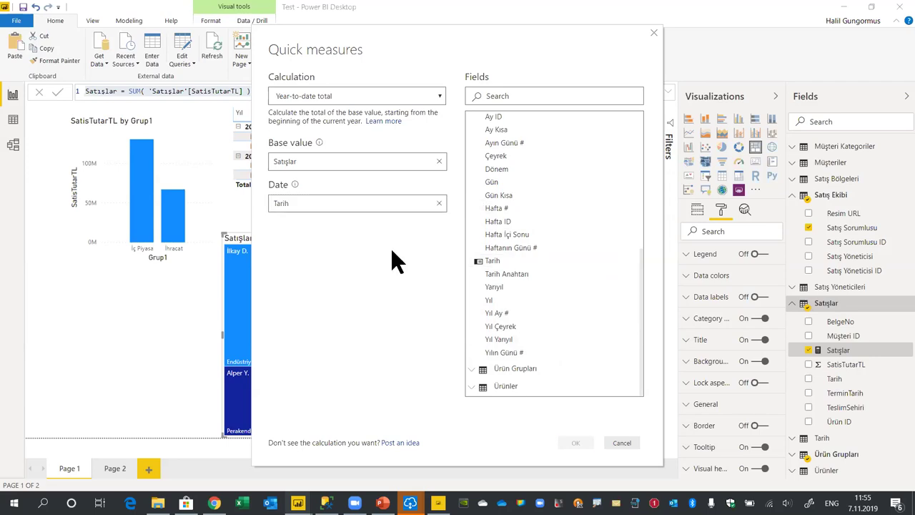
click(574, 444)
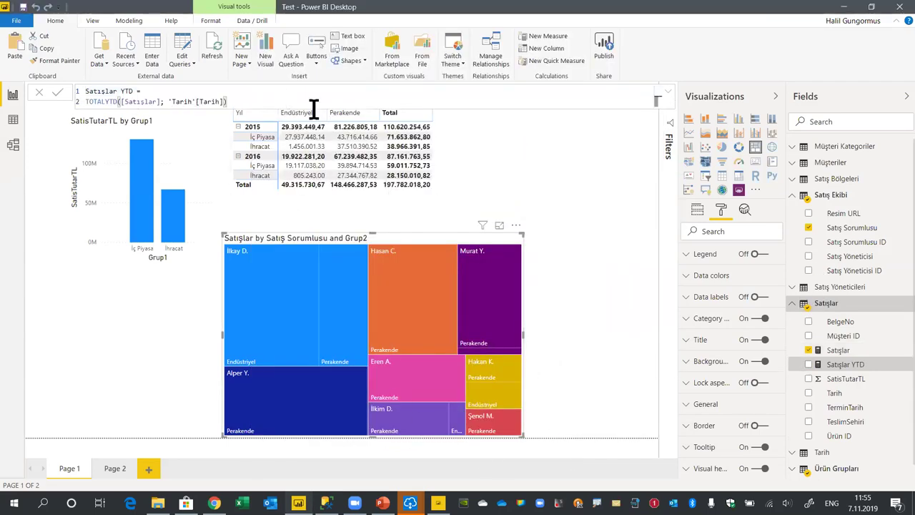
drag(256, 100, 40, 69)
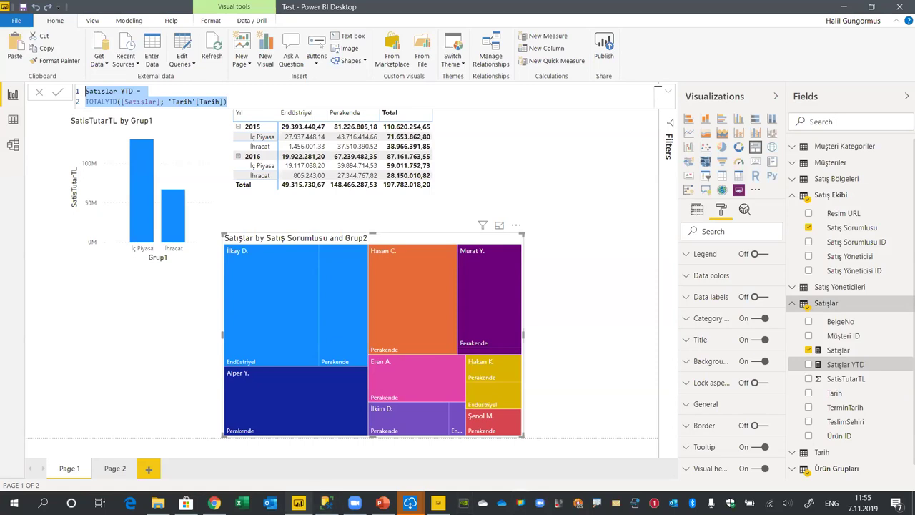
mouse_move(409, 502)
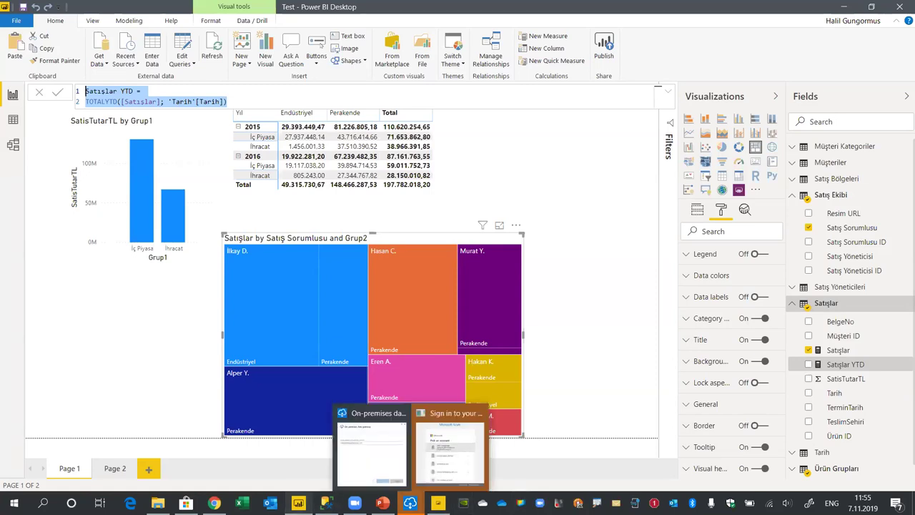
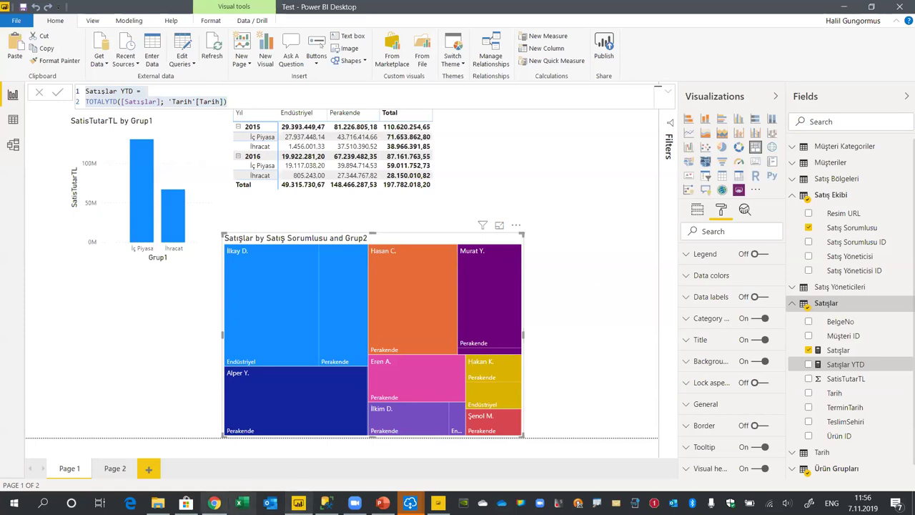
Bring the published Test report in the Power BI service to the front in Chrome
click(214, 503)
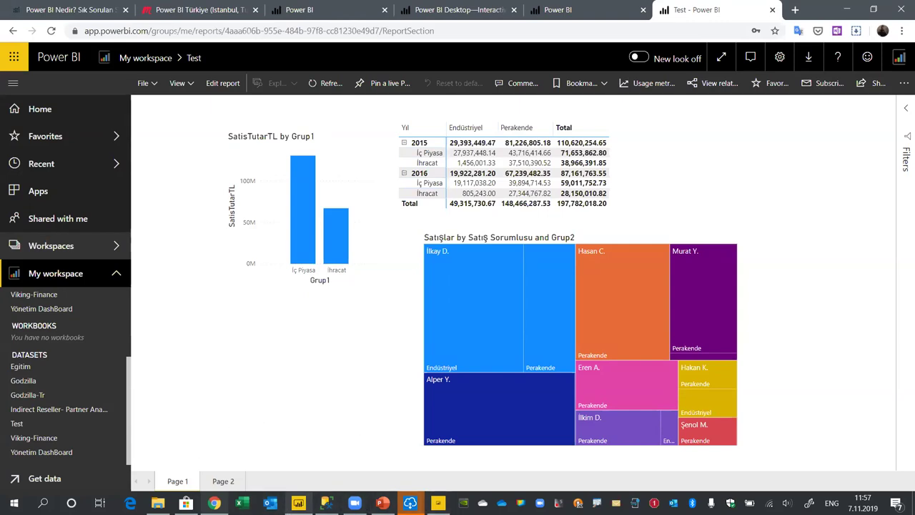
Compare the Desktop Test report with its browser copy, finishing back in Power BI Desktop
mouse_move(299, 502)
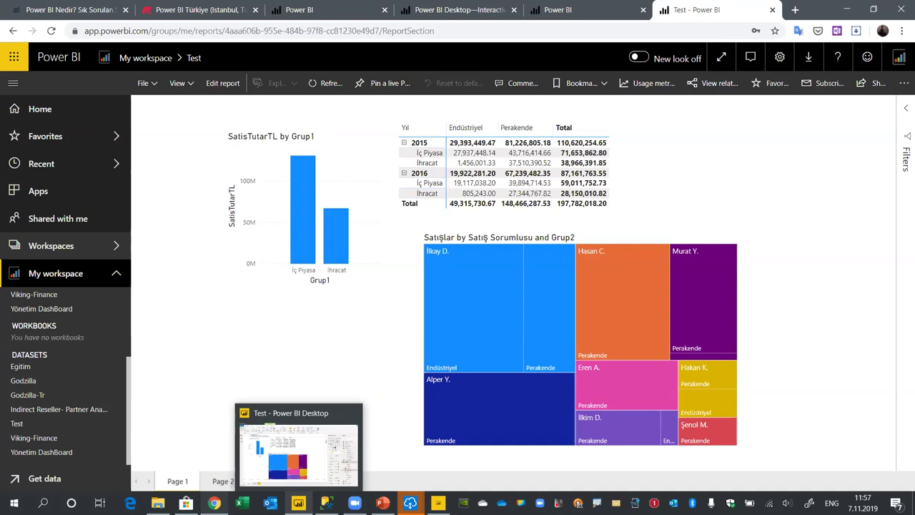
click(317, 420)
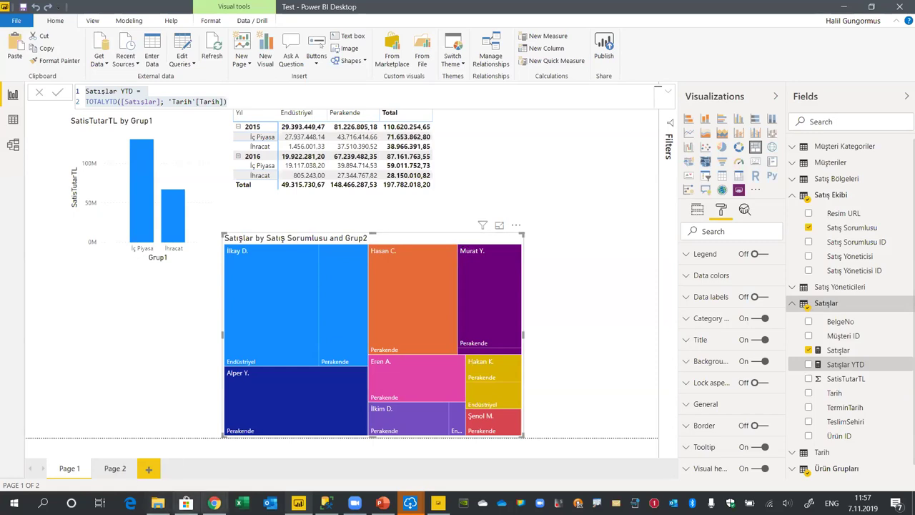
mouse_move(214, 503)
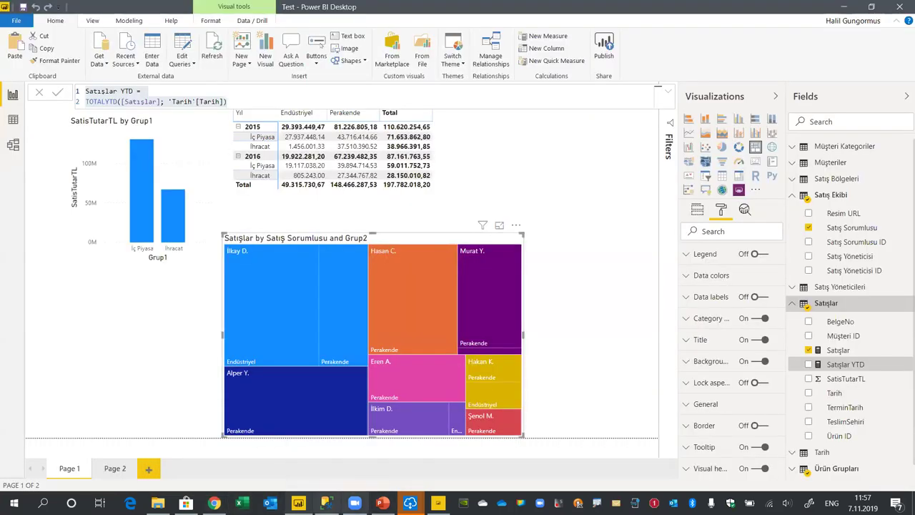
key(alt+Tab)
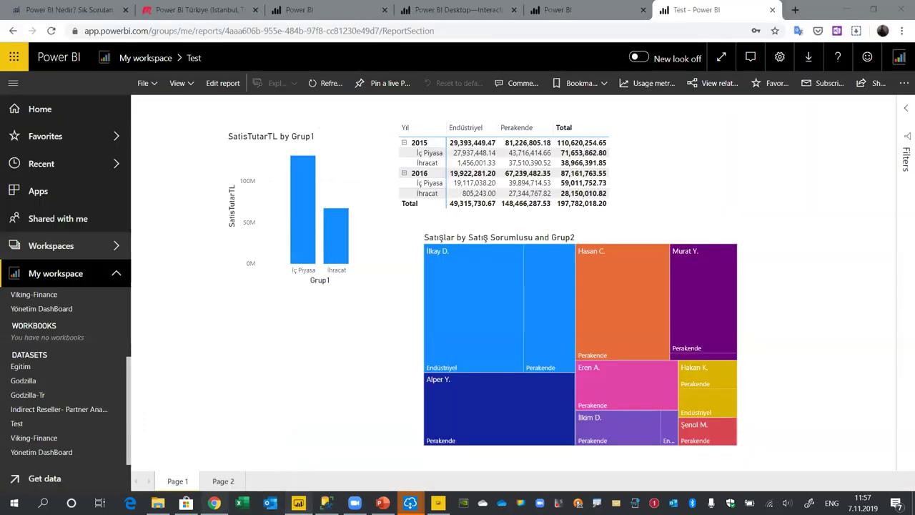
key(alt+Tab)
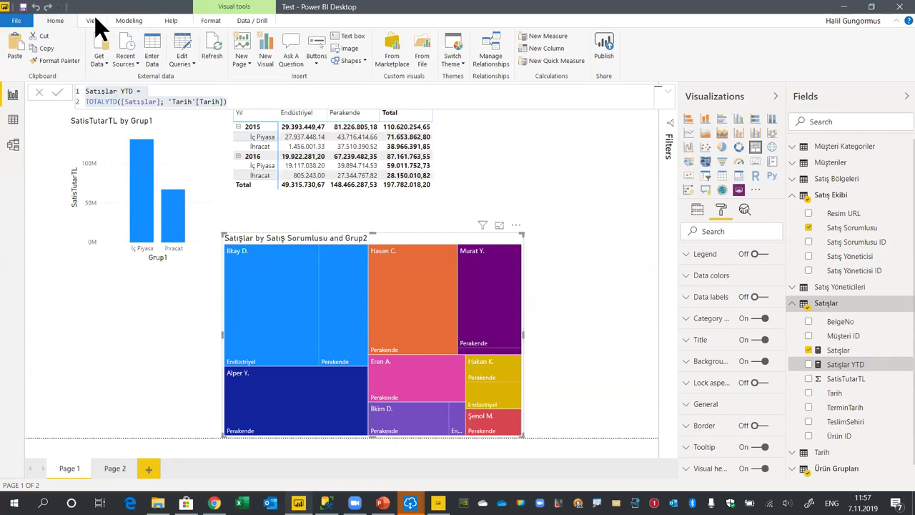
Open Manage Roles under Modeling, cancel without adding a role, then view the service's Row-Level Security page
click(95, 21)
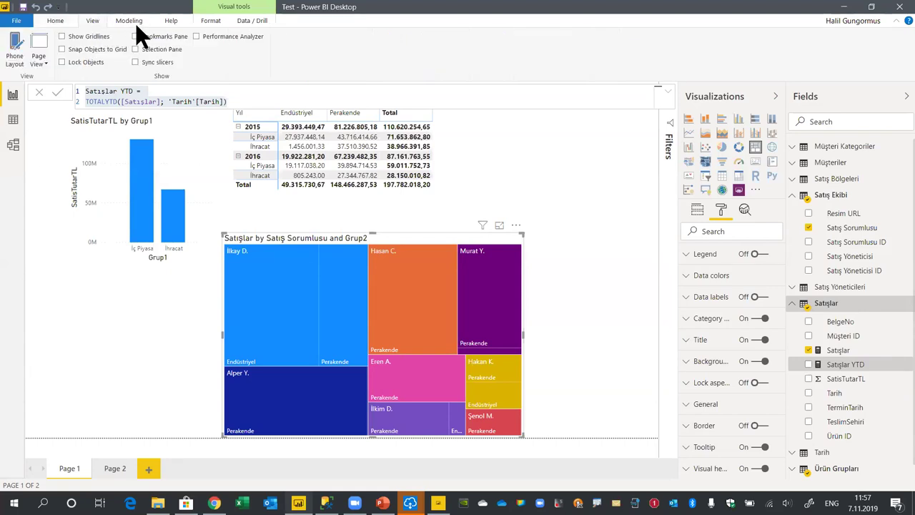
click(130, 22)
click(429, 52)
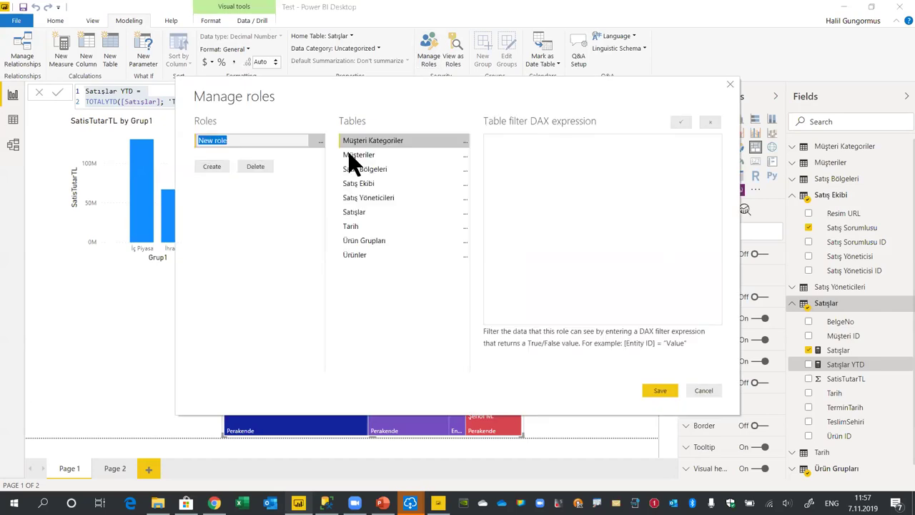
click(704, 390)
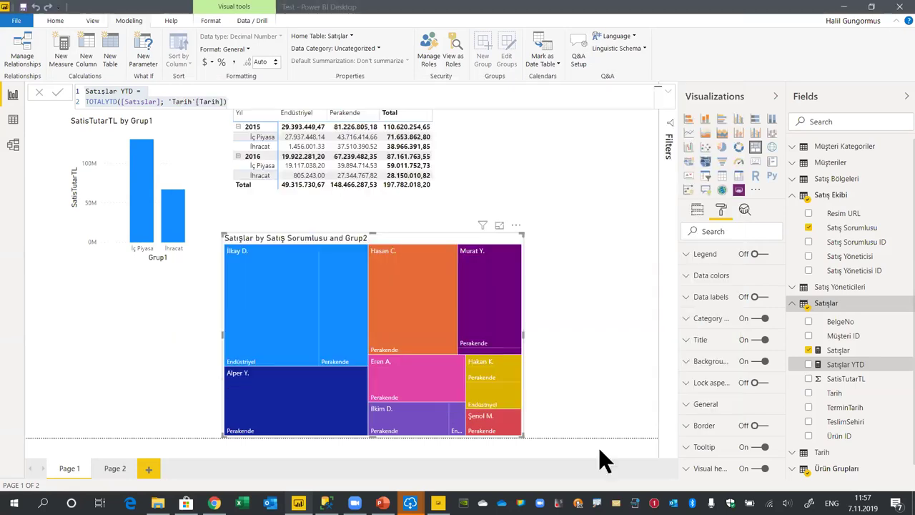
click(213, 503)
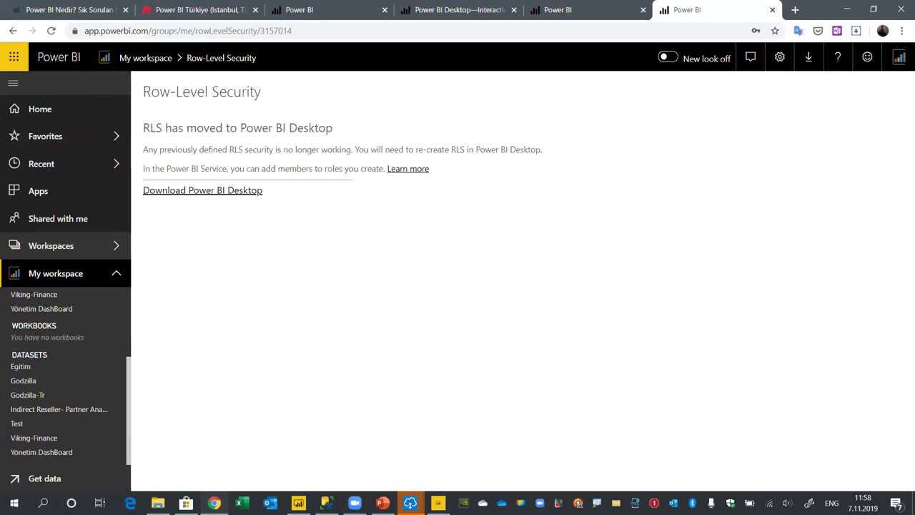
Return from the Row-Level Security page to the Test report in Power BI Desktop
click(298, 502)
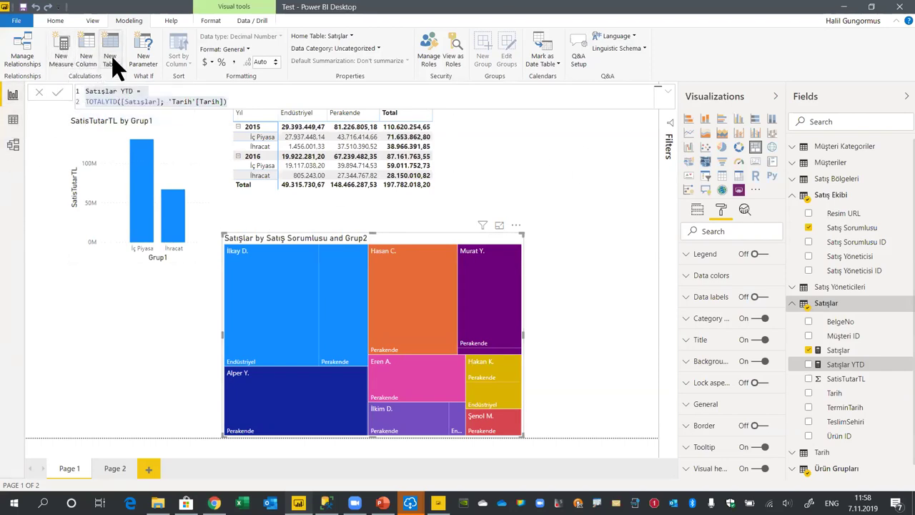
Choose Excel as the data source and open the Bütçe-Eğitim workbook
click(55, 19)
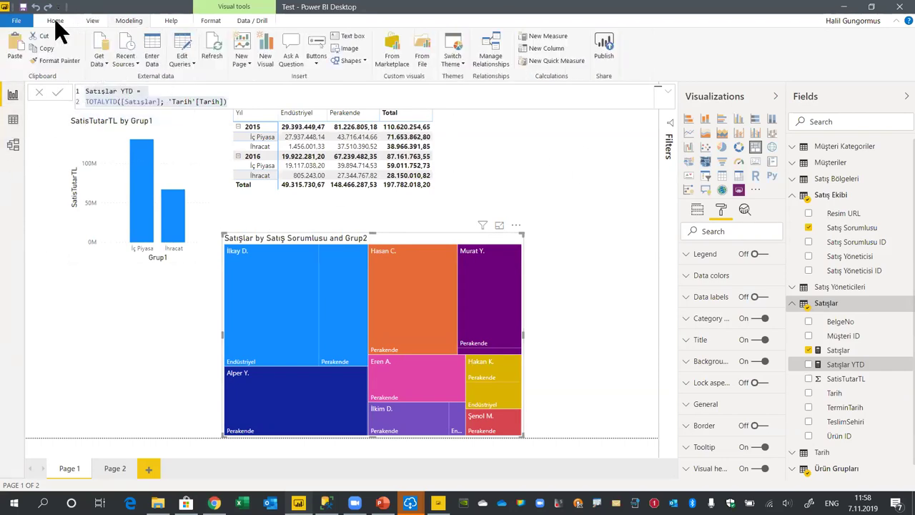
click(99, 69)
click(139, 120)
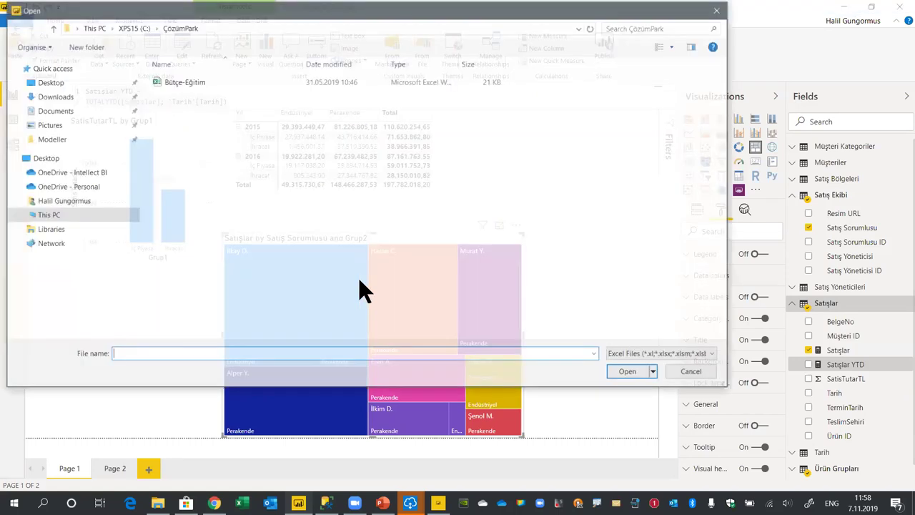
drag(204, 17, 252, 50)
click(225, 116)
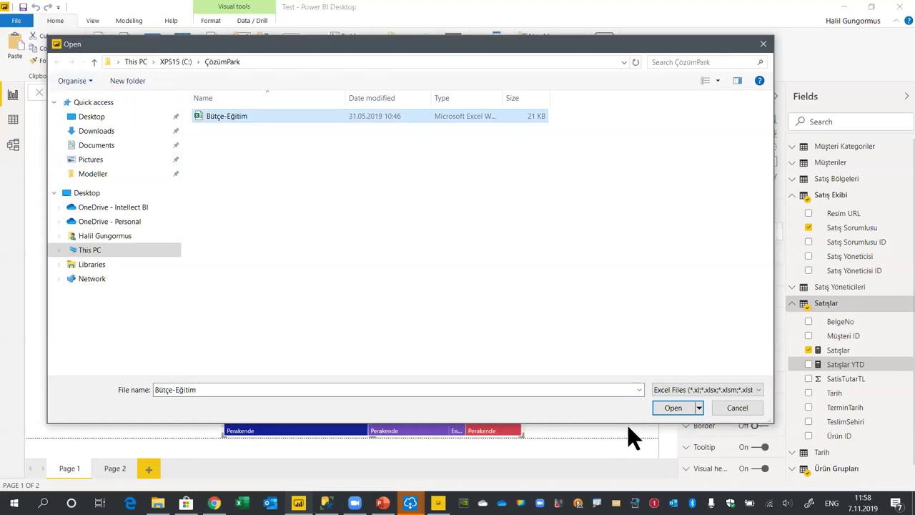
click(676, 408)
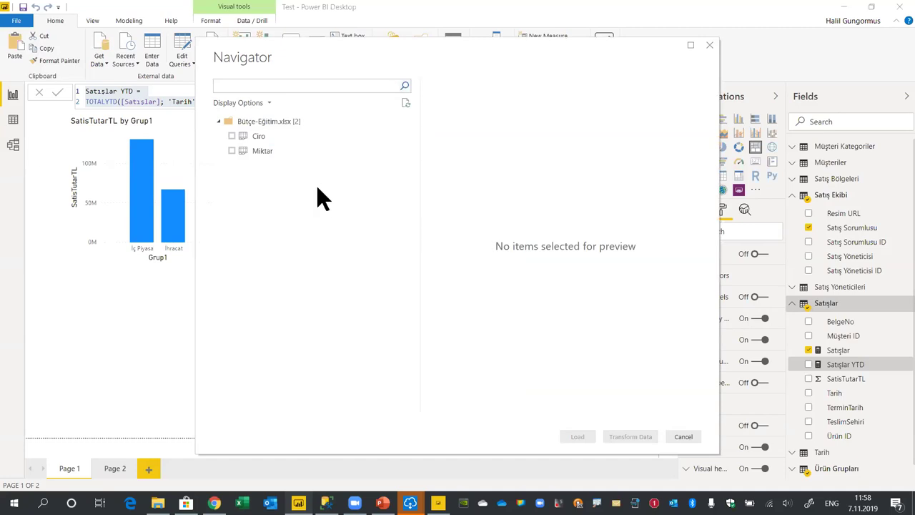
Select the Miktar sheet, transform and load it, then switch to the browser
click(232, 151)
click(630, 437)
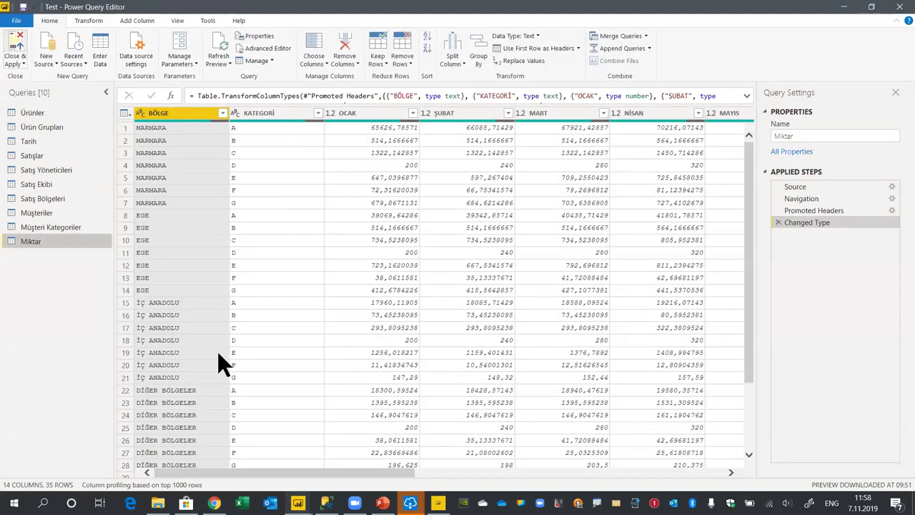
key(alt+Tab)
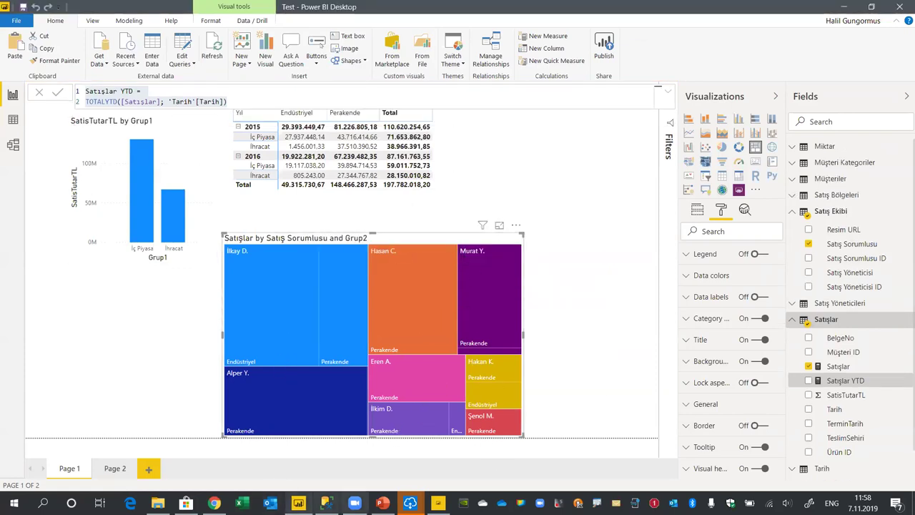
mouse_move(214, 503)
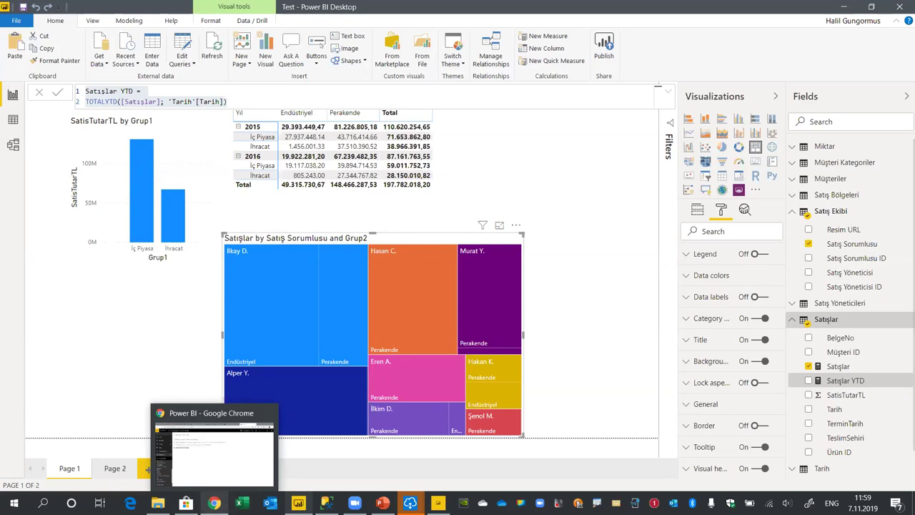
click(213, 446)
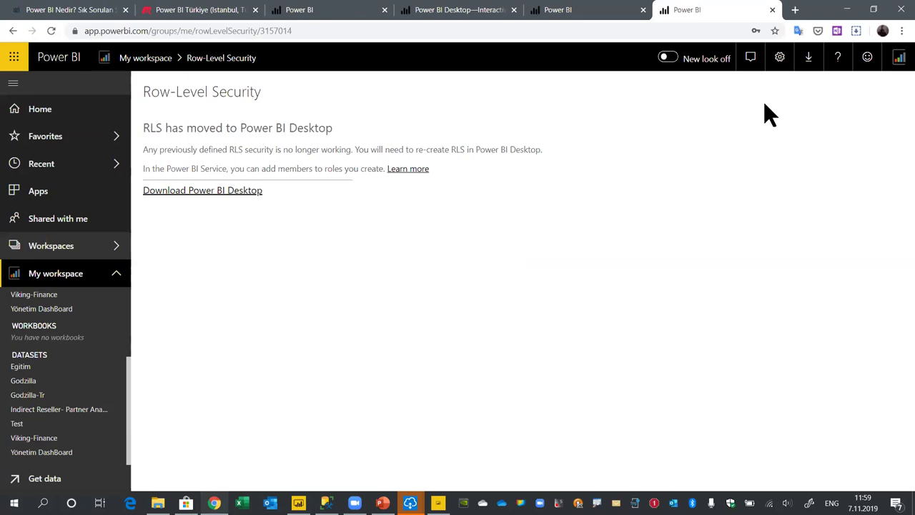
Open the Test dataset in My workspace, then its Test report
click(18, 425)
scroll(81, 357, up, 5)
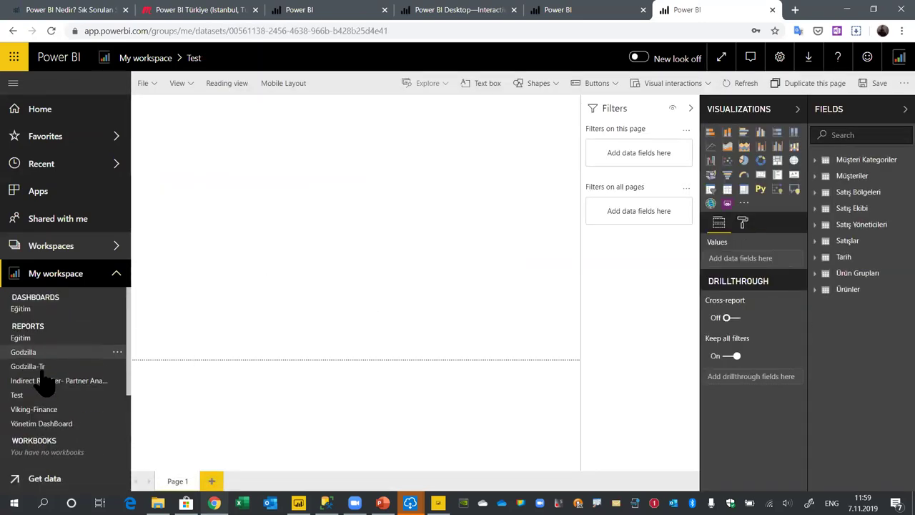
click(17, 395)
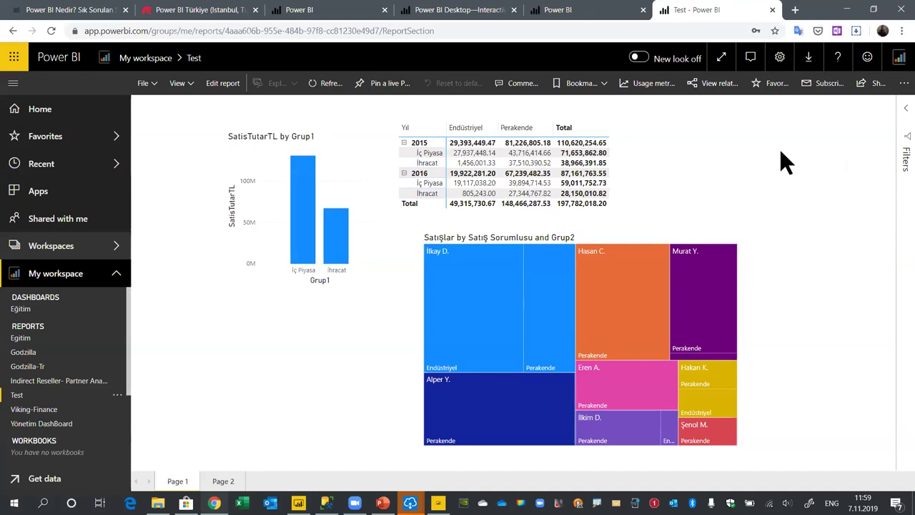
Publish the Test report to the web, creating its public embed code
click(147, 86)
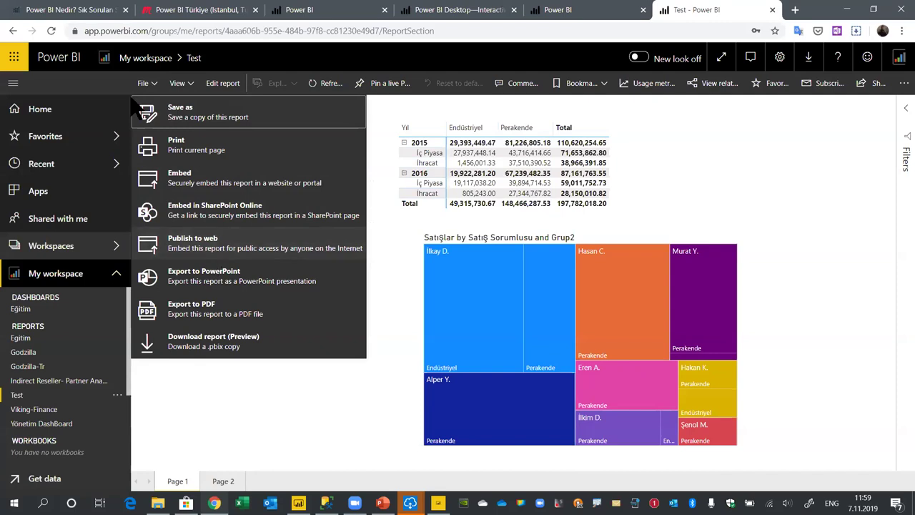
click(197, 244)
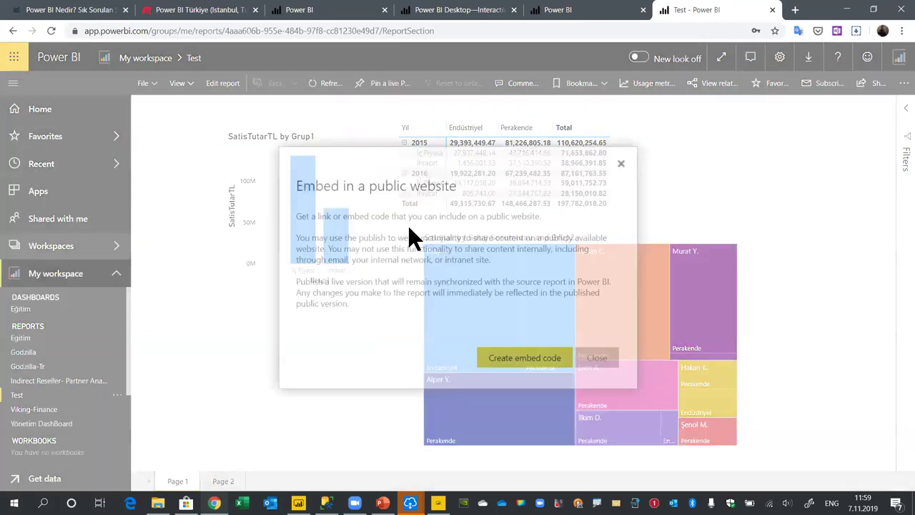
click(525, 359)
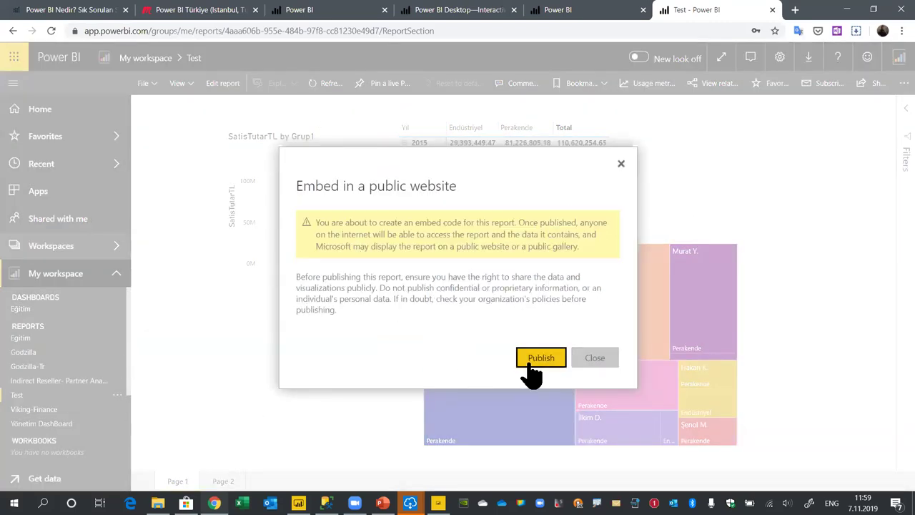
click(535, 360)
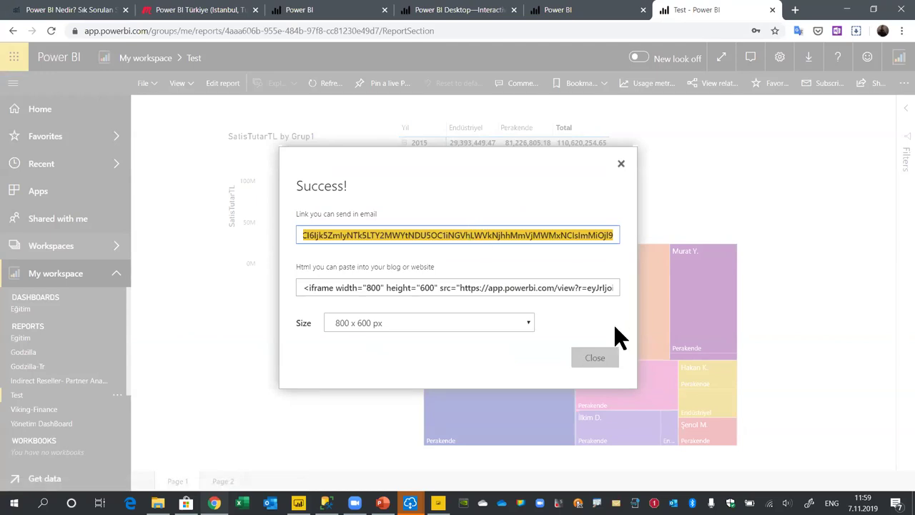
click(621, 164)
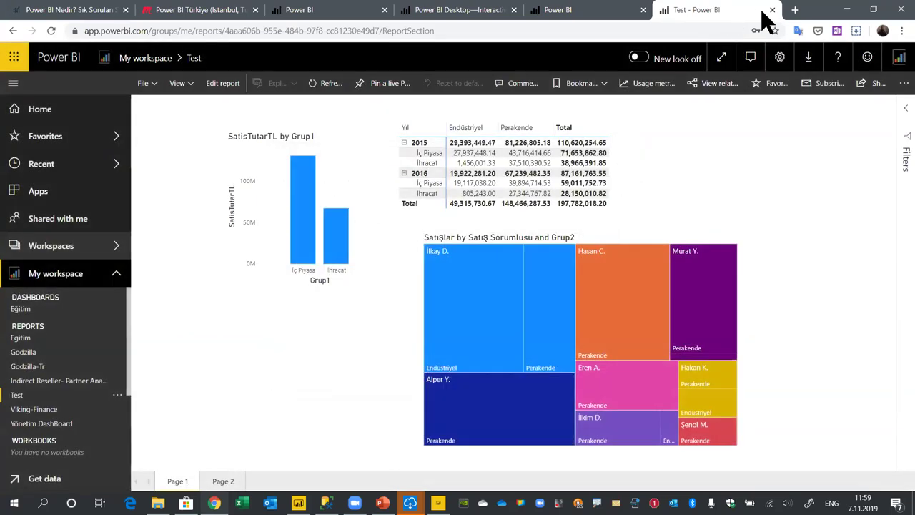
Load the pasted public report link in a new browser tab
click(795, 10)
text(https://app.powerbi.com/view?r=eyJrIjoiMDAwYTk0ODItYzliNy00ZDAxLWJjNmItYjBmZDU3YzEwMzhjIiwidCI6Ijk5ZmIyNTk5LTY2MWYtNDU5OC1iNGVhLWVkNjhhMmVjMWMxNCIsImMiOjl9)
key(Return)
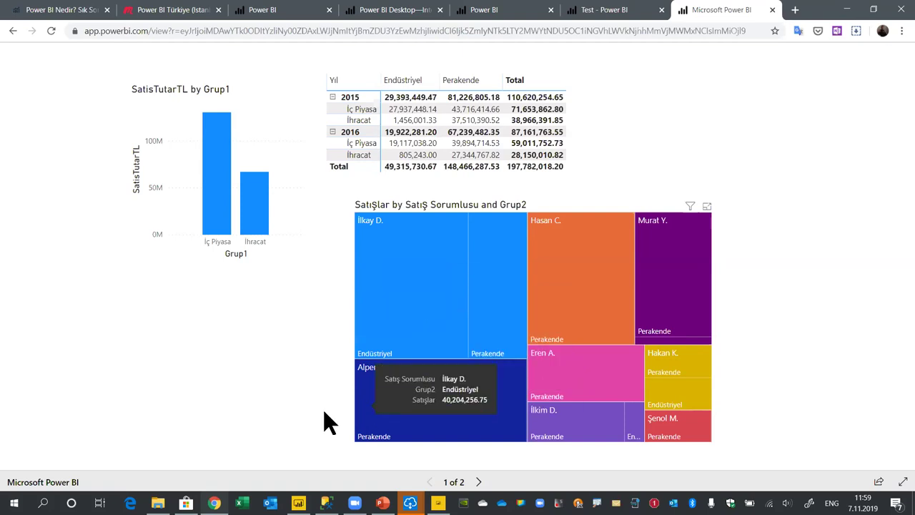
Switch from the public web report back to Power BI Desktop
click(299, 503)
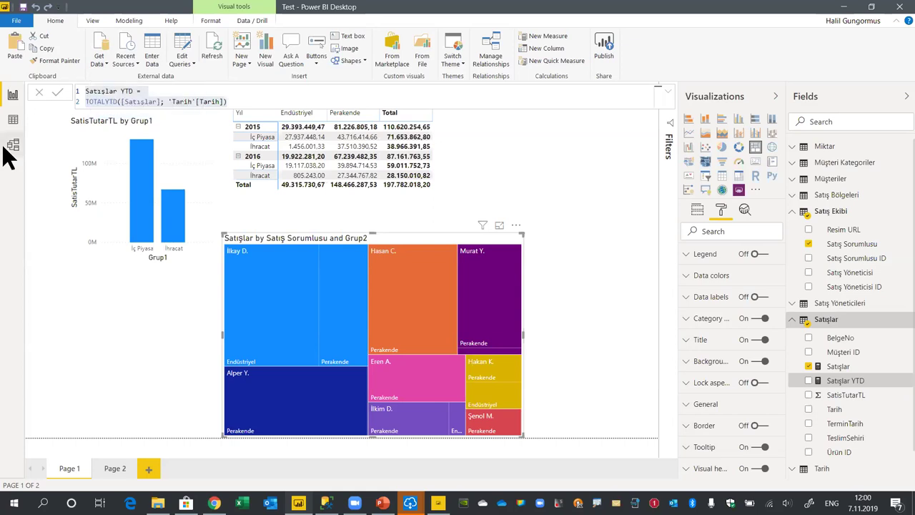
Browse the Satışlar columns SatisTutarTL, TeslimSehiri, TerminTarih and Tarih, then open Model view
click(14, 120)
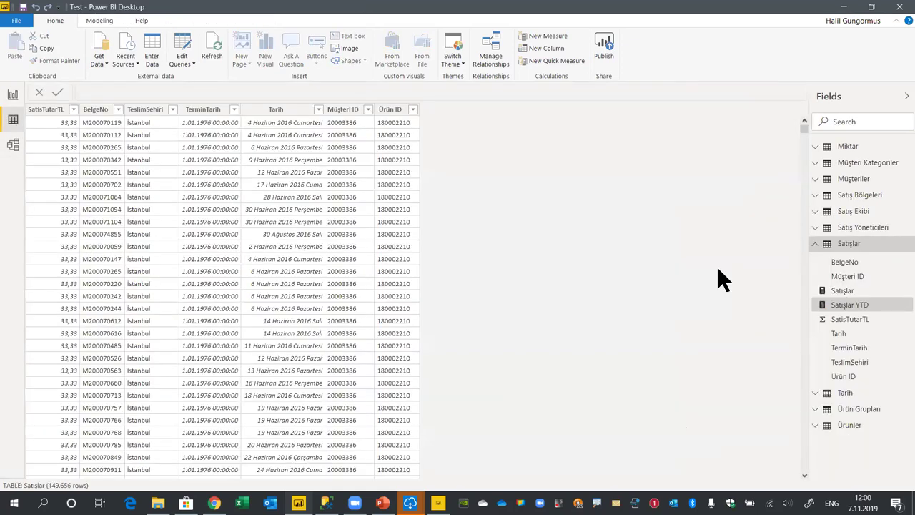
click(860, 244)
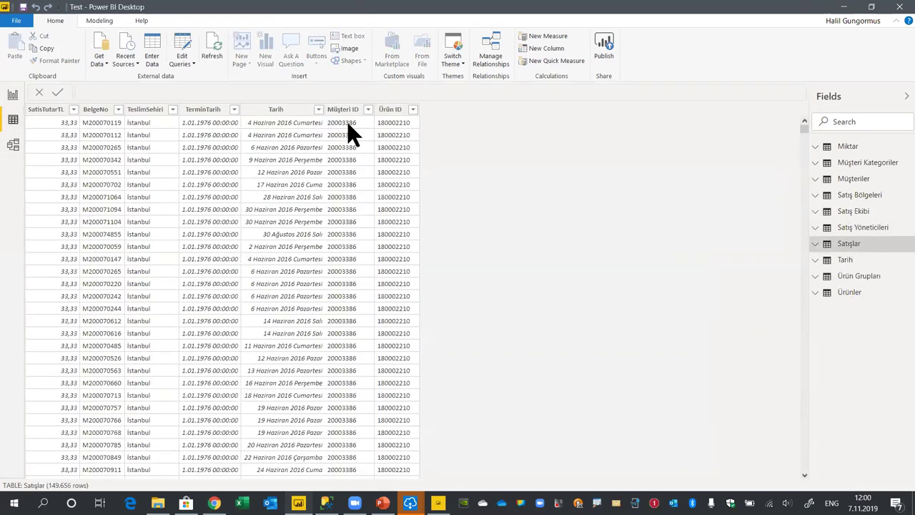
click(44, 109)
click(154, 111)
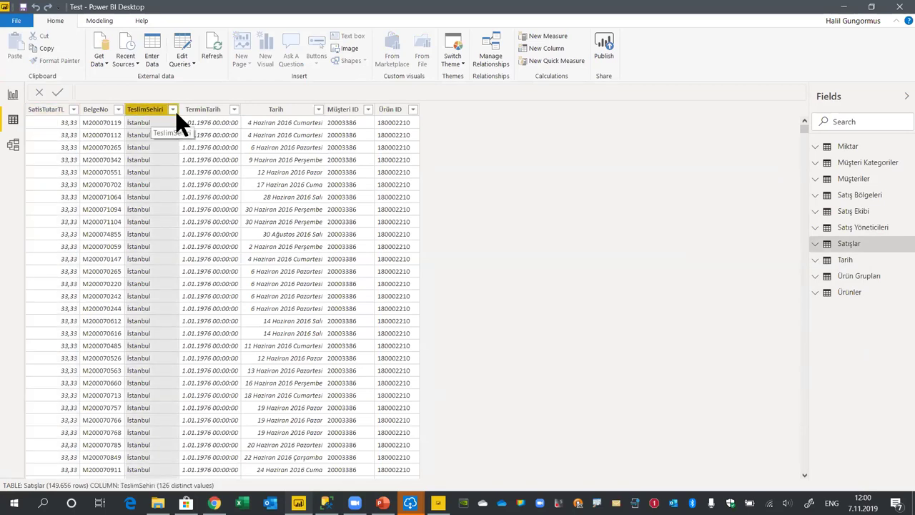
key(Right)
key(Right)
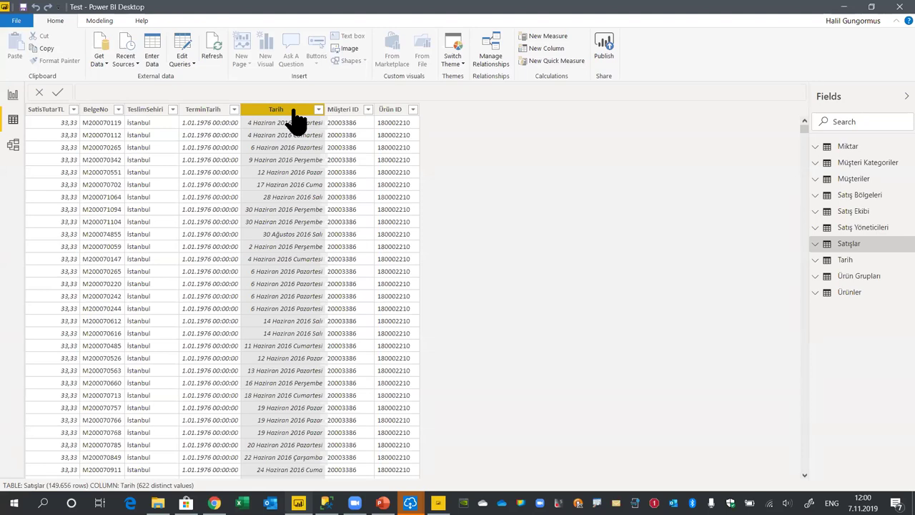
click(154, 112)
click(213, 113)
click(254, 113)
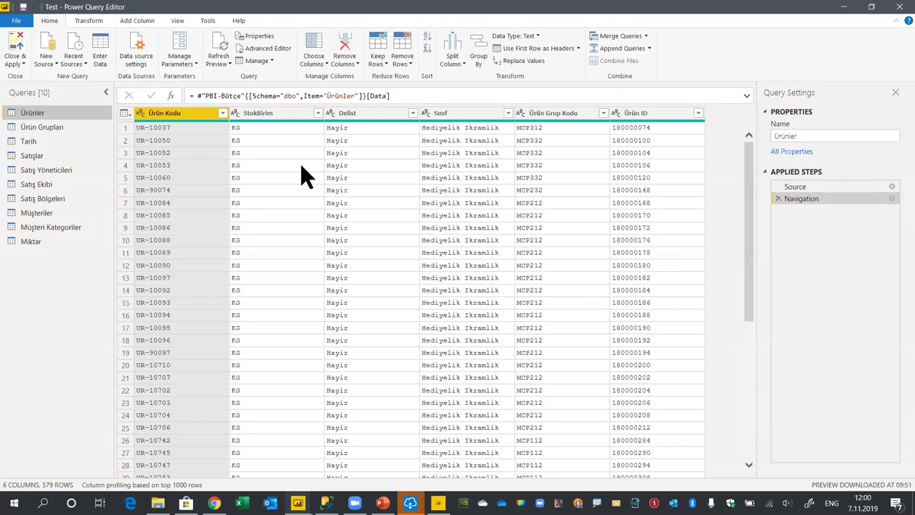
click(10, 61)
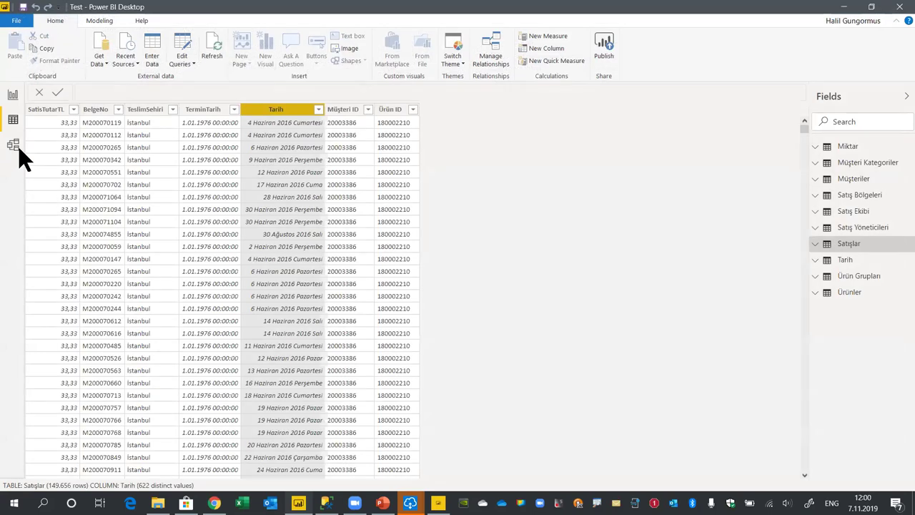
click(13, 144)
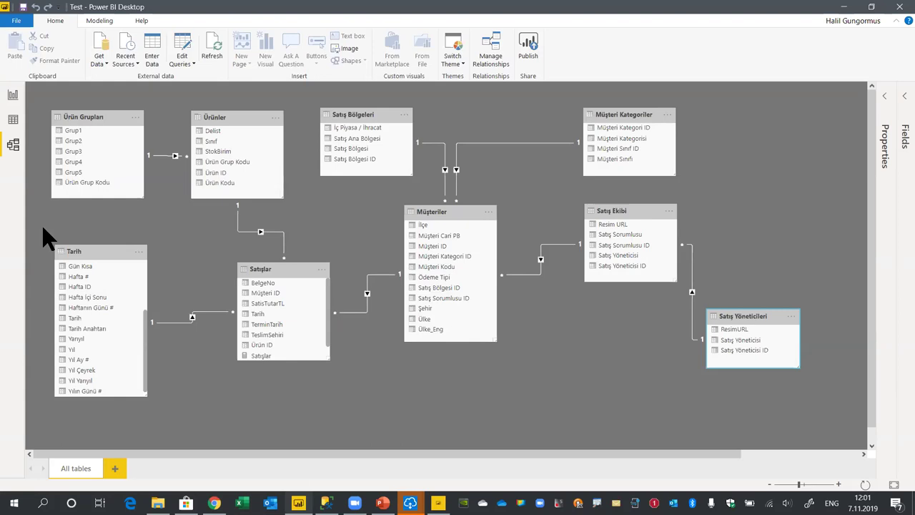
Reapply the queries, nudge the Satış Ekibi table left in the diagram, then return to the web report
click(193, 50)
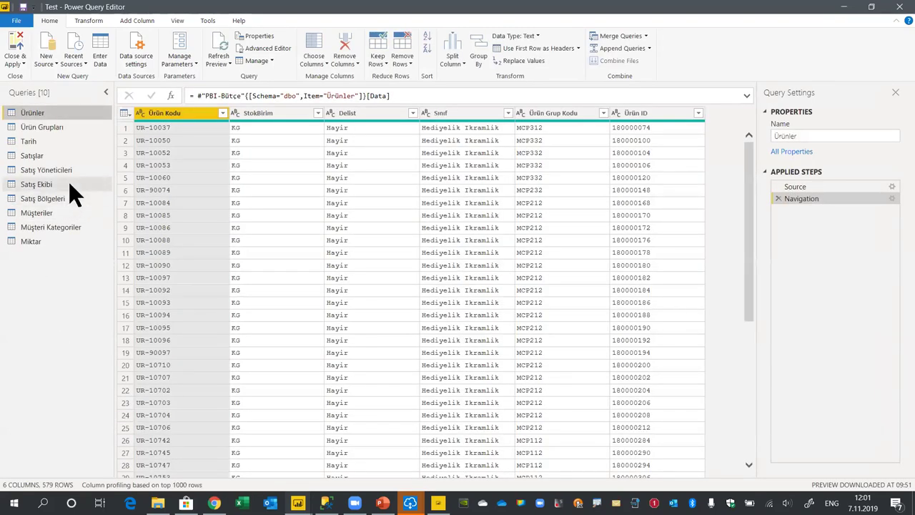
click(12, 47)
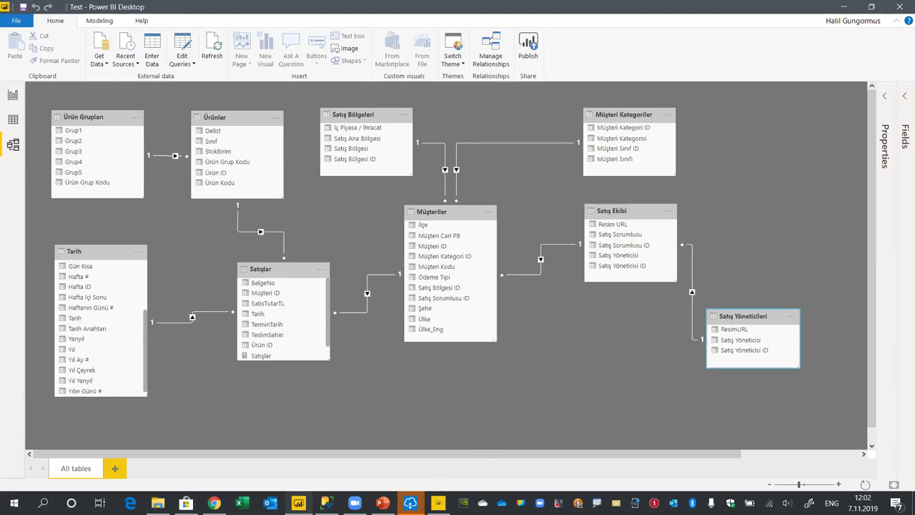
mouse_move(298, 502)
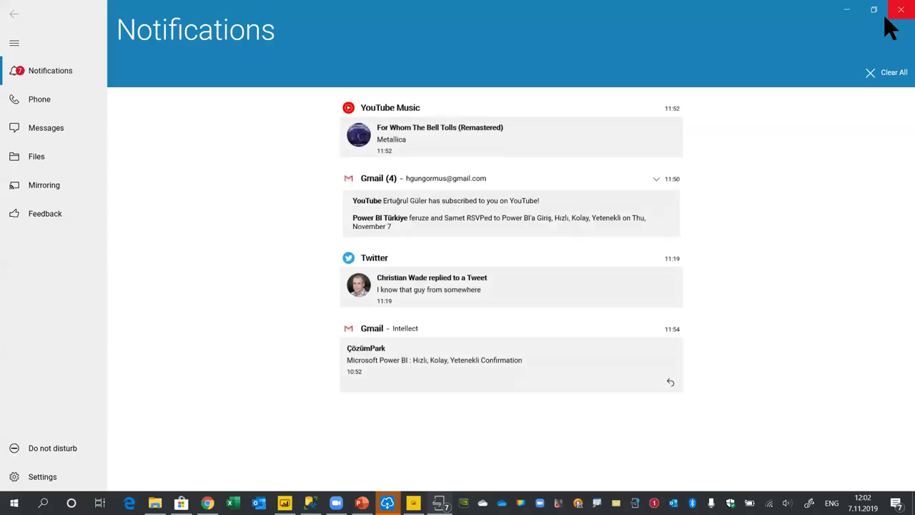
click(890, 14)
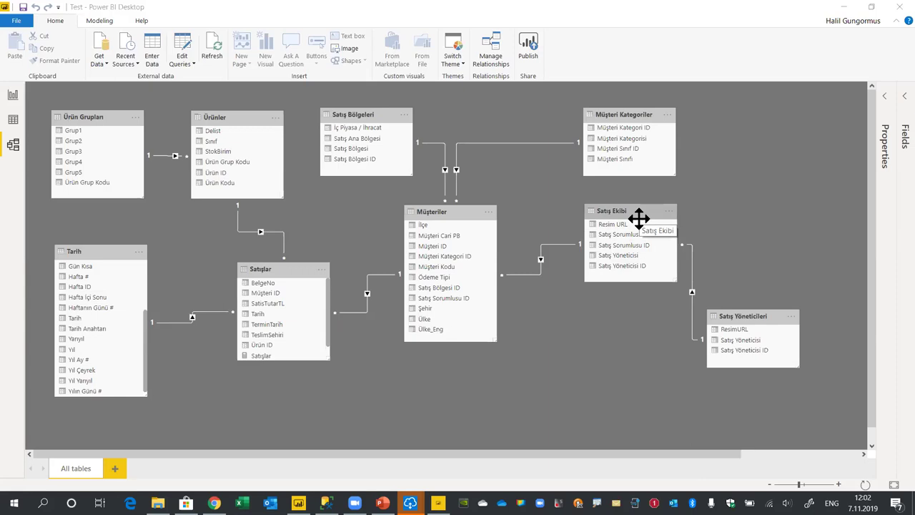
drag(619, 212, 601, 210)
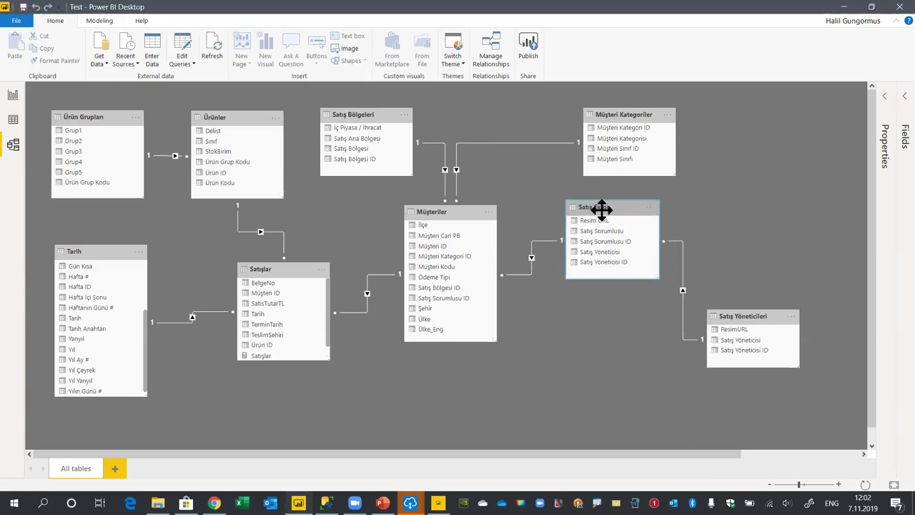
click(214, 503)
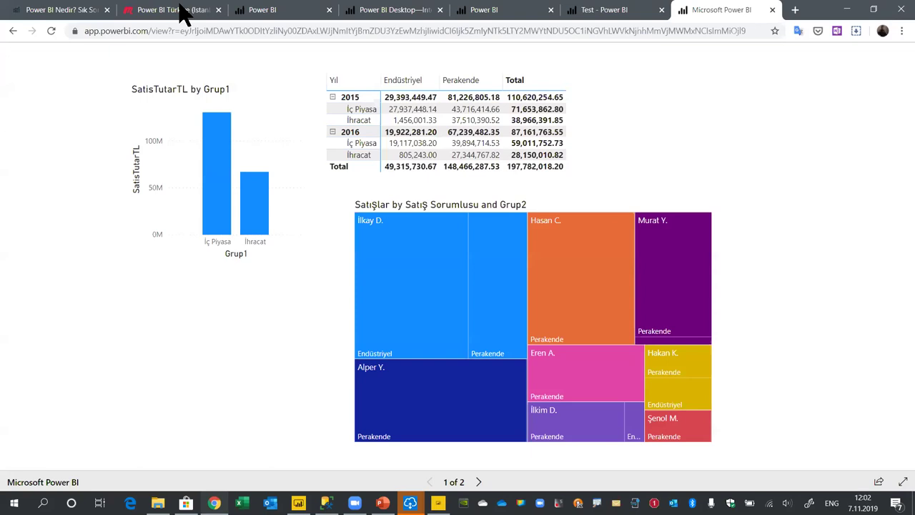
From the Test report in the service, open the Manage gateways page
click(604, 9)
click(780, 56)
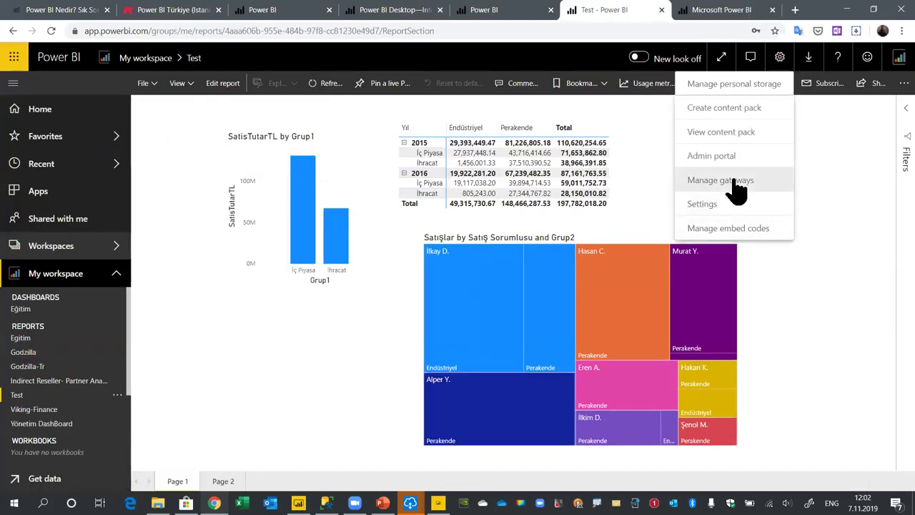
click(737, 182)
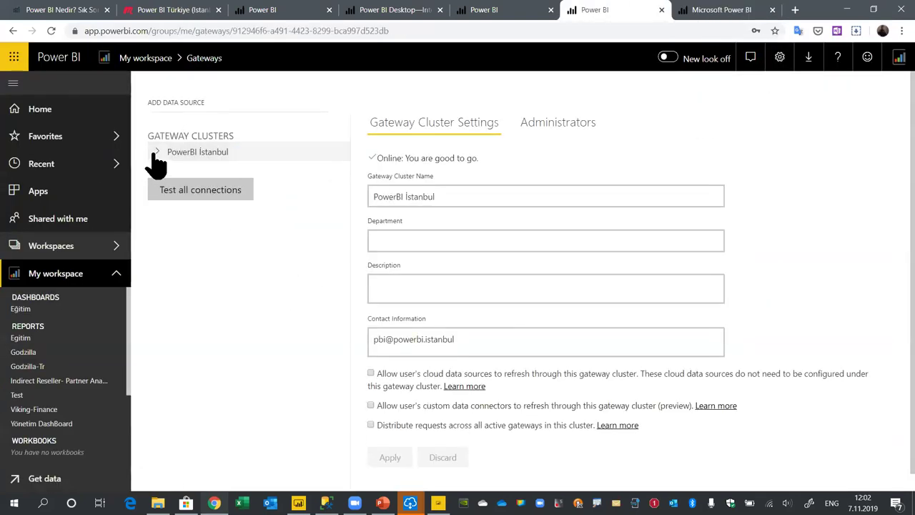
Add a new data source to the PowerBI İstanbul cluster, then return to the Desktop report view
click(155, 153)
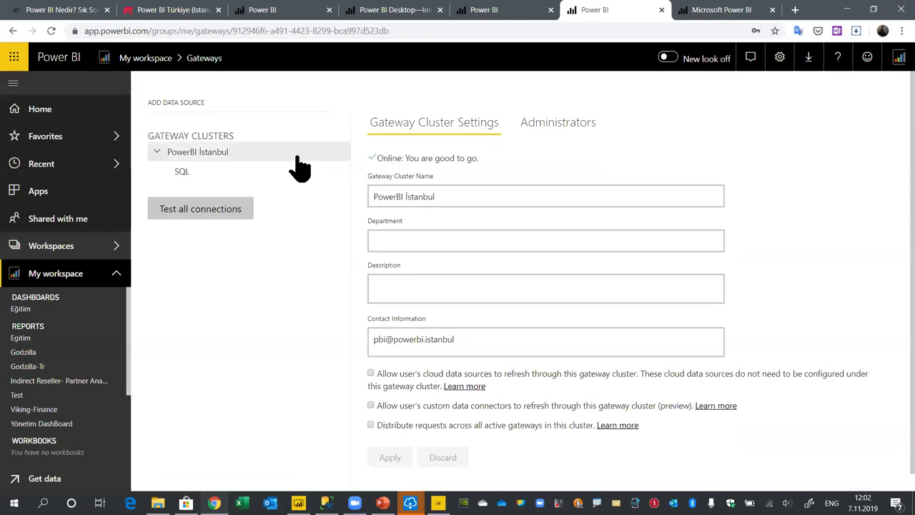
click(342, 152)
click(394, 171)
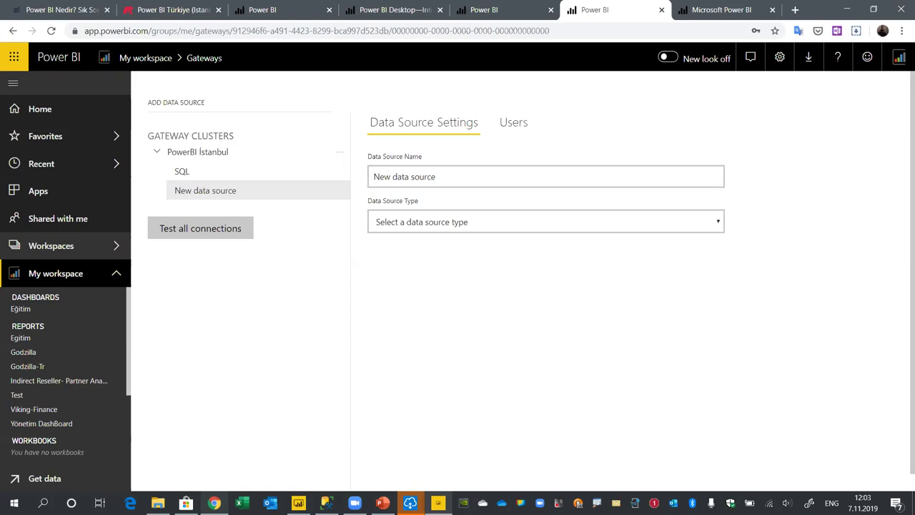
click(298, 503)
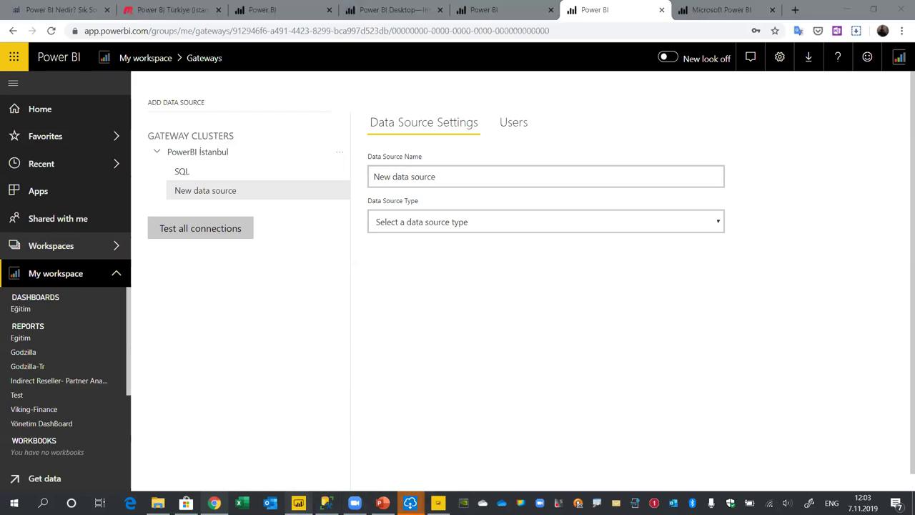
click(13, 95)
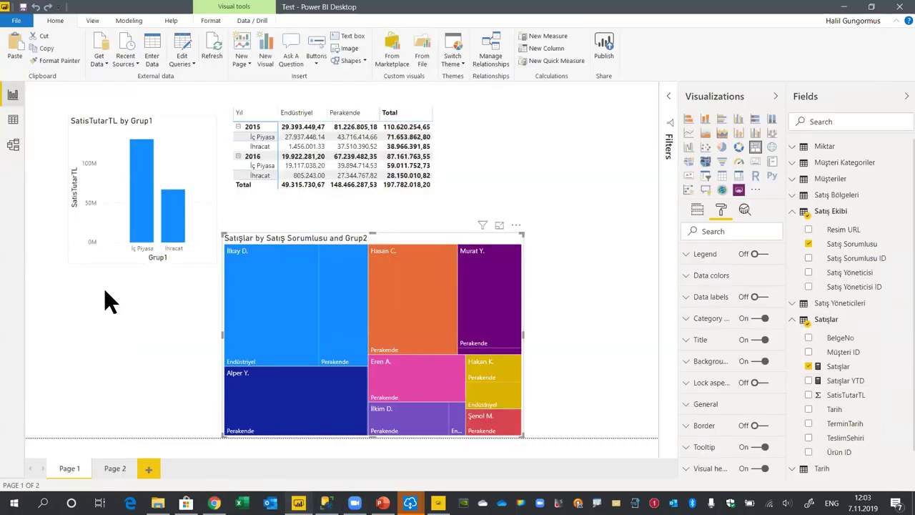
Delete the matrix and move the SatisTutarTL bar chart to the top-right of the page
click(195, 119)
drag(445, 108, 558, 102)
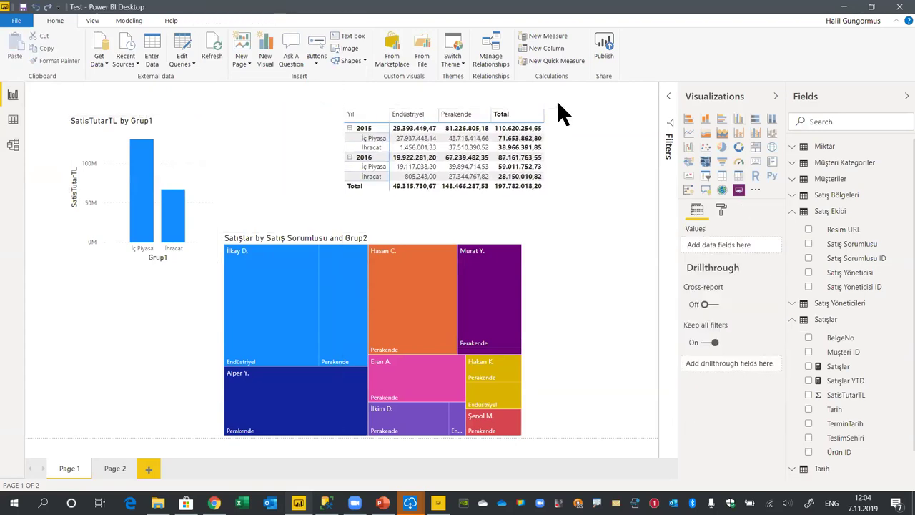
click(552, 115)
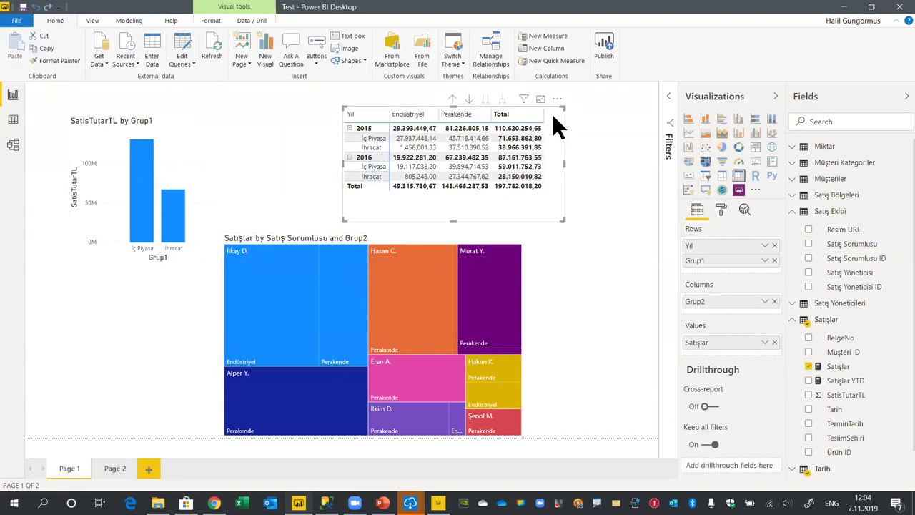
key(Delete)
drag(180, 130, 588, 114)
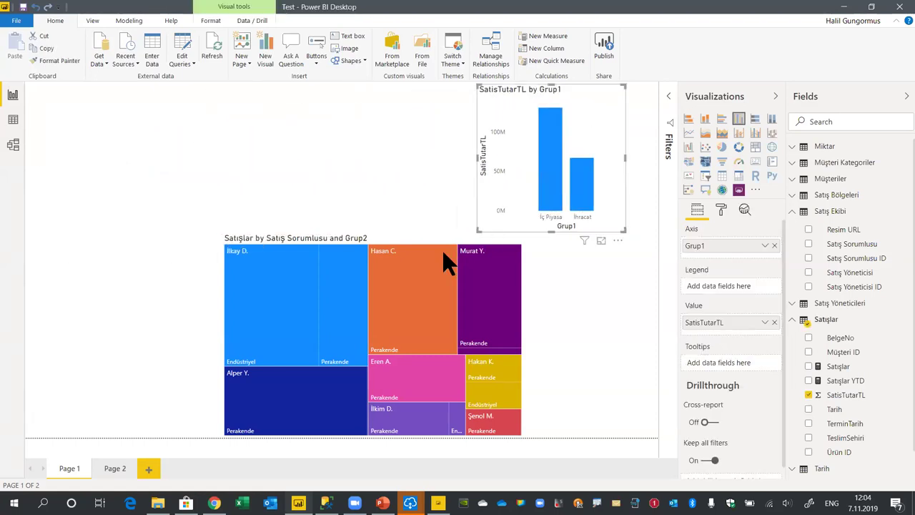
Turn on data labels for the bar chart so the bars show 131M and 67M
click(720, 212)
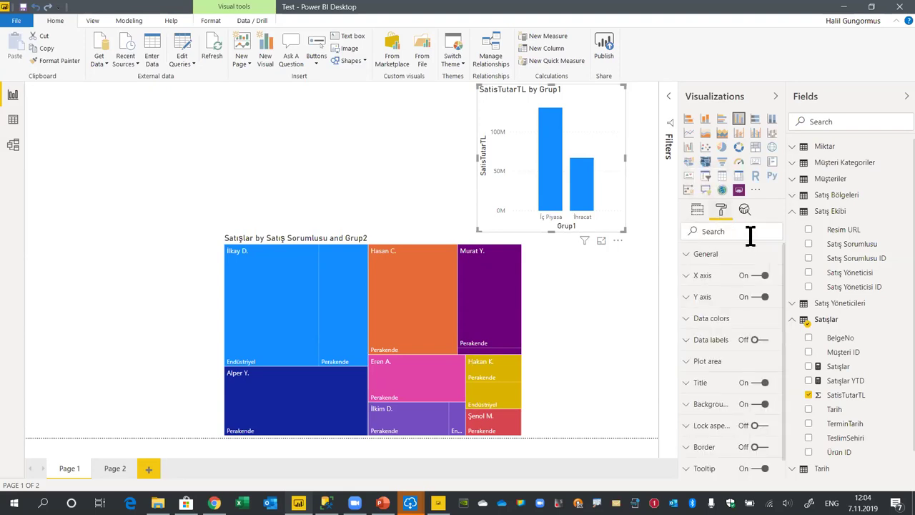
click(761, 341)
click(438, 208)
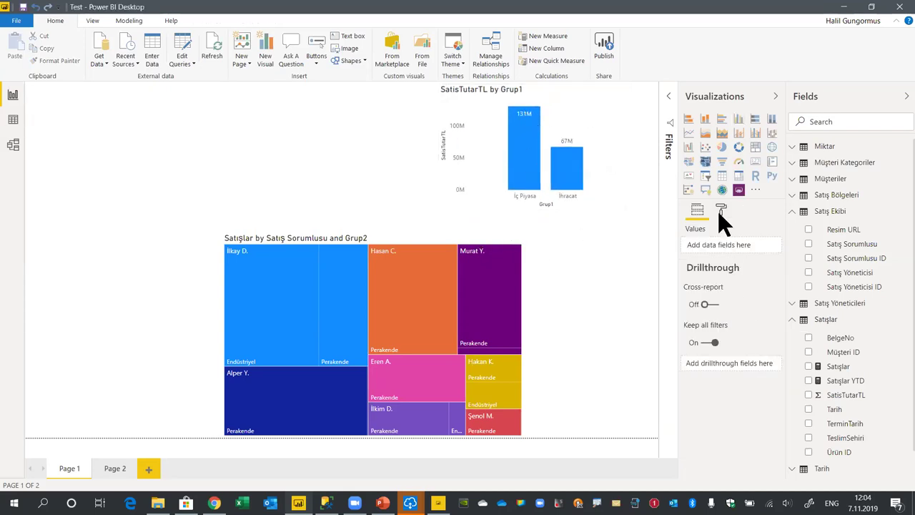
click(606, 115)
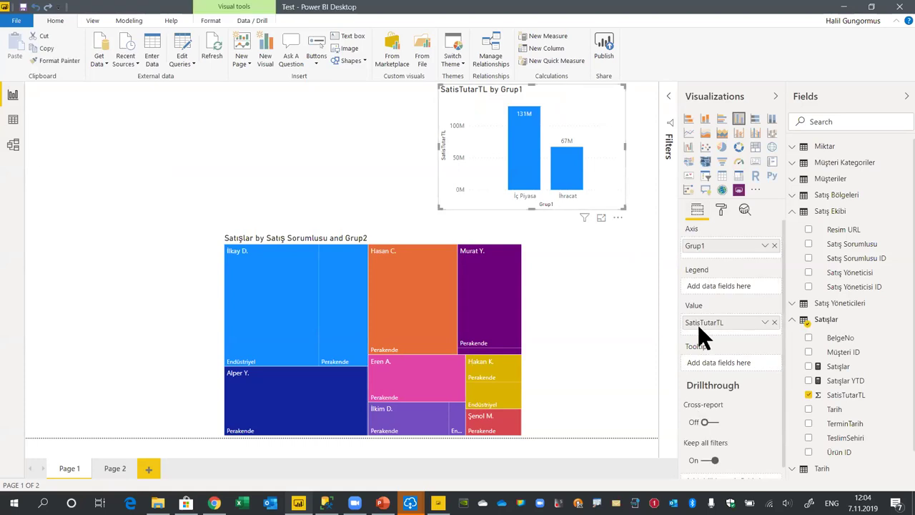
right_click(727, 325)
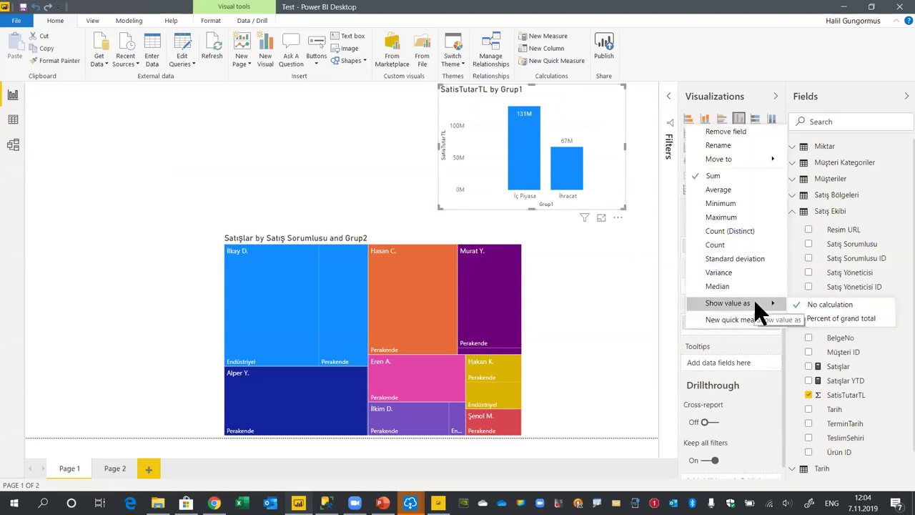
mouse_move(738, 157)
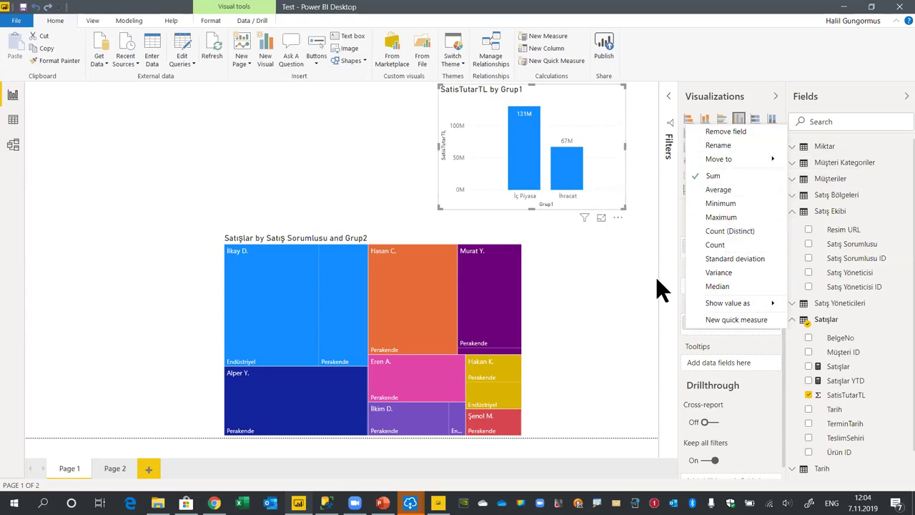
mouse_move(743, 303)
click(779, 429)
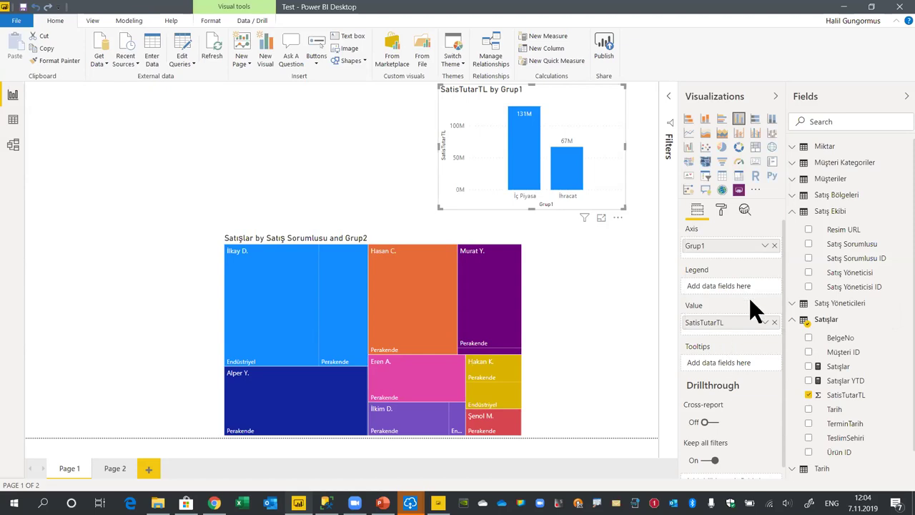
right_click(735, 246)
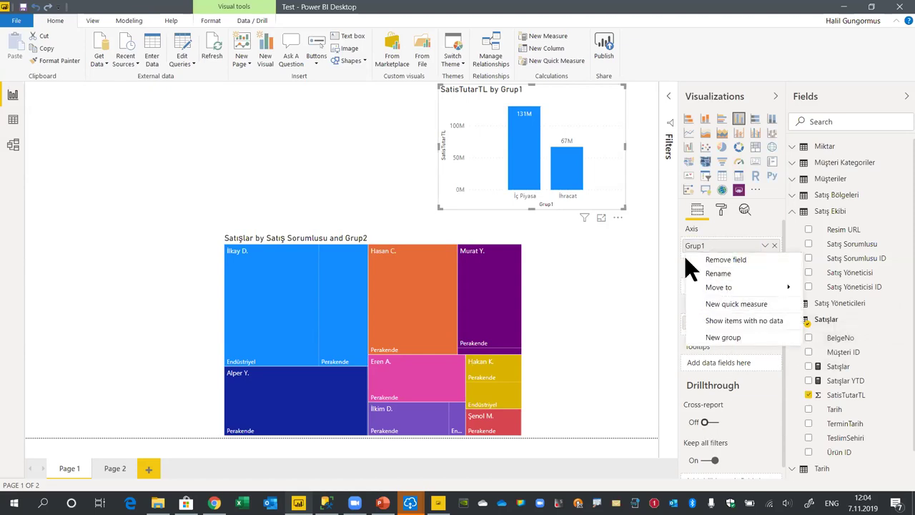
click(724, 207)
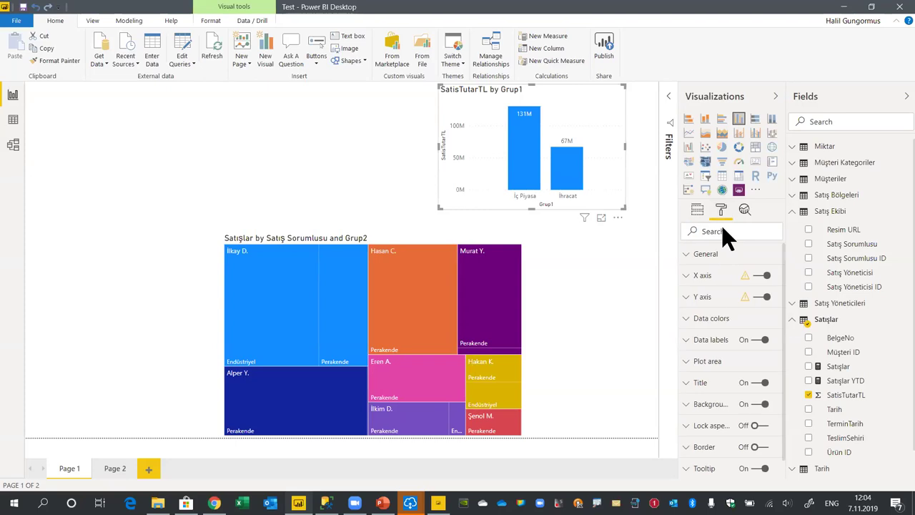
click(687, 256)
click(685, 257)
scroll(687, 318, down, 1)
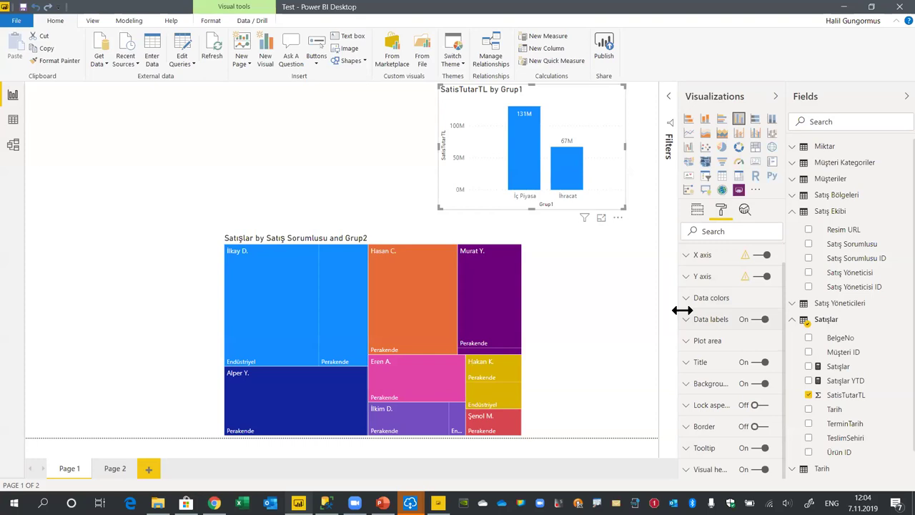
click(688, 297)
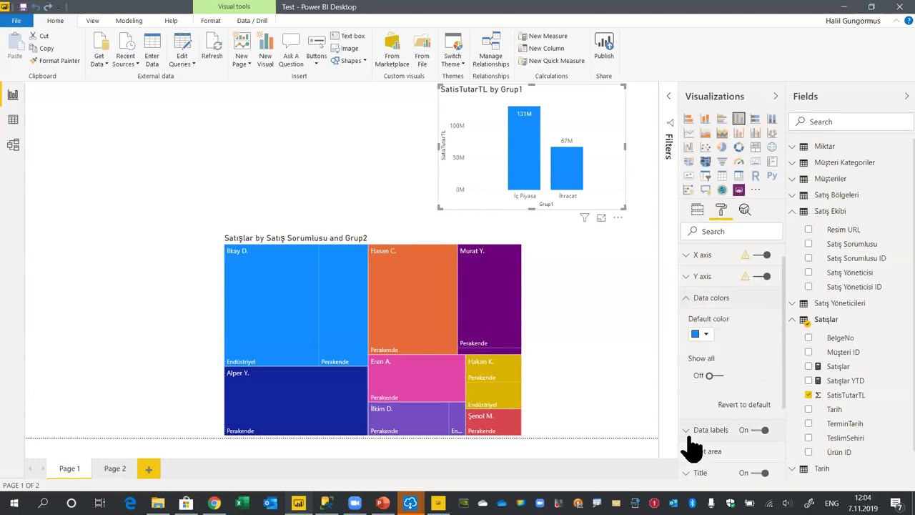
scroll(691, 443, down, 3)
click(699, 340)
scroll(717, 372, down, 2)
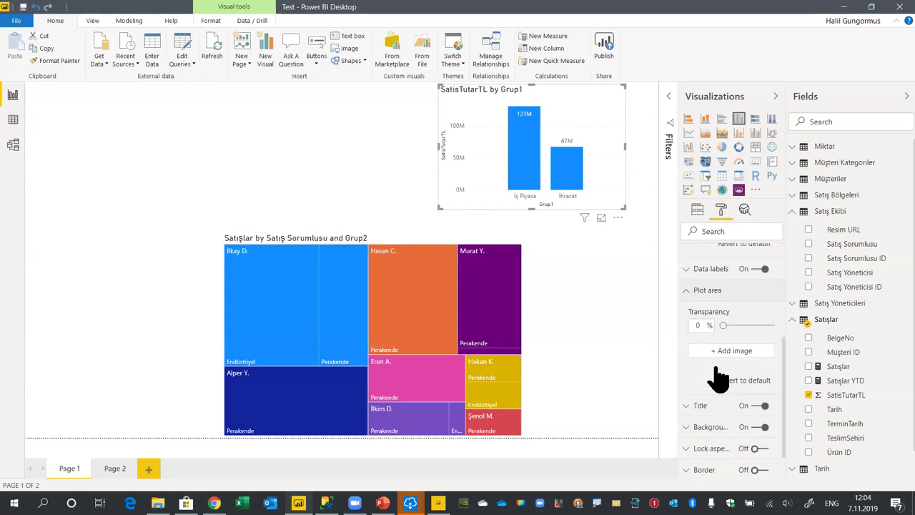
click(686, 362)
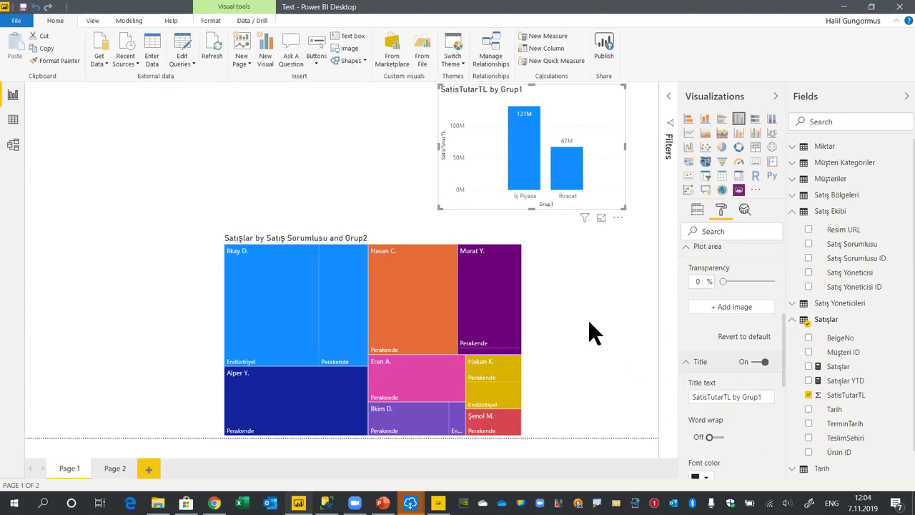
click(468, 240)
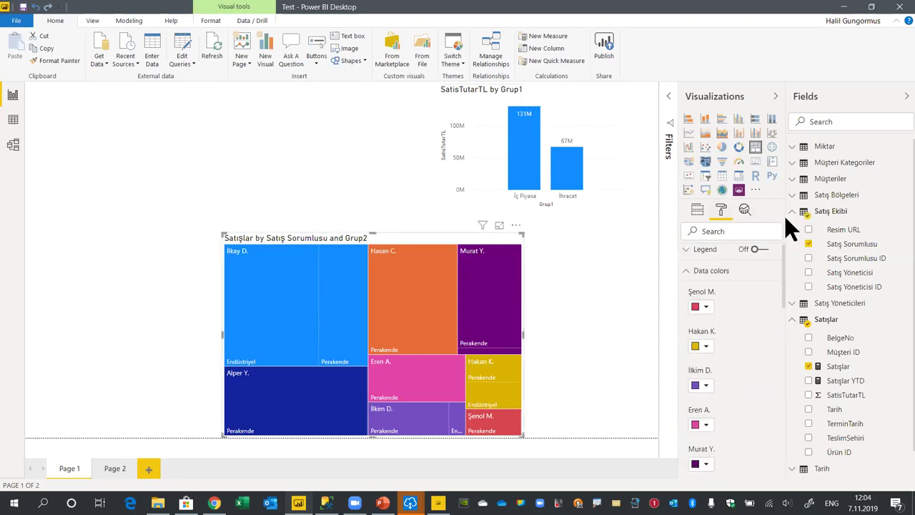
click(695, 274)
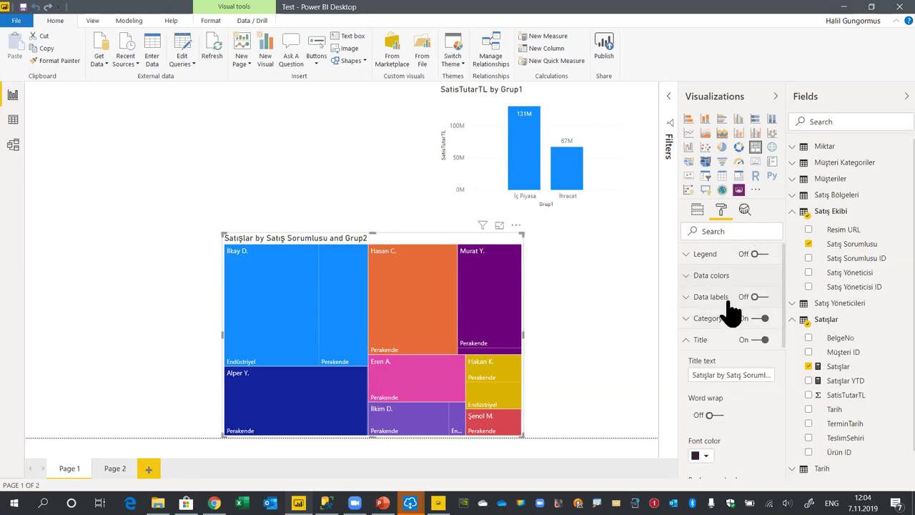
click(692, 340)
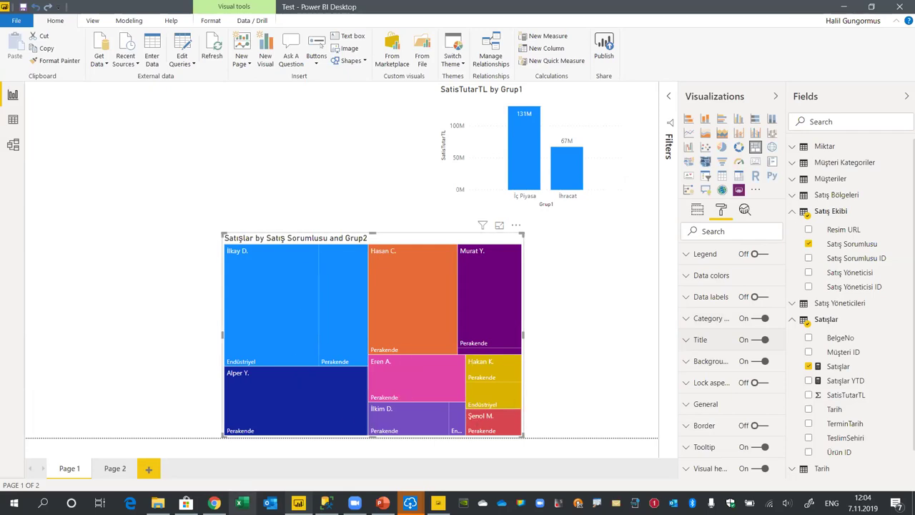
mouse_move(214, 503)
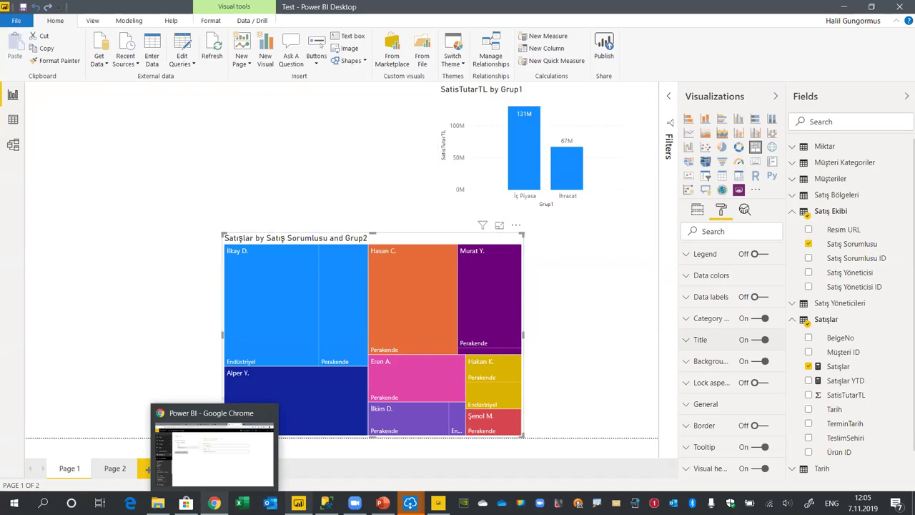
click(214, 451)
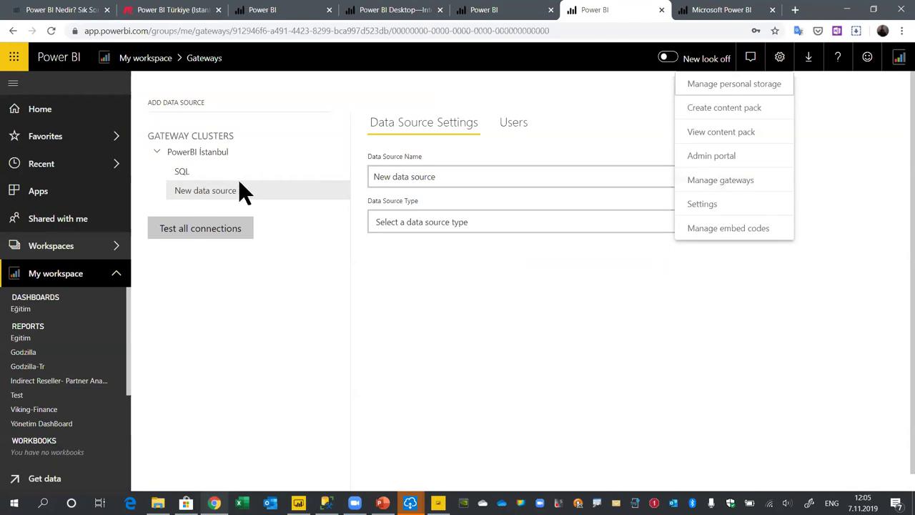
click(183, 174)
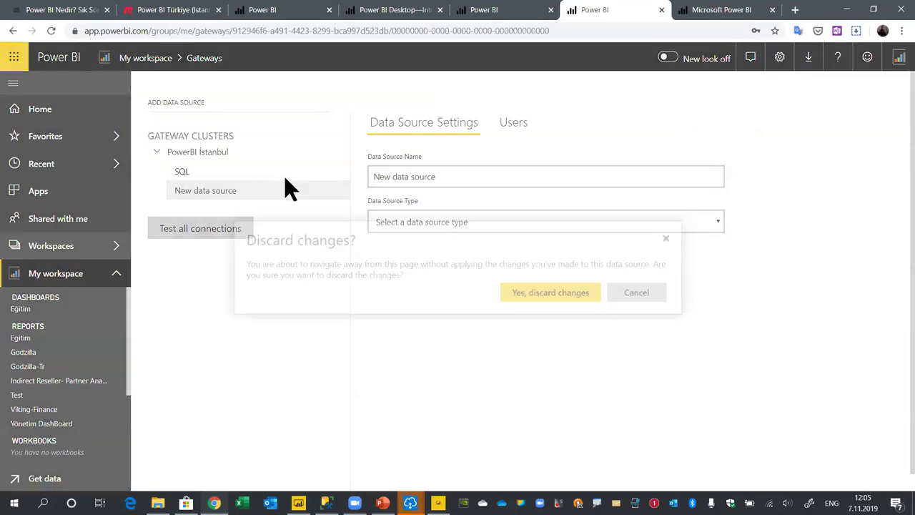
click(649, 294)
click(298, 502)
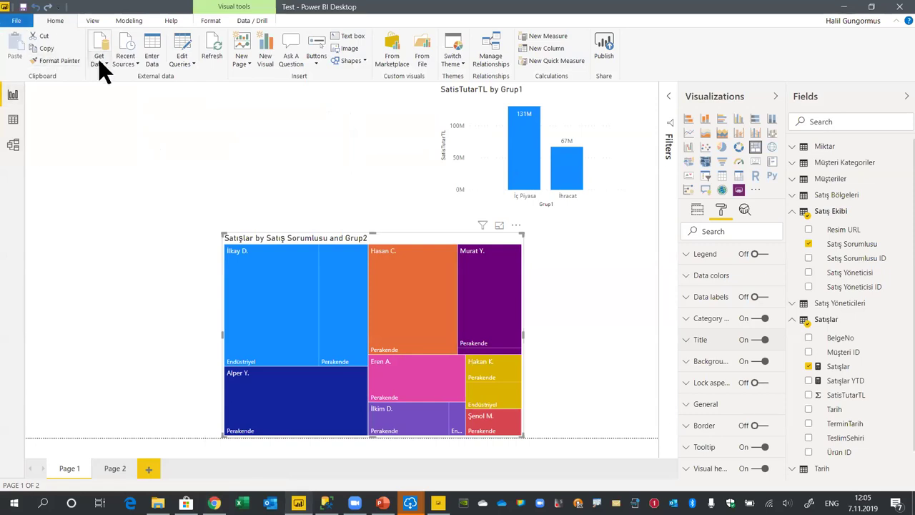
Start a SQL Server database connection from Get Data with DirectQuery as the connectivity mode
click(99, 58)
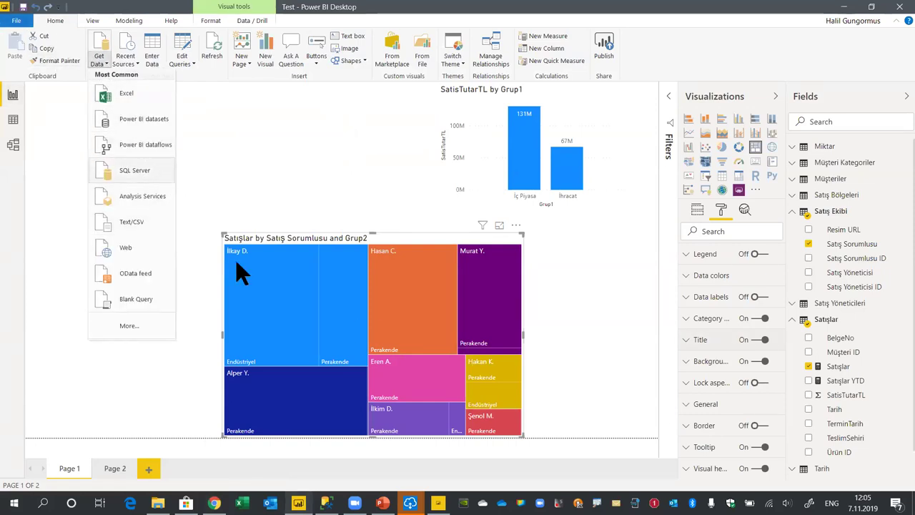
click(318, 288)
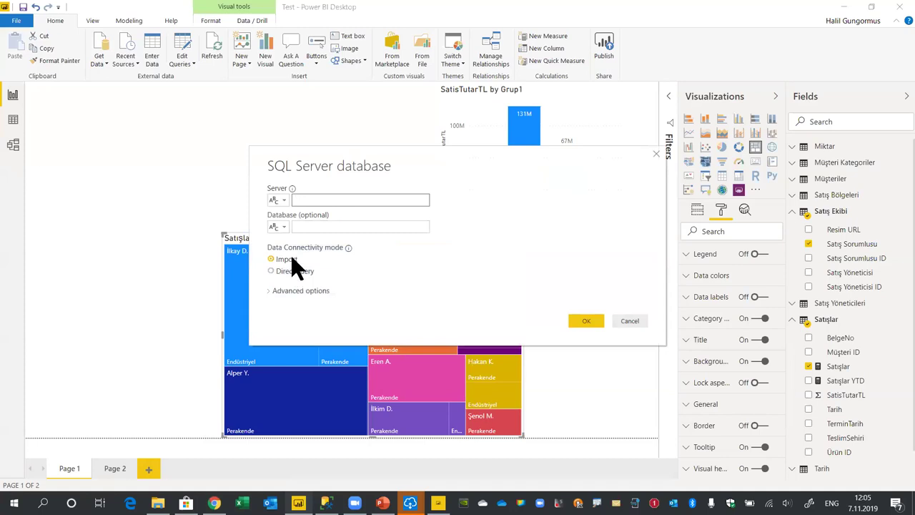
click(271, 272)
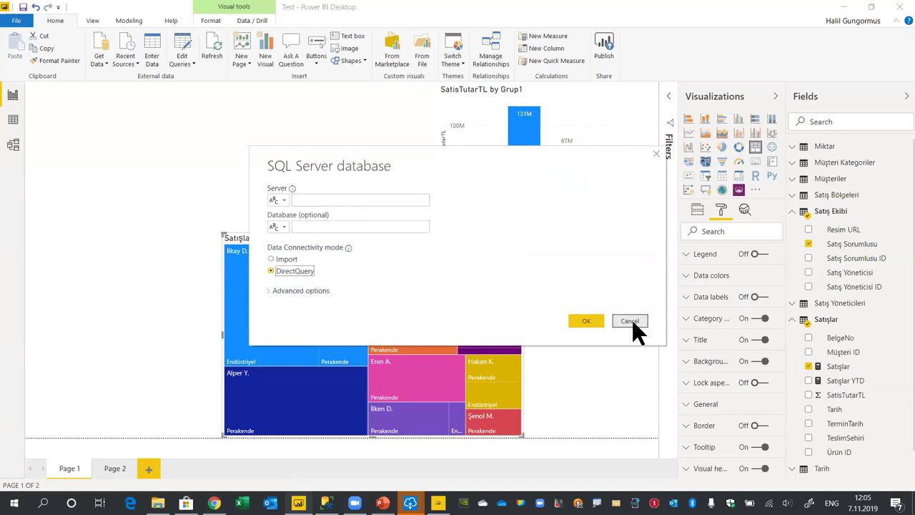